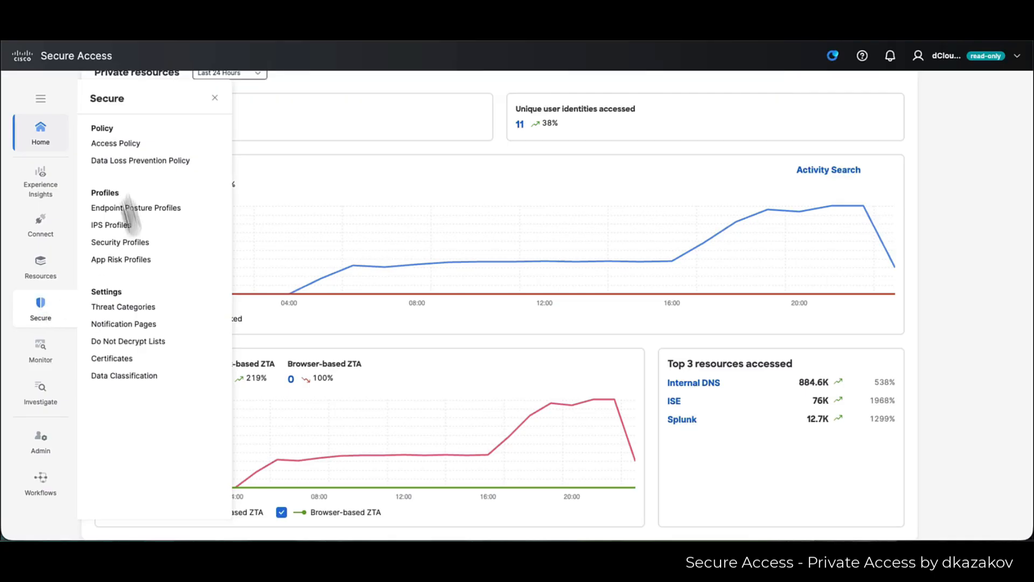
# - Open rule 17, Internal Network Services, and expand its DNS/ISE destination group and security profiles
pyautogui.click(109, 141)
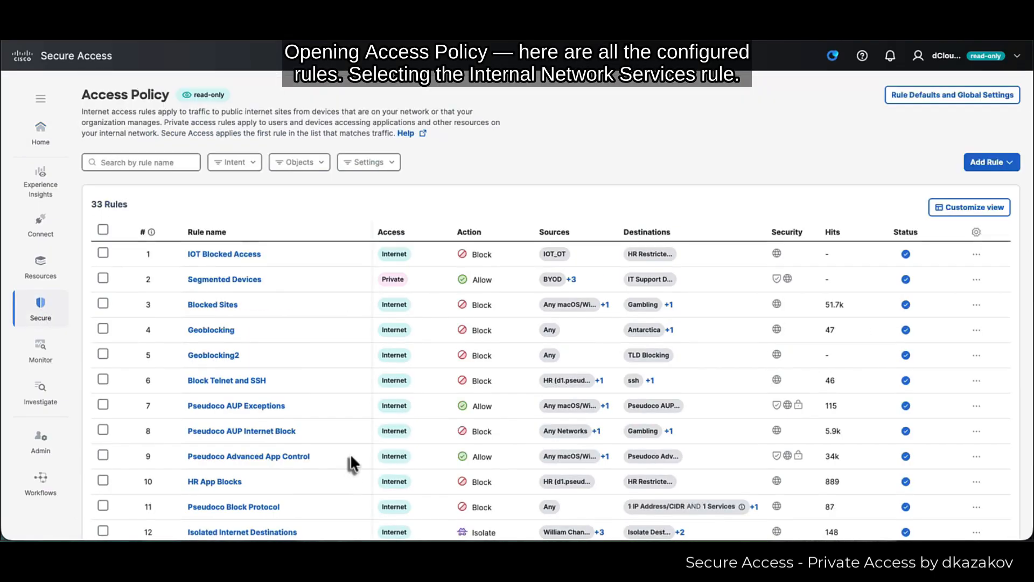
pyautogui.scroll(-2, 350, 454)
pyautogui.scroll(-3, 350, 454)
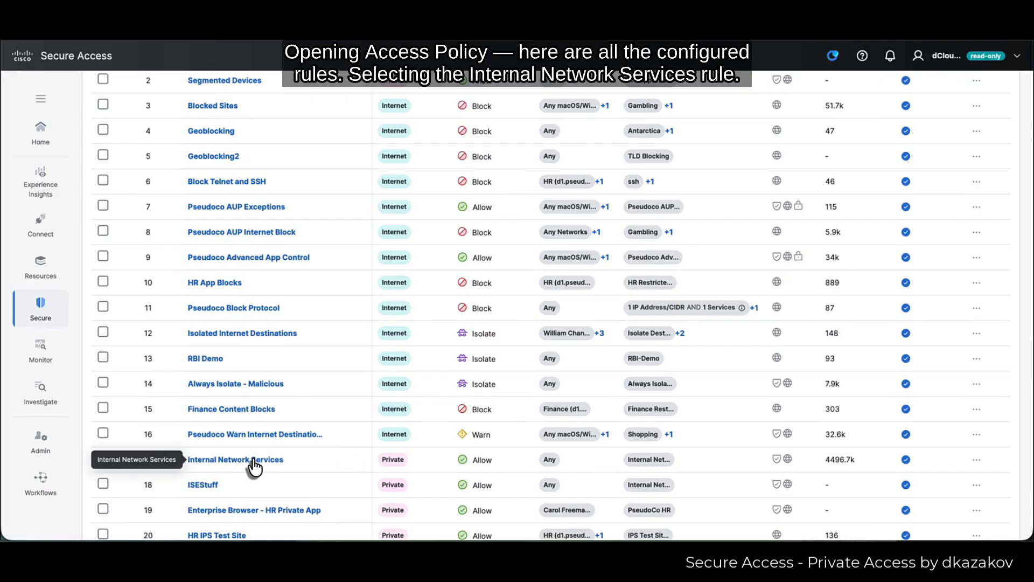
pyautogui.click(252, 461)
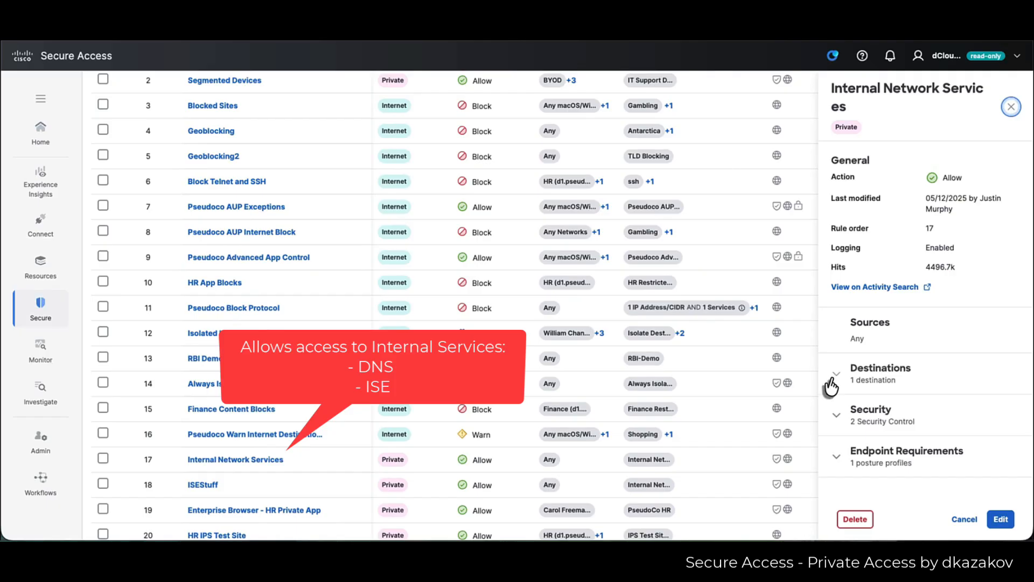
pyautogui.click(832, 386)
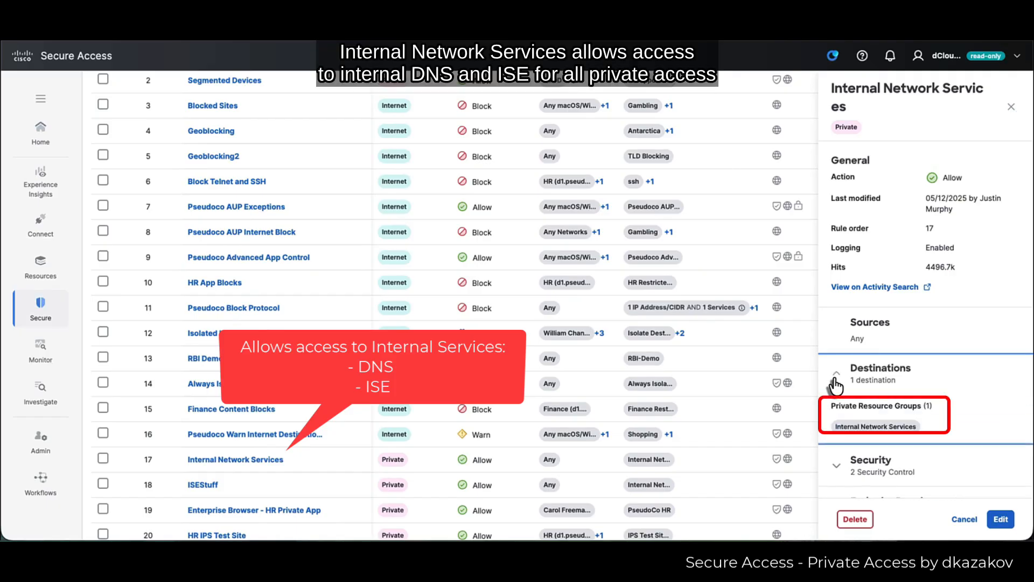
pyautogui.click(838, 472)
pyautogui.scroll(-3, 927, 455)
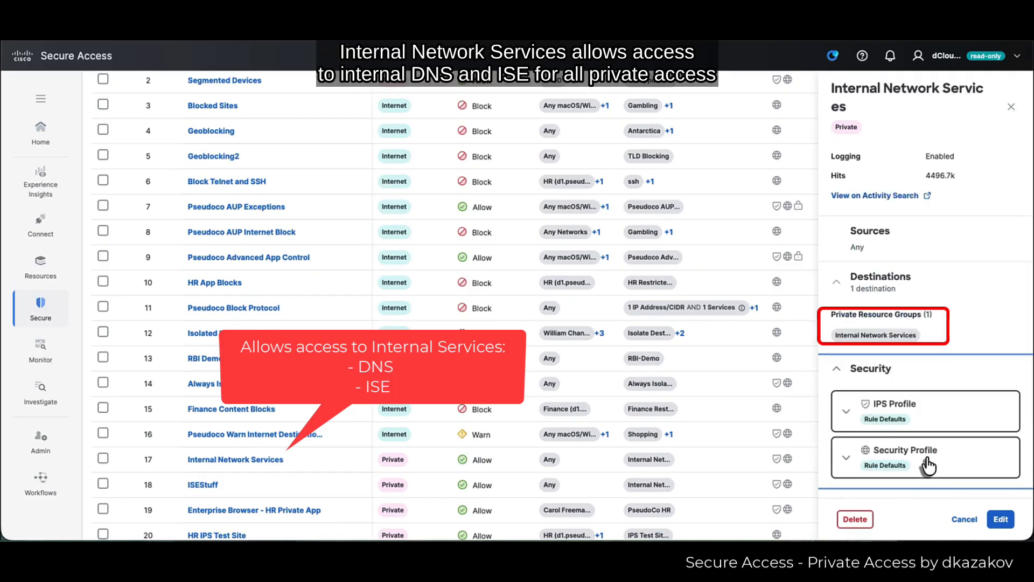
pyautogui.click(40, 265)
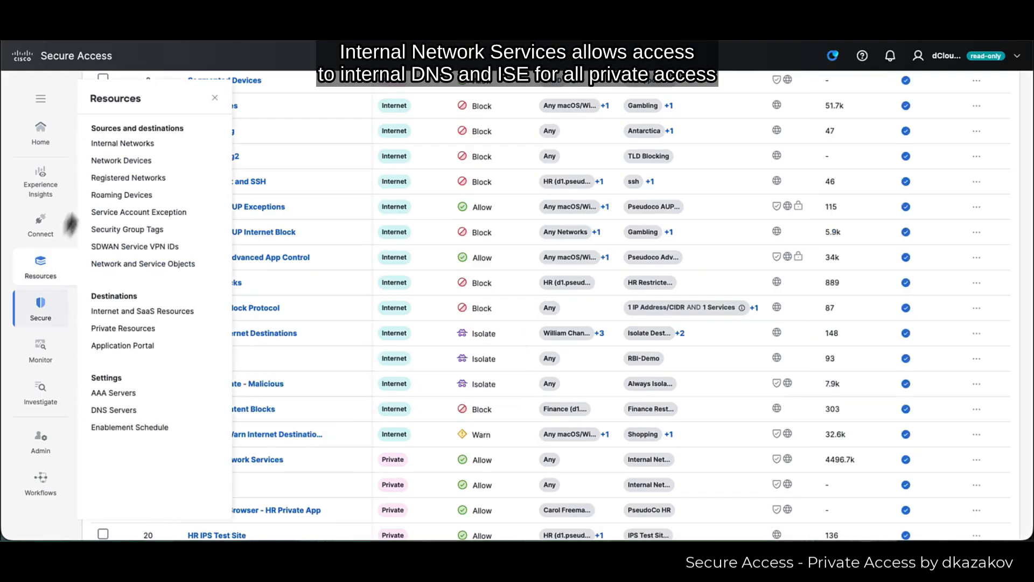
# - From the Internal Network Services private resource group, open rule 18 ISEStuff and scroll through its settings
pyautogui.click(160, 329)
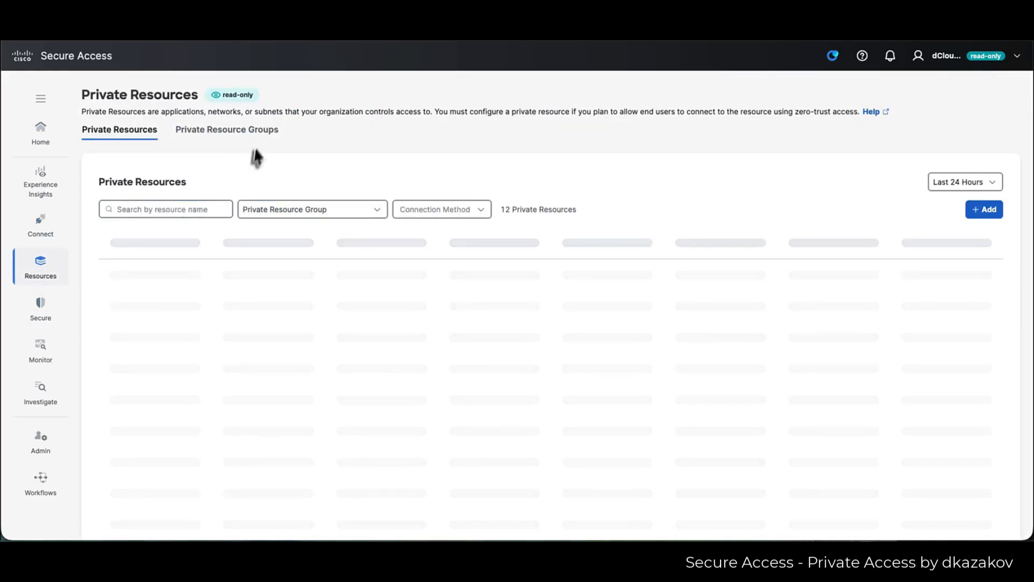
pyautogui.click(229, 128)
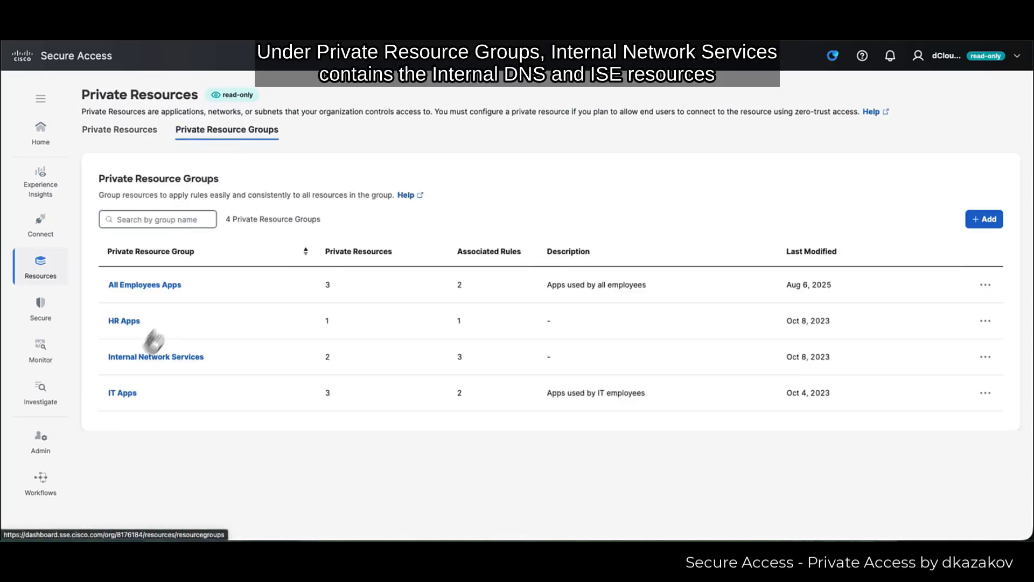
pyautogui.click(133, 357)
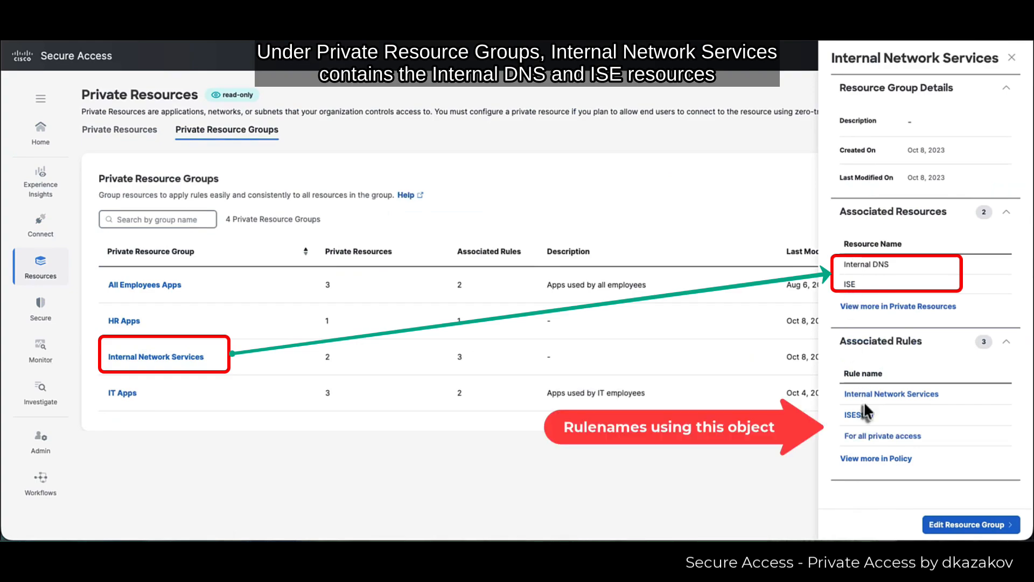
pyautogui.click(861, 415)
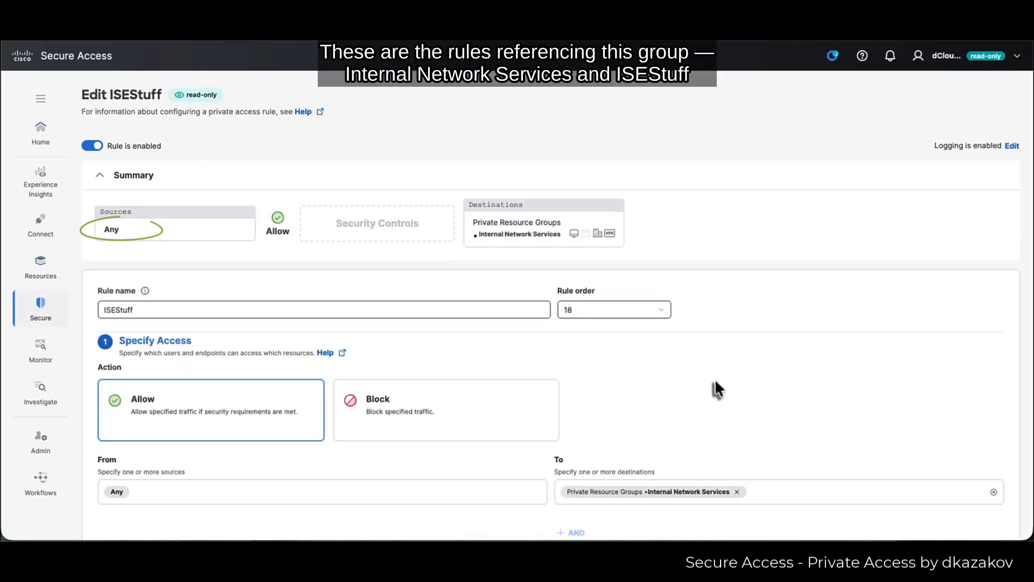
pyautogui.scroll(-5, 716, 386)
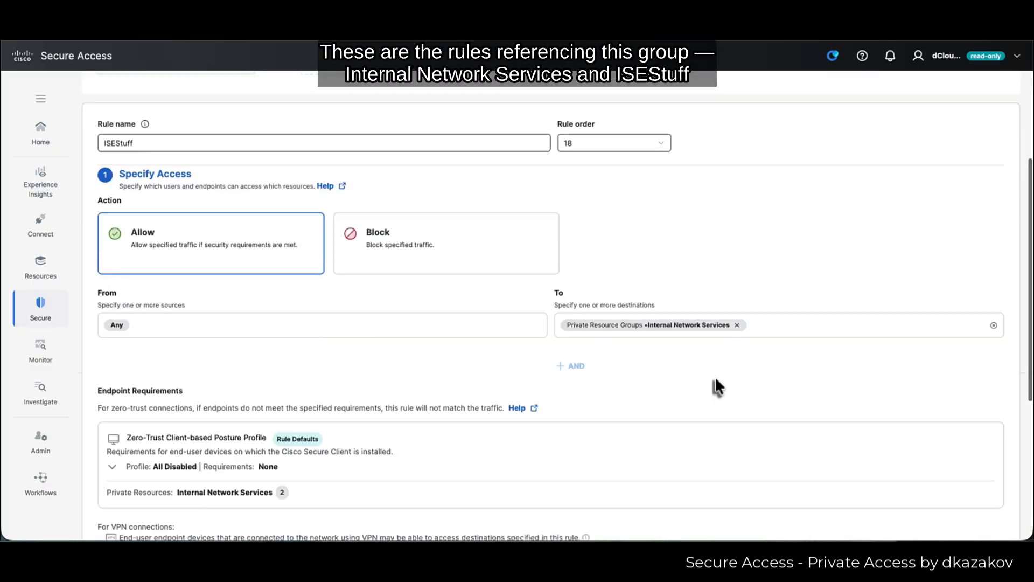
pyautogui.scroll(-5, 714, 378)
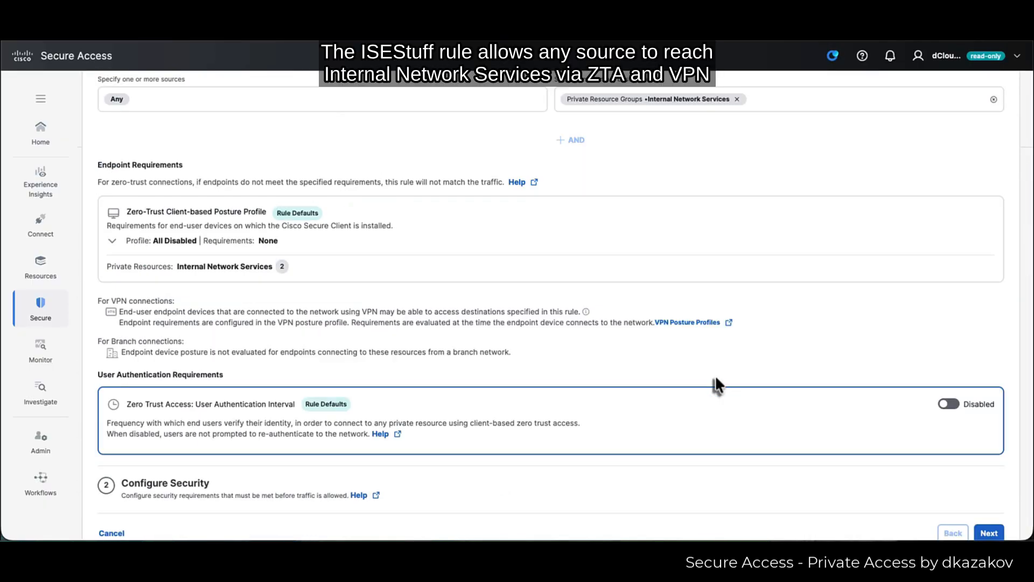
pyautogui.click(41, 309)
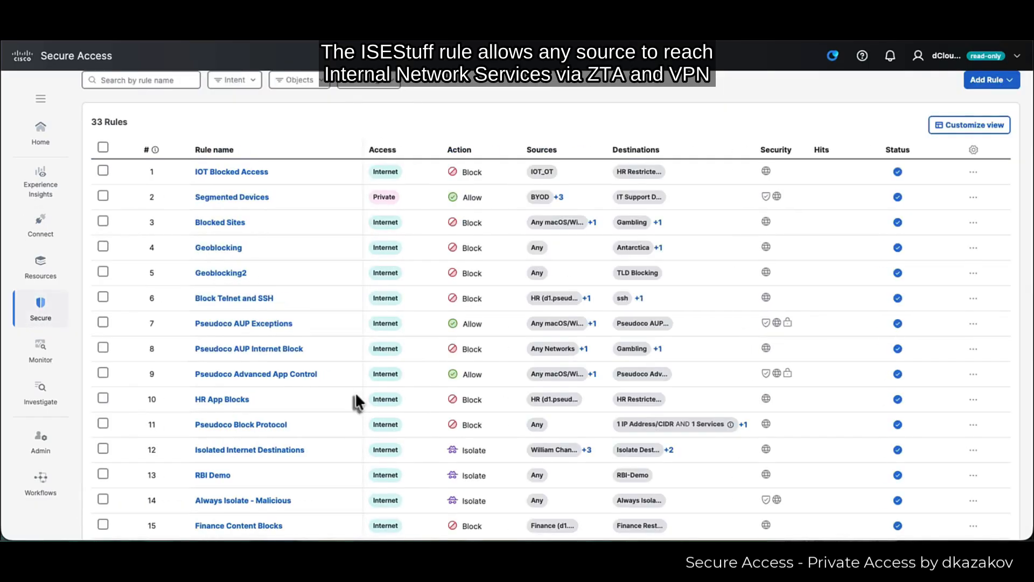
# - Review the HR IPS Test Site rule's allowed AD groups and destination resource
pyautogui.scroll(-2, 354, 399)
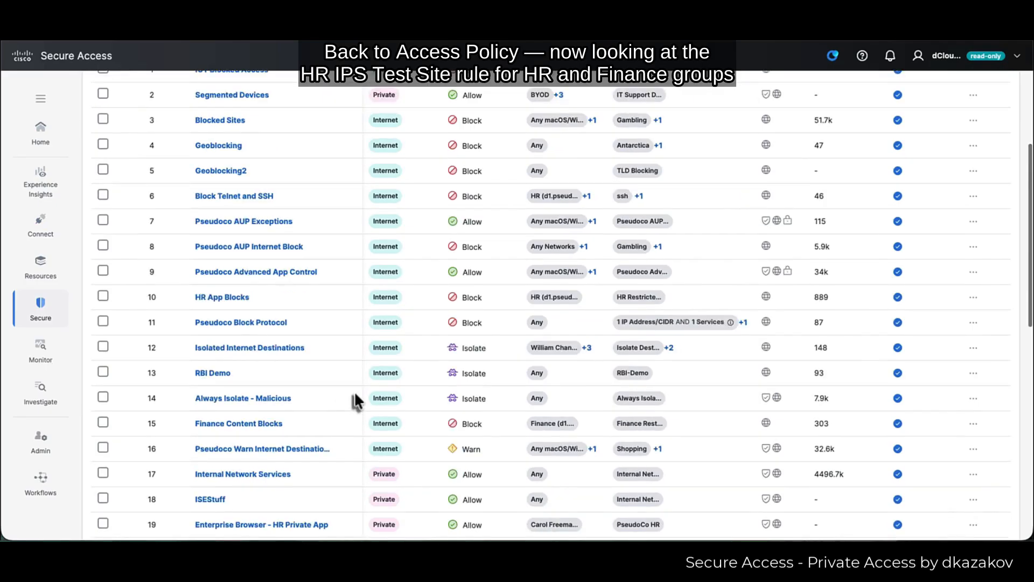
pyautogui.scroll(-2, 354, 391)
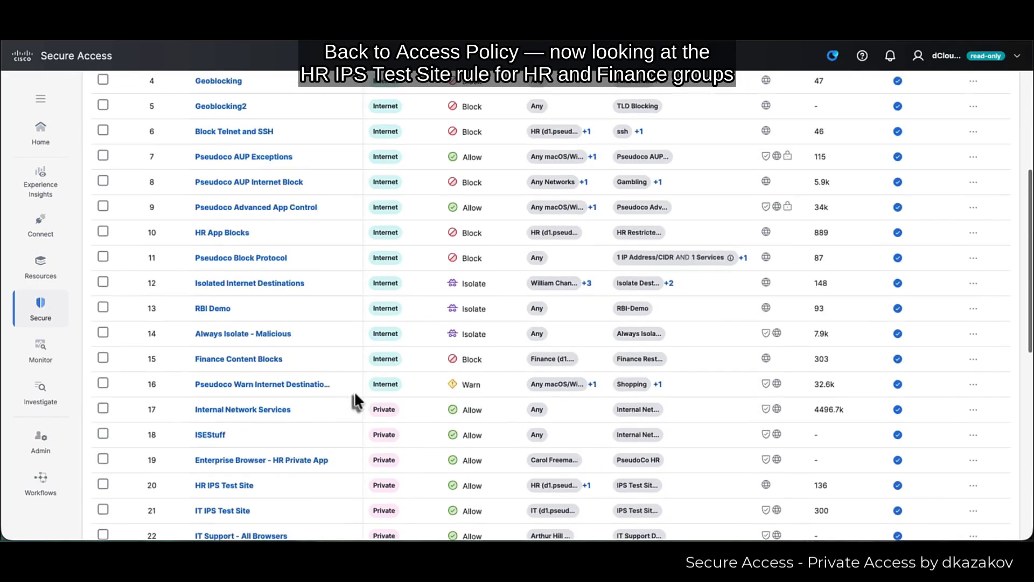
pyautogui.click(224, 483)
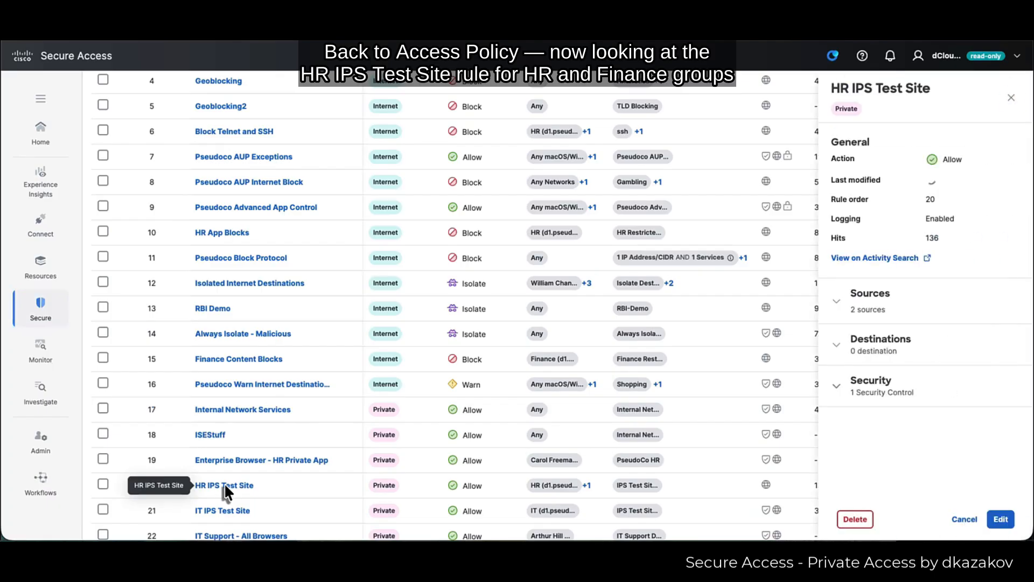
pyautogui.click(885, 307)
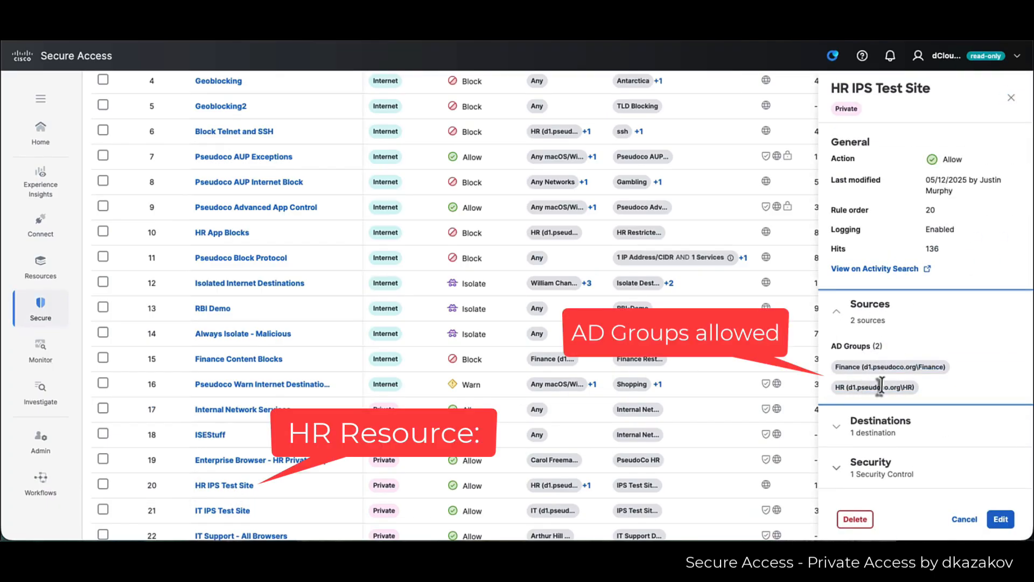
pyautogui.click(867, 426)
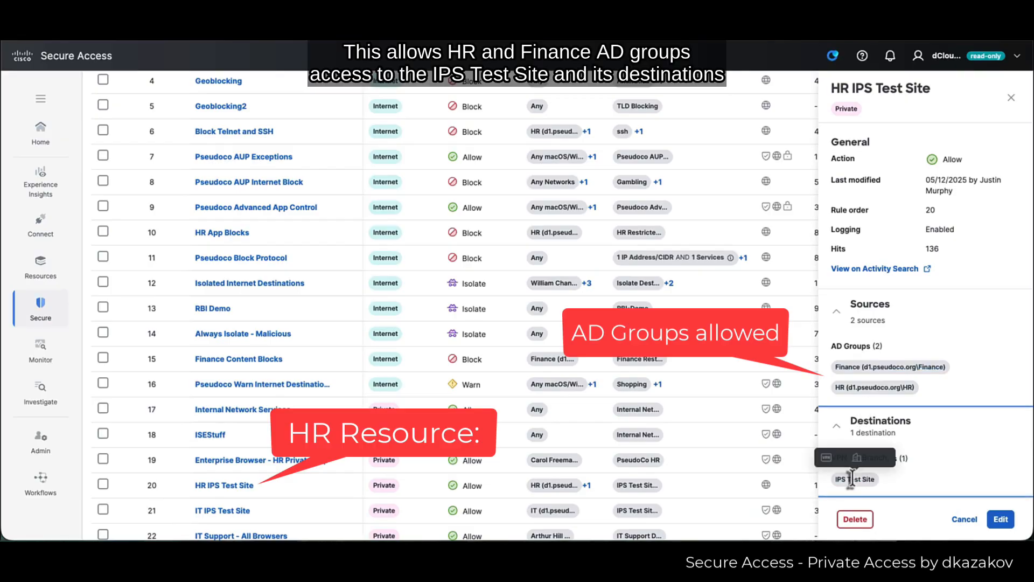
pyautogui.scroll(-1, 840, 452)
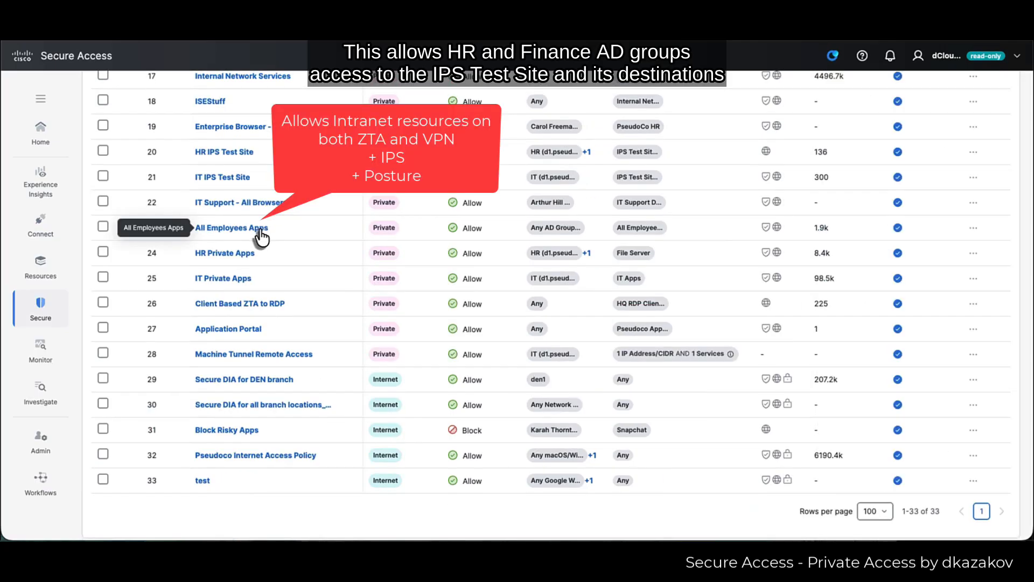
# - Open the All Employees Apps rule and expand its sources, destination group and IPS/security profiles
pyautogui.click(260, 229)
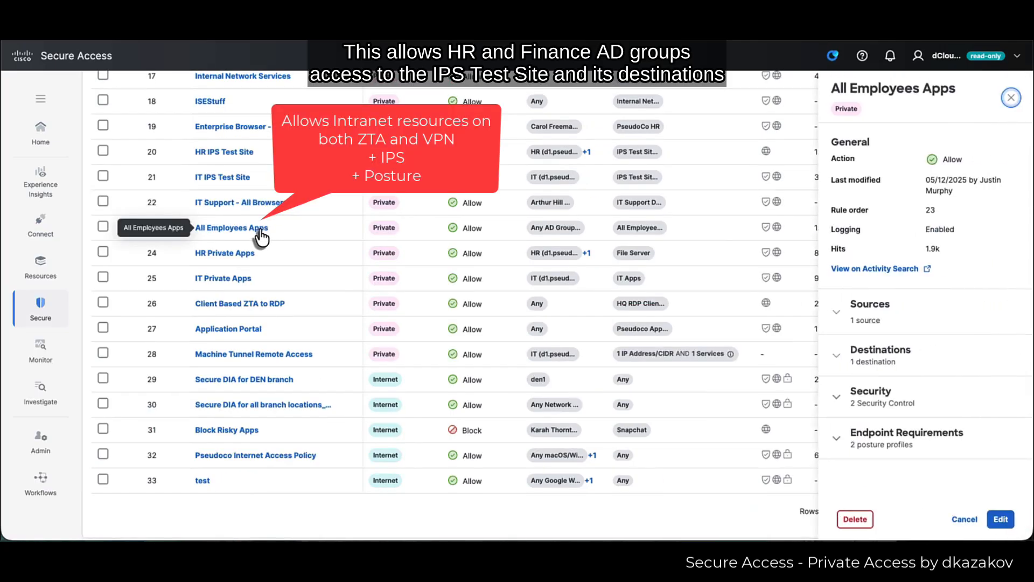
pyautogui.click(871, 322)
pyautogui.click(894, 408)
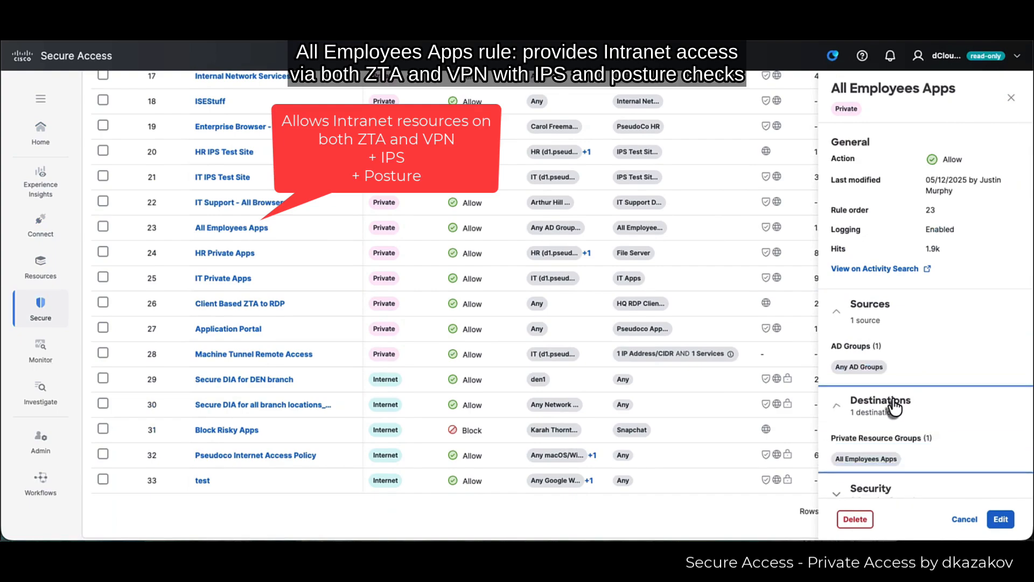
pyautogui.scroll(-1, 891, 426)
pyautogui.click(870, 427)
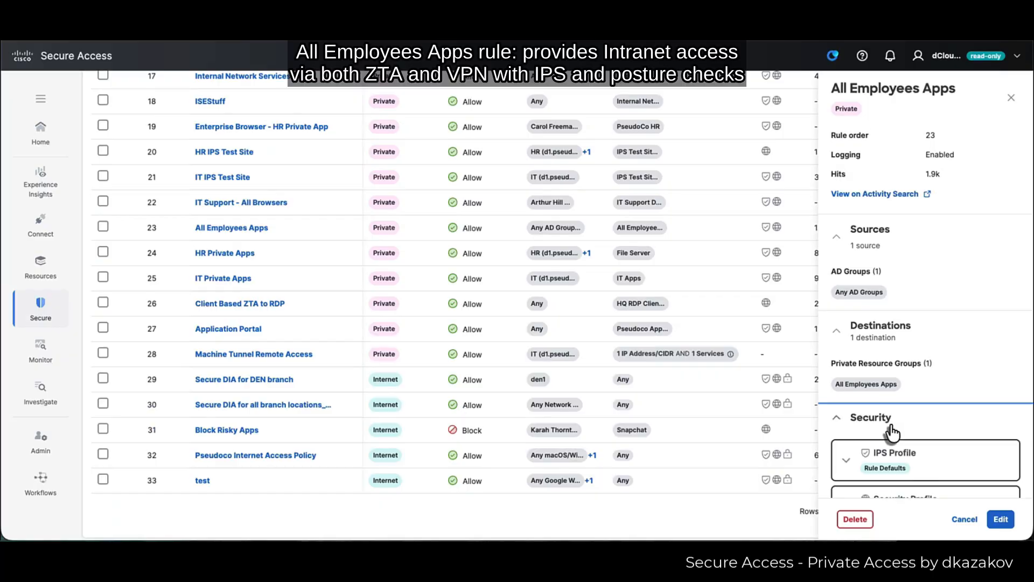
pyautogui.scroll(-2, 892, 431)
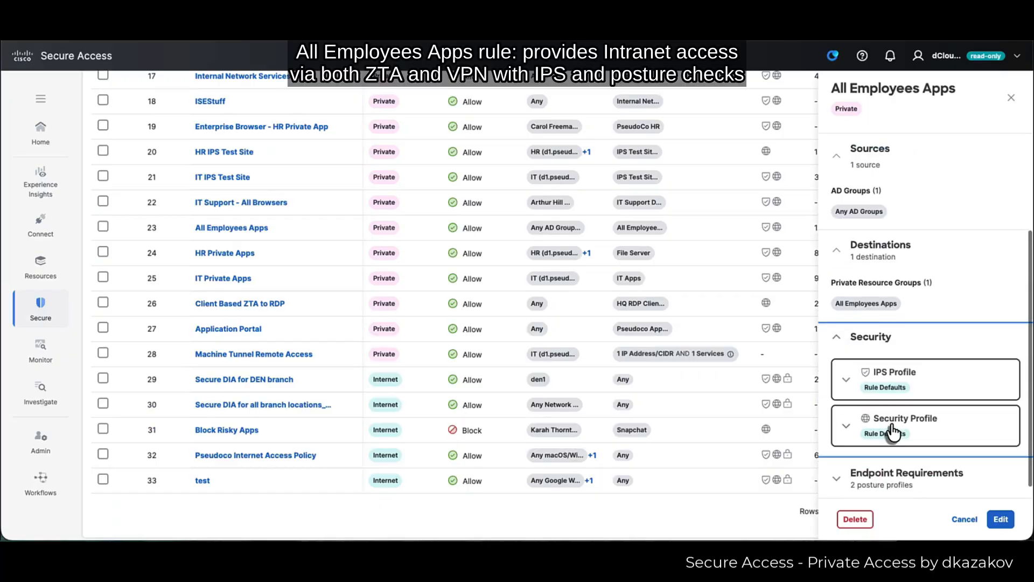
# - Expand its endpoint requirements: the Windows 11 Only client and Chrome and Edge Only browser posture profiles
pyautogui.click(912, 474)
pyautogui.scroll(-3, 913, 452)
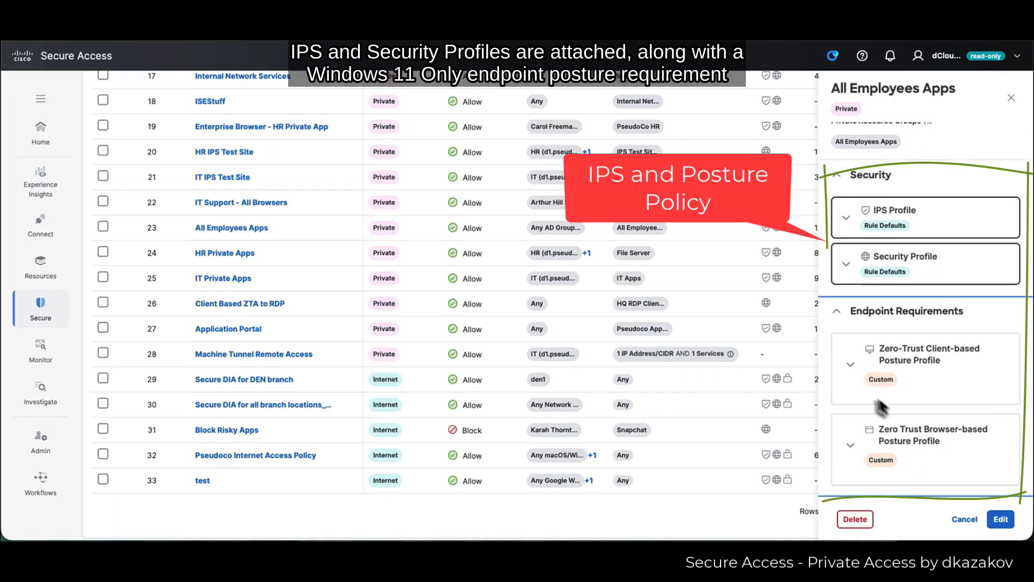
pyautogui.click(850, 371)
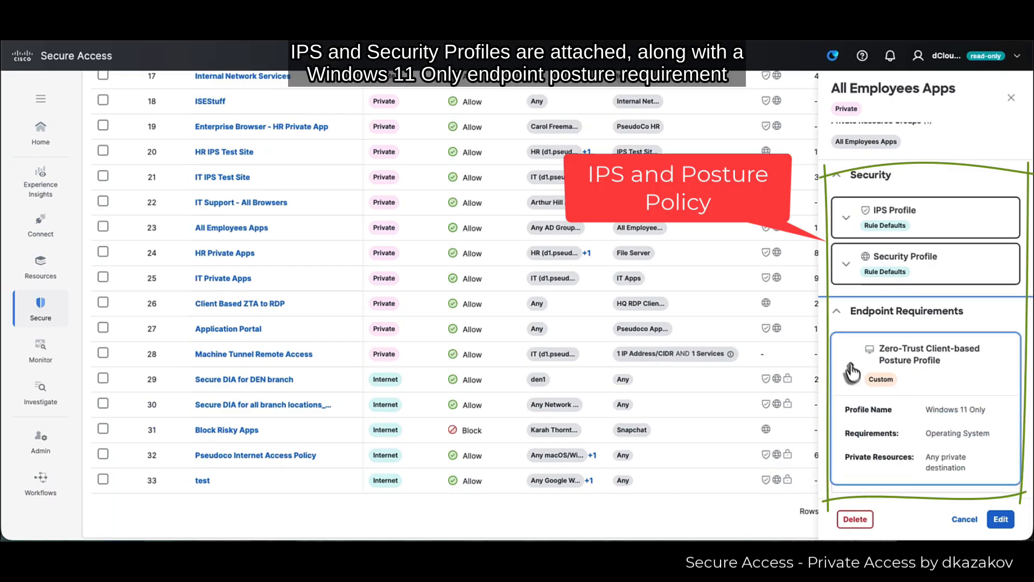
pyautogui.scroll(-2, 950, 454)
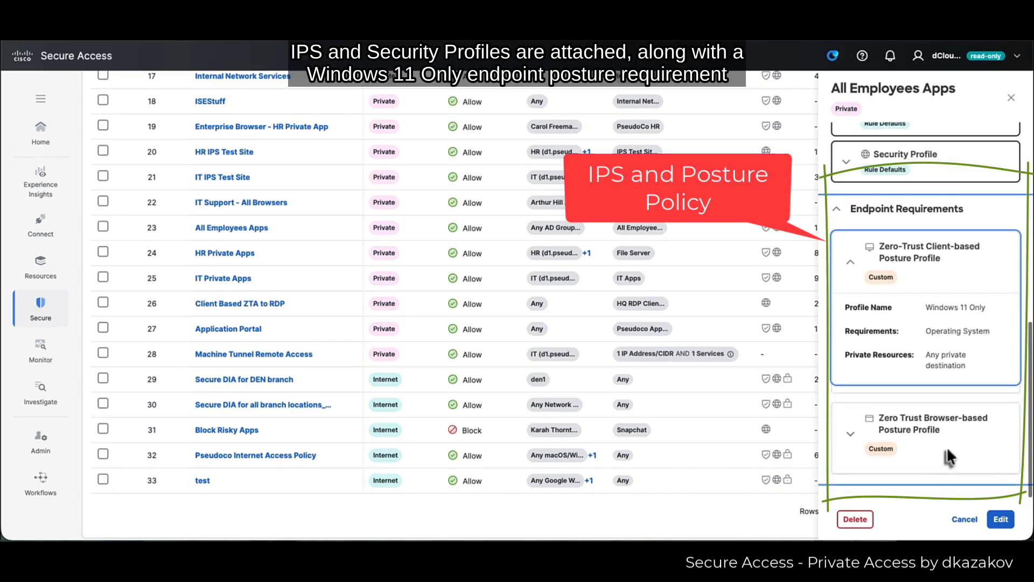
pyautogui.click(850, 435)
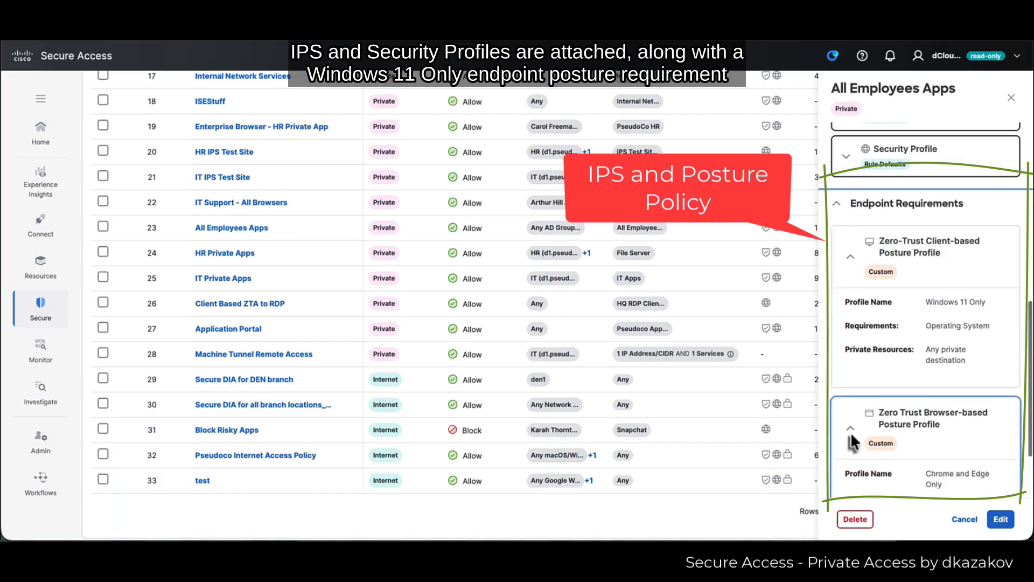
pyautogui.scroll(-2, 854, 485)
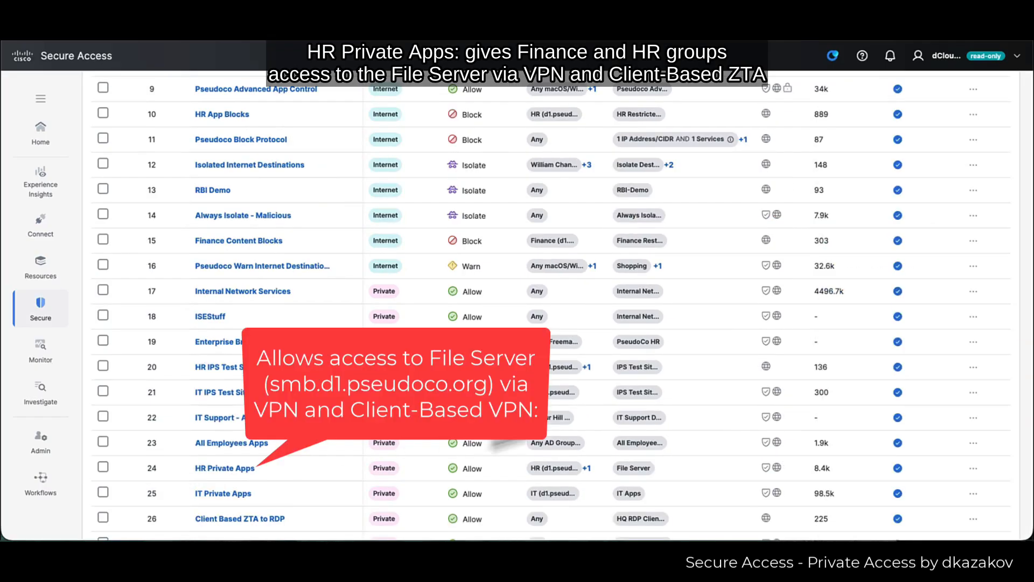
# - Review the HR Private Apps and IT Private Apps rules' AD groups and destinations
pyautogui.click(228, 467)
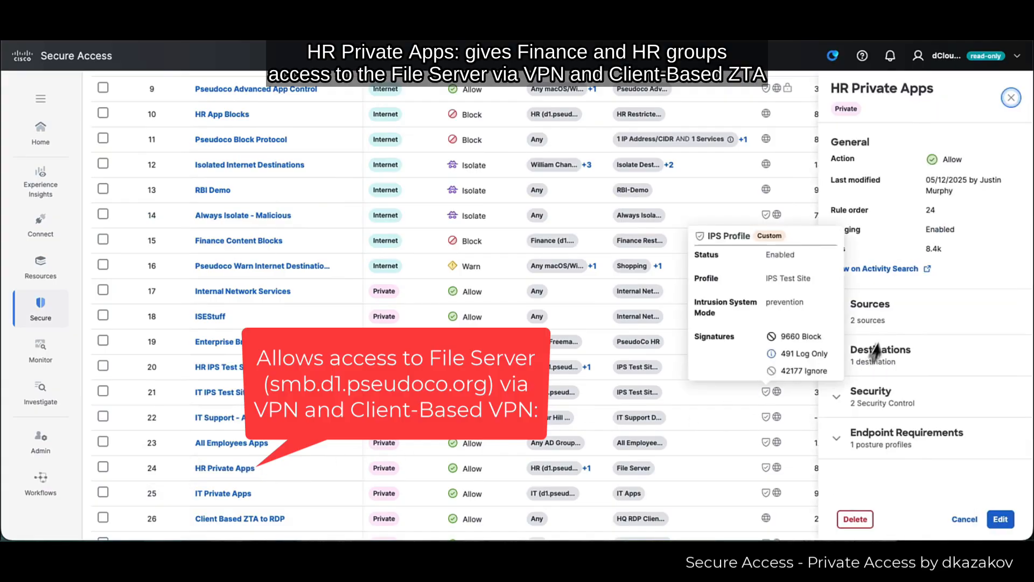
pyautogui.click(884, 316)
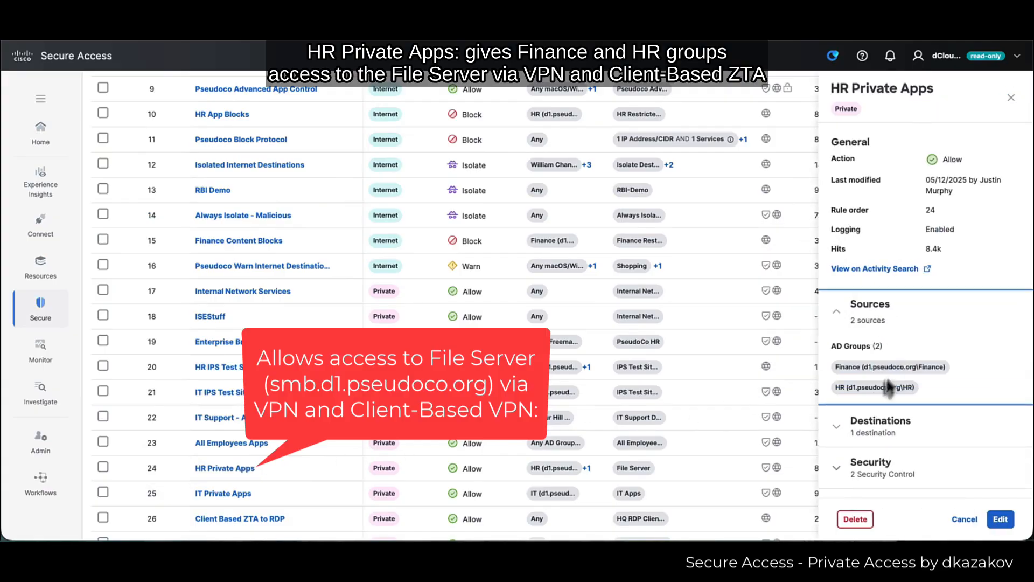
pyautogui.click(880, 442)
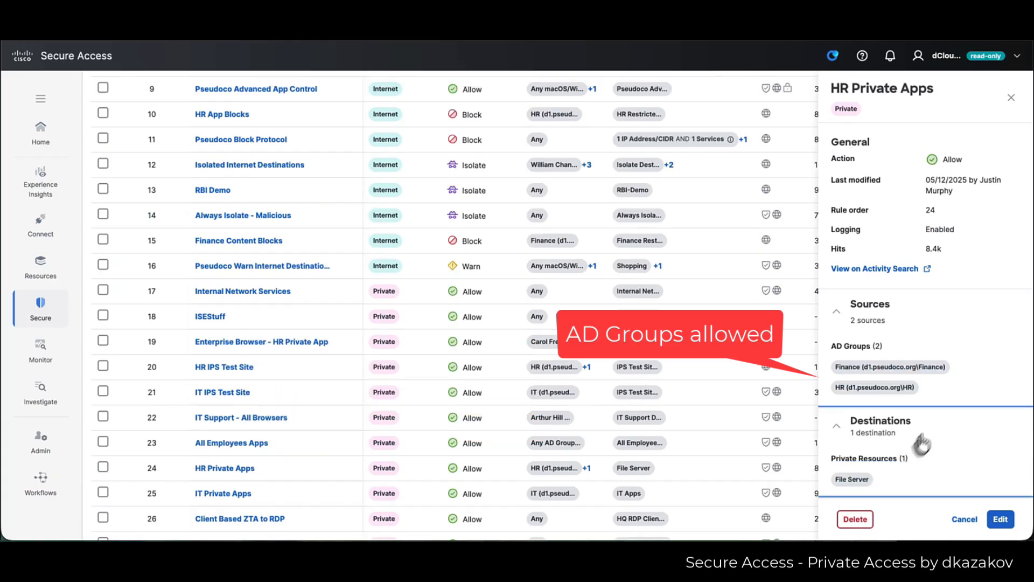
pyautogui.moveTo(856, 485)
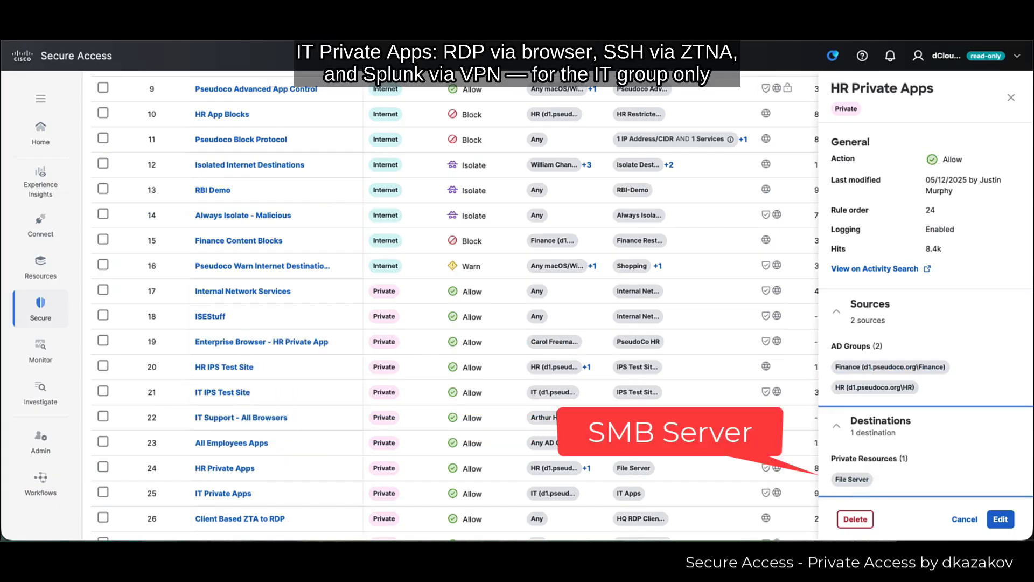
pyautogui.click(223, 493)
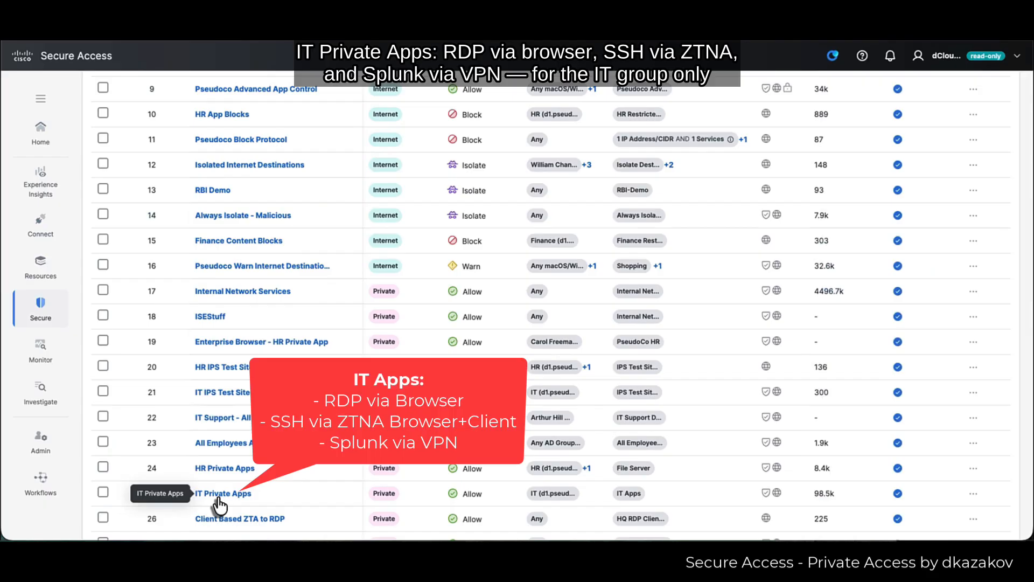
pyautogui.click(861, 304)
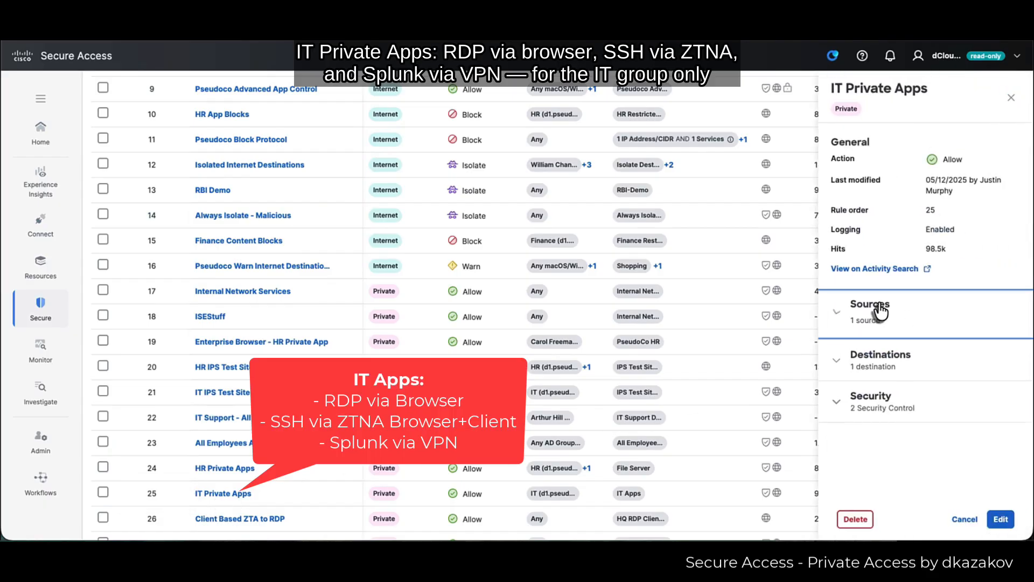
pyautogui.click(879, 412)
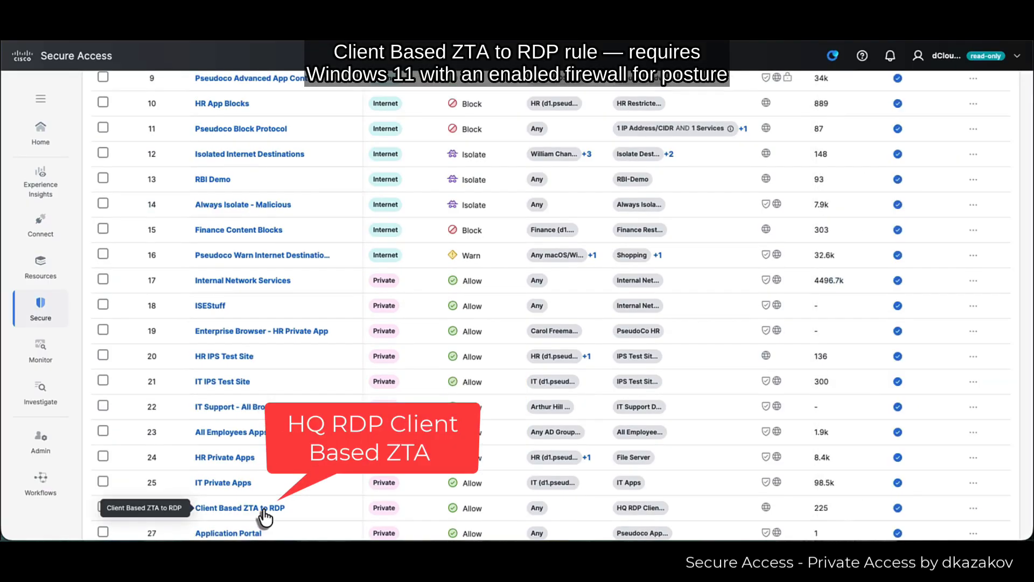
# - Inspect the Client Based ZTA to RDP rule's destination, security and Windows11 + Firewall posture, then view Default Access Rules
pyautogui.click(263, 509)
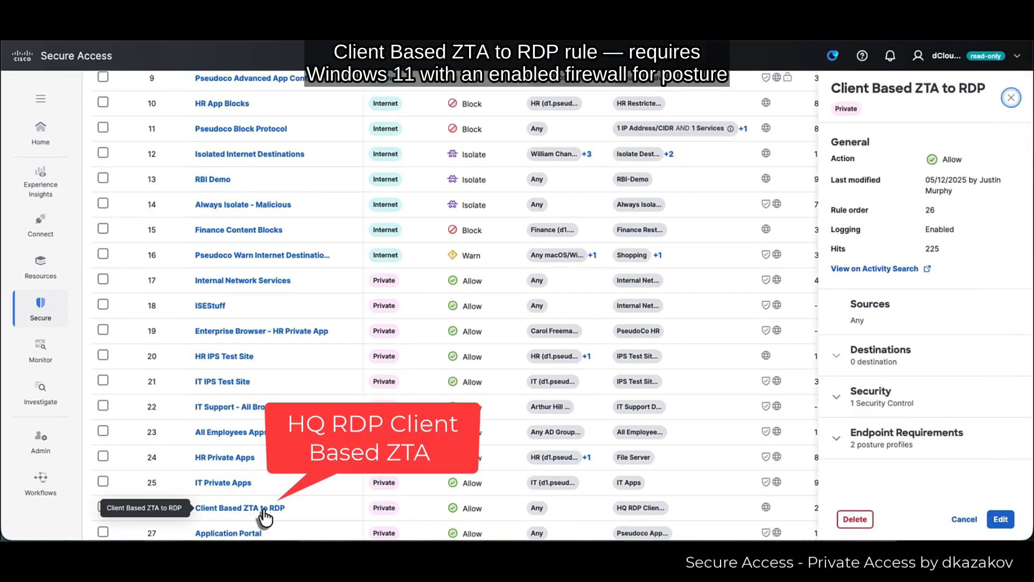
pyautogui.click(865, 368)
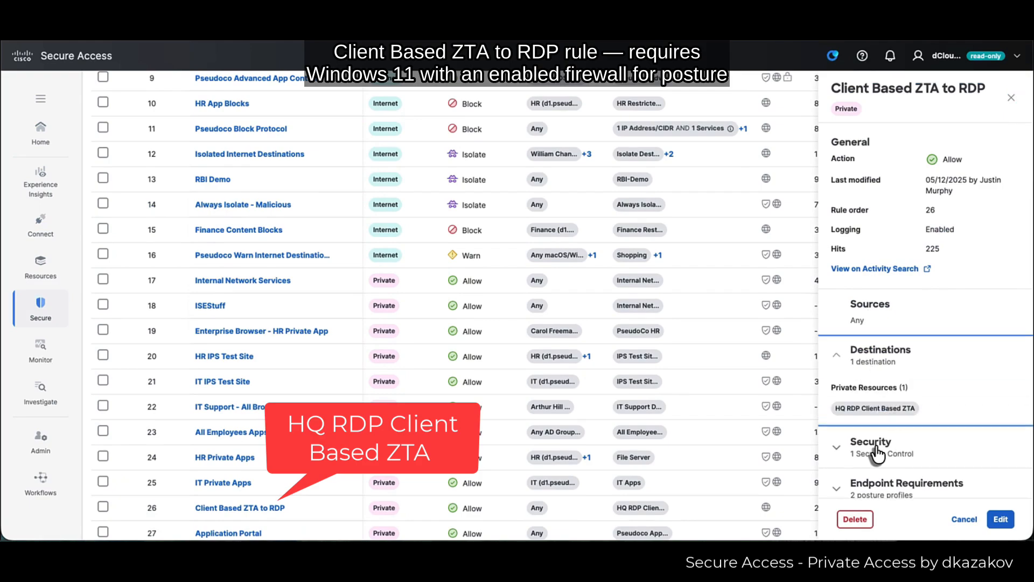
pyautogui.click(876, 447)
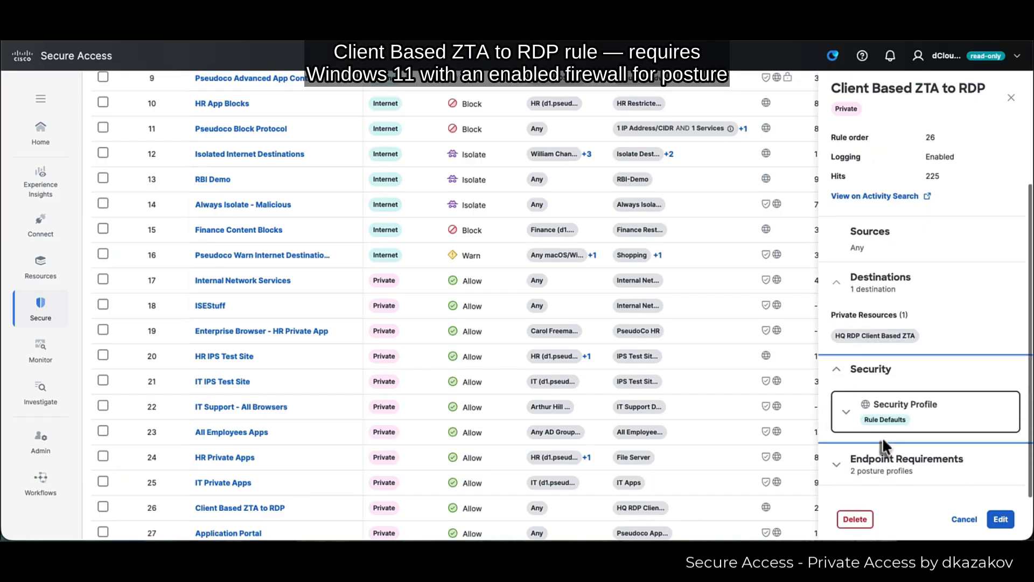
pyautogui.click(878, 457)
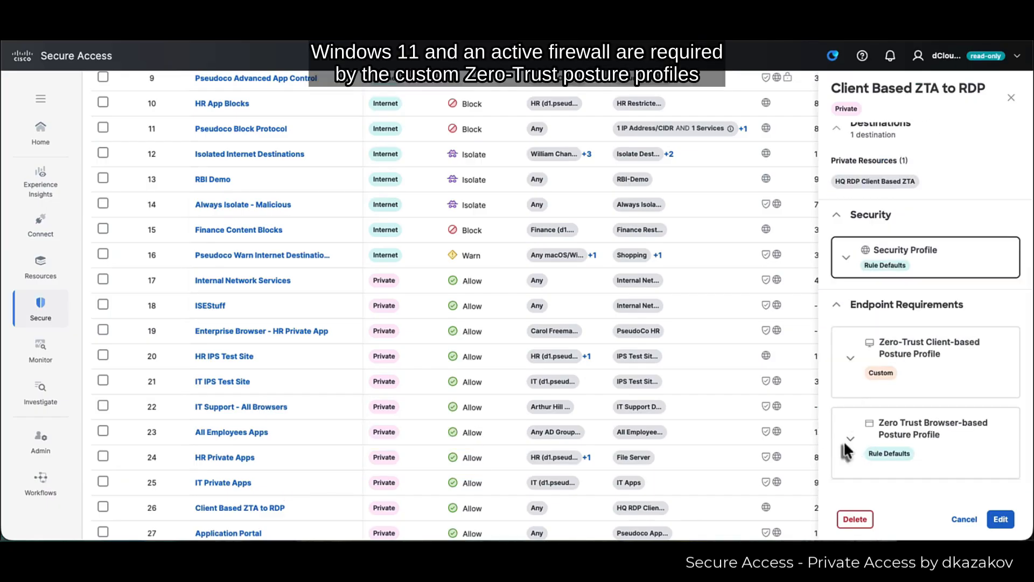
pyautogui.click(846, 440)
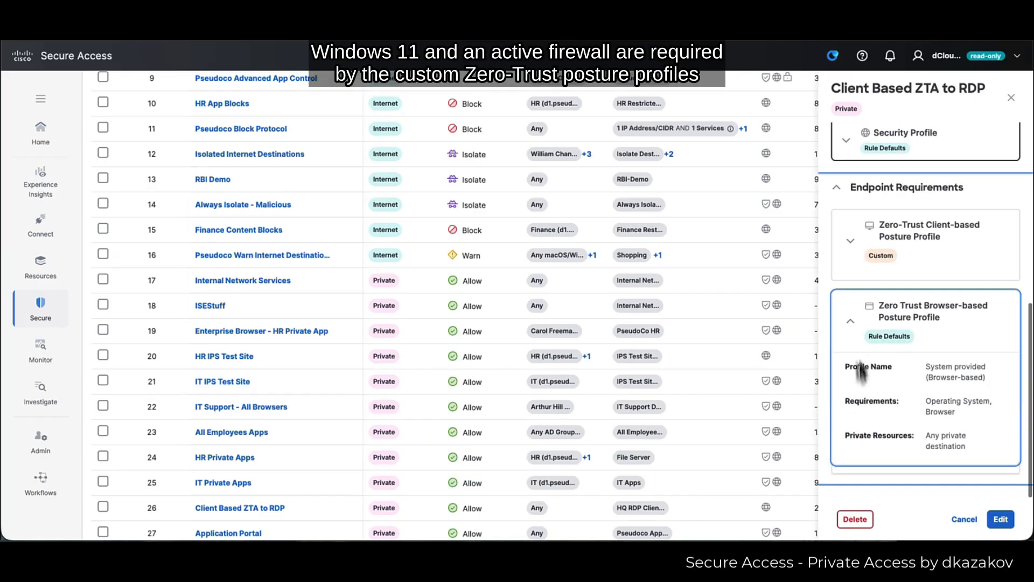
pyautogui.click(850, 245)
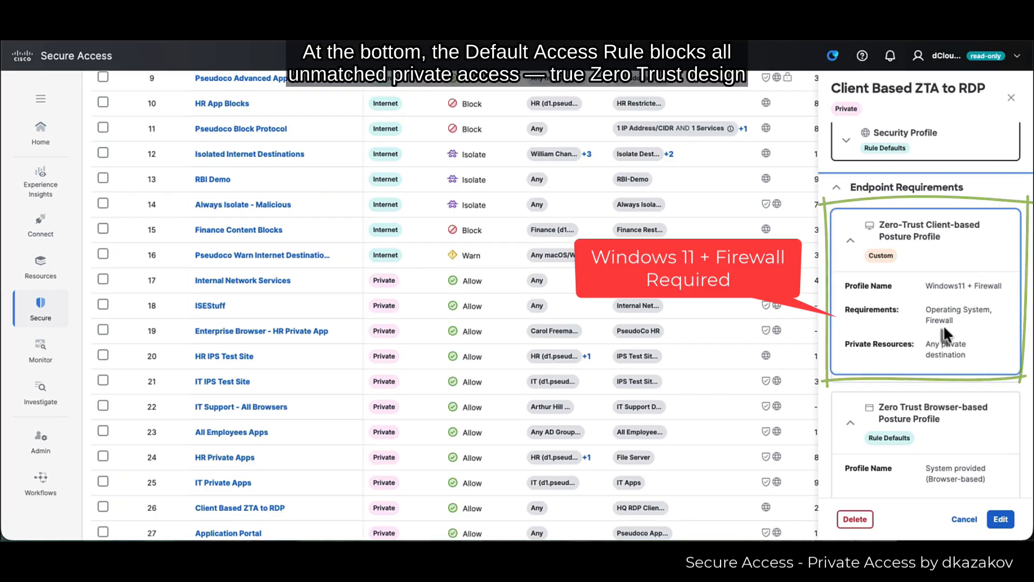
pyautogui.scroll(-5, 608, 379)
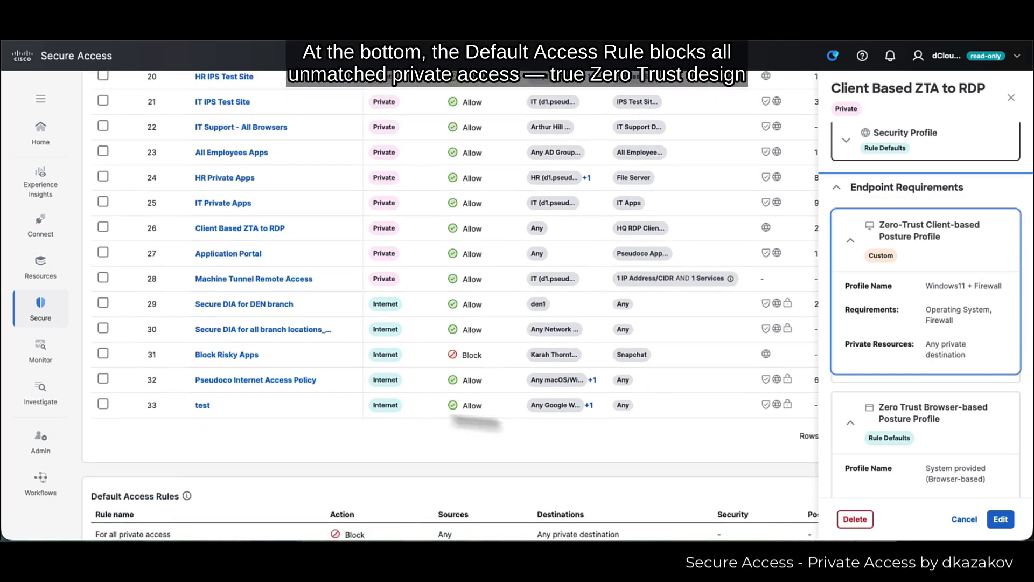
pyautogui.scroll(-2, 414, 470)
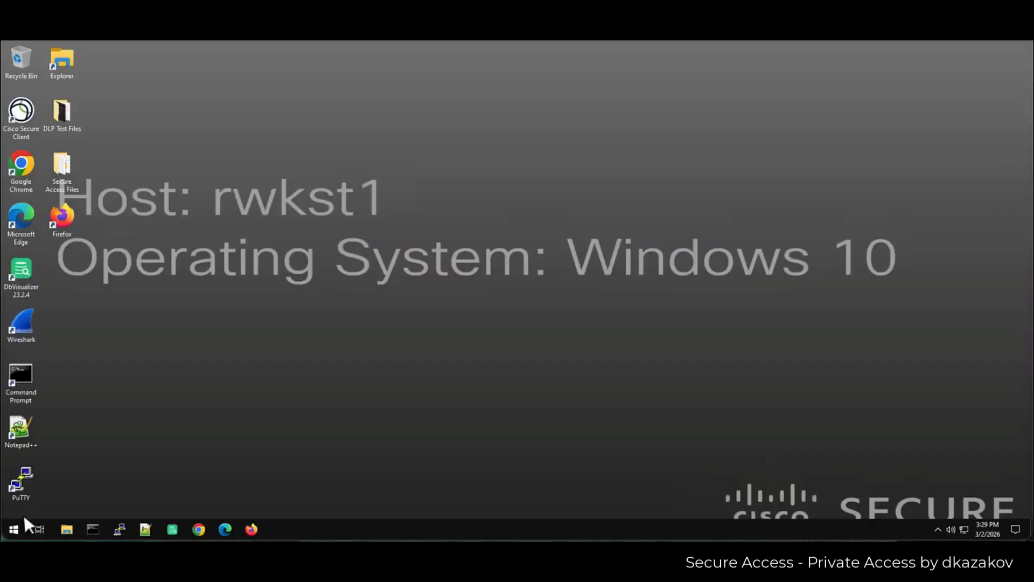
# - Search Start for 'user cert' and launch Manage user certificates
pyautogui.click(15, 527)
pyautogui.write('user')
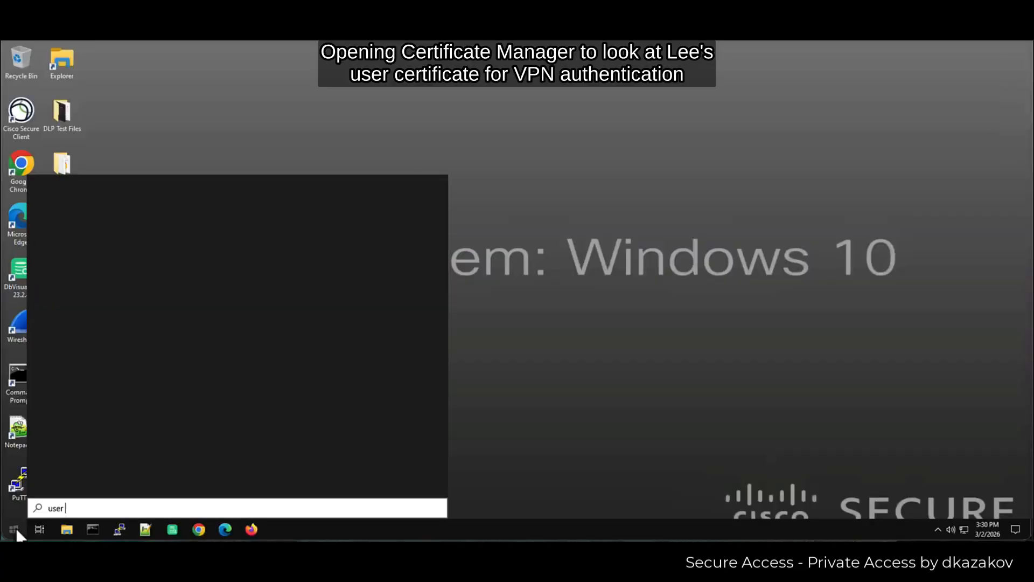
pyautogui.write(' cert')
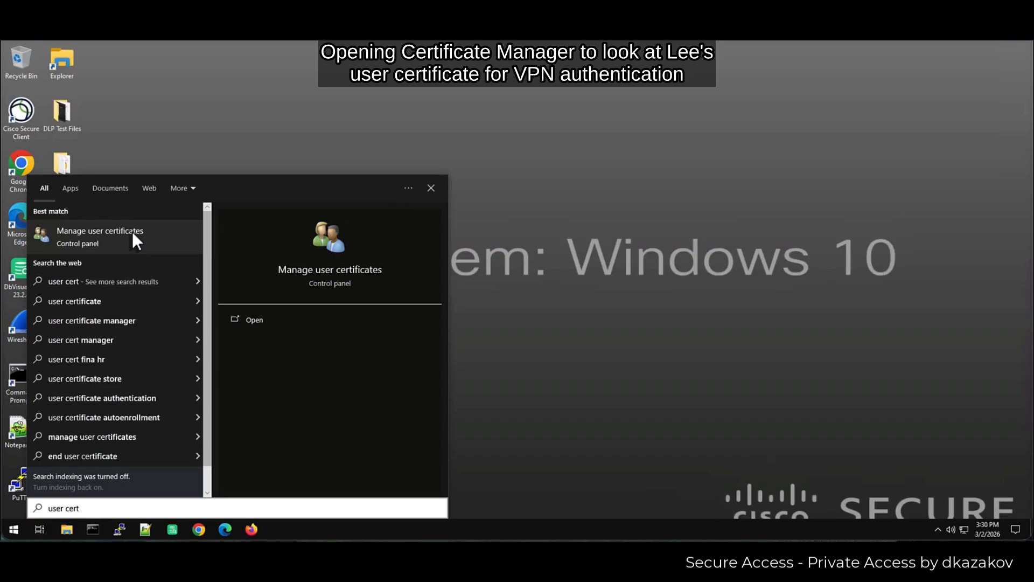
pyautogui.click(131, 229)
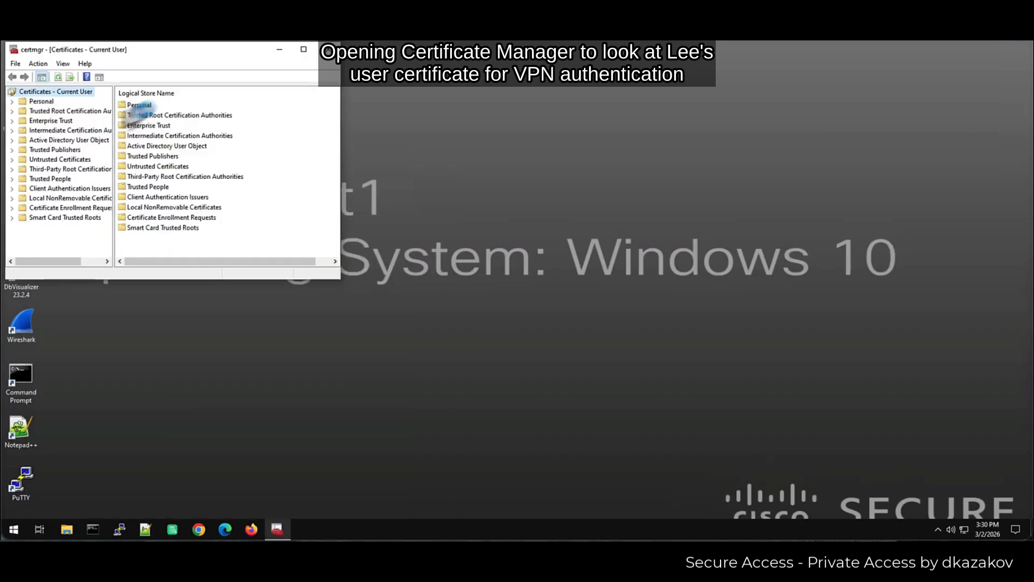
# - Check the personal certificate's Subject Alternative Name under Details, then minimize the certificate manager
pyautogui.doubleClick(142, 105)
pyautogui.doubleClick(142, 104)
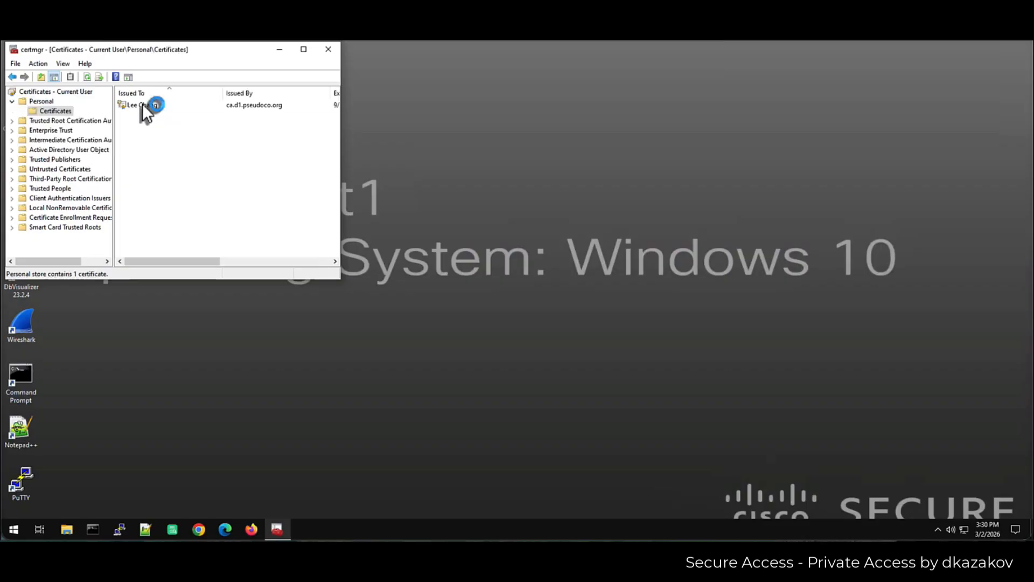
pyautogui.doubleClick(145, 104)
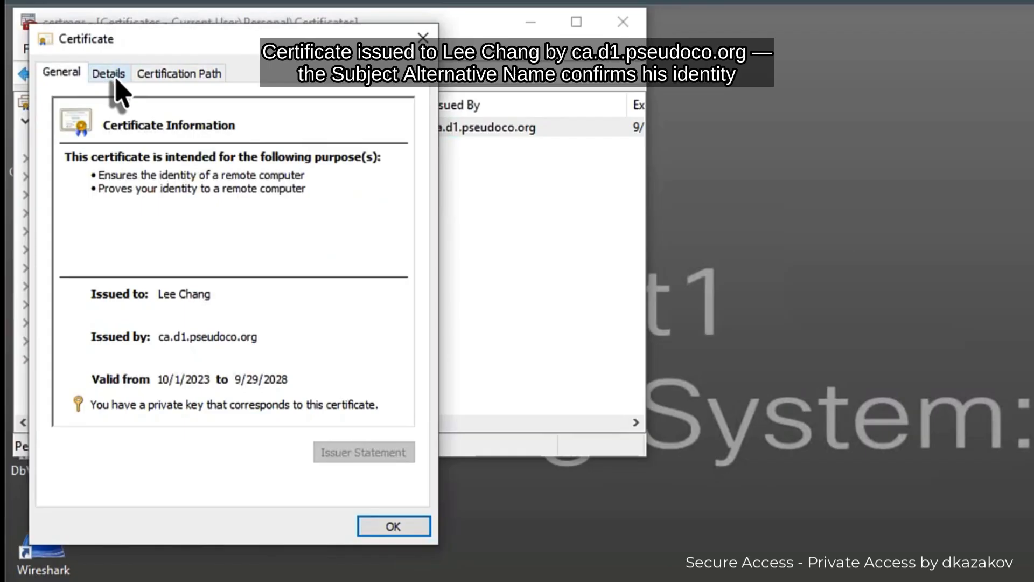
pyautogui.click(119, 78)
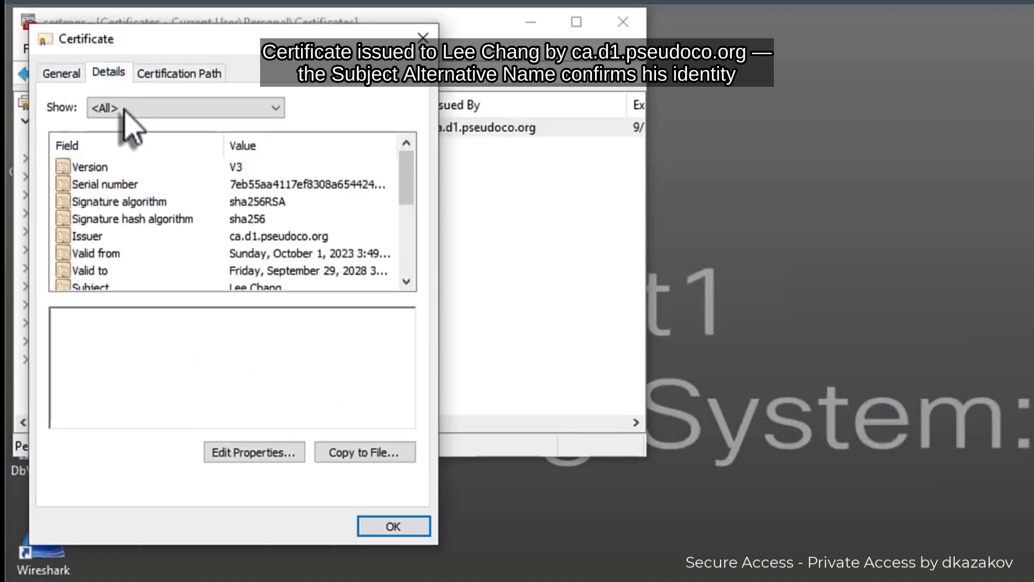
pyautogui.scroll(-2, 249, 241)
pyautogui.click(249, 237)
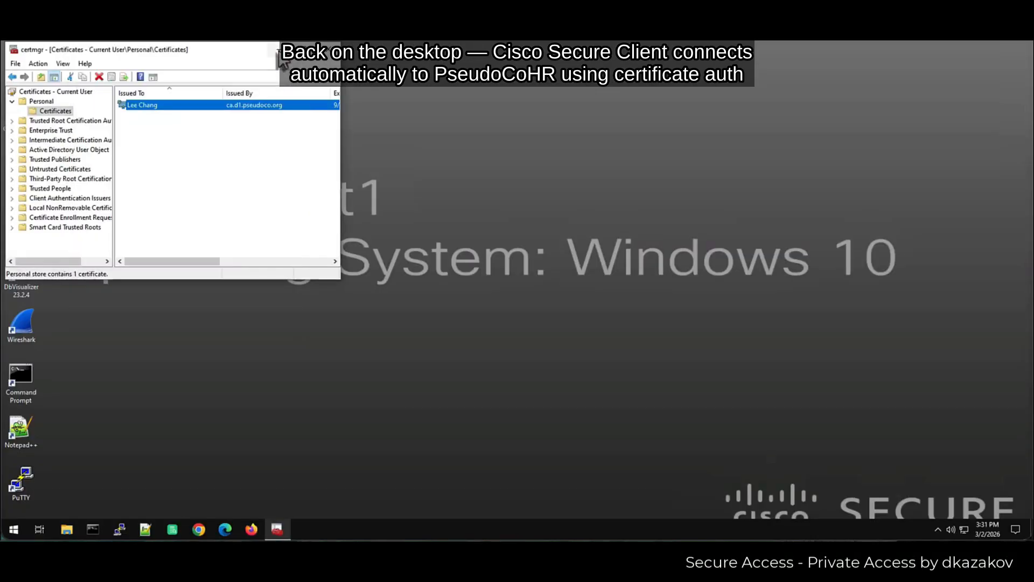
pyautogui.click(278, 52)
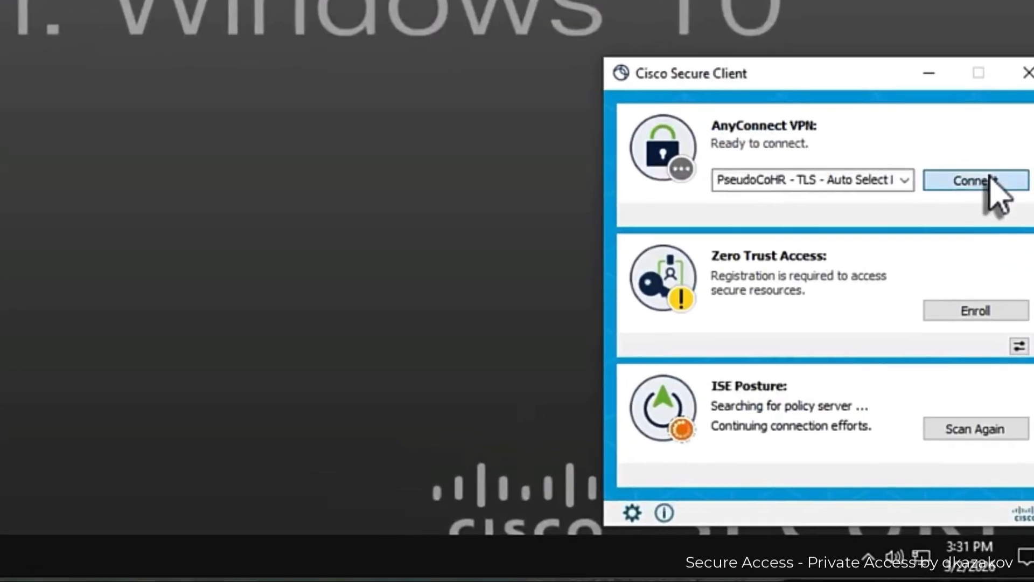
# - Connect AnyConnect VPN with the PseudoCoHR - TLS profile and check its tray status
pyautogui.click(990, 283)
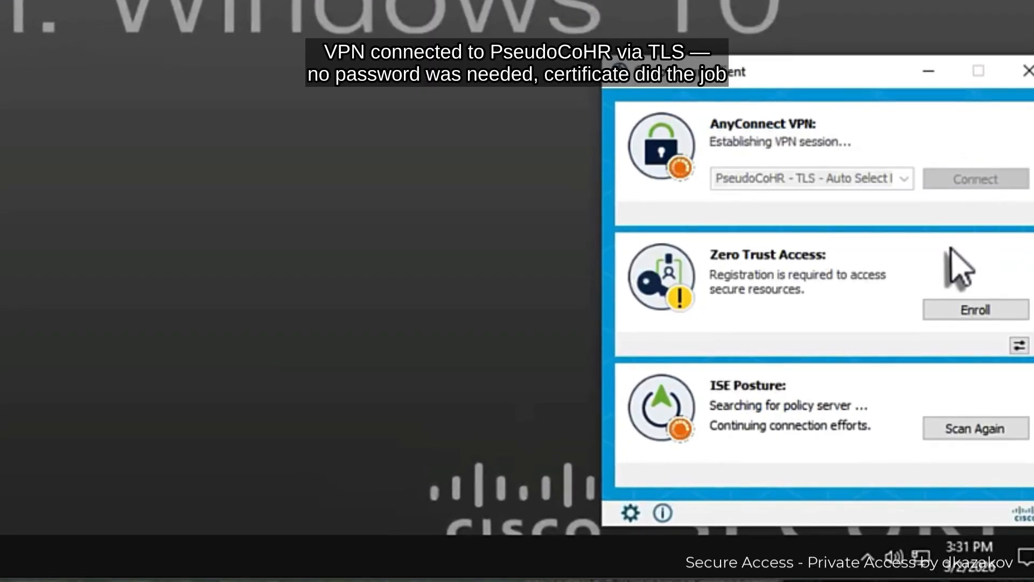
pyautogui.click(868, 556)
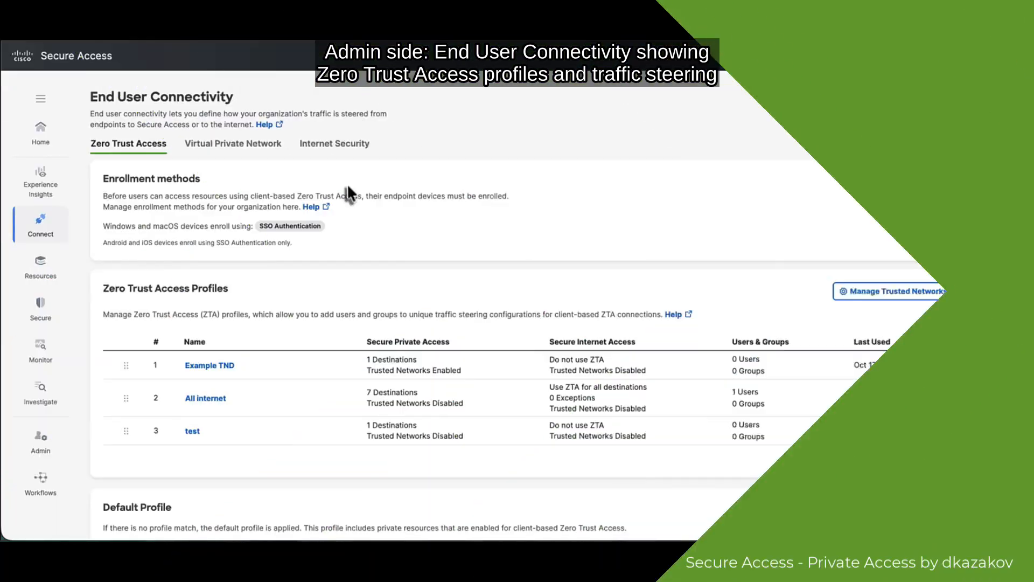
# - Open the newest Remote Access Log event and the client's VPN statistics, both showing 10.100.66.180
pyautogui.click(46, 353)
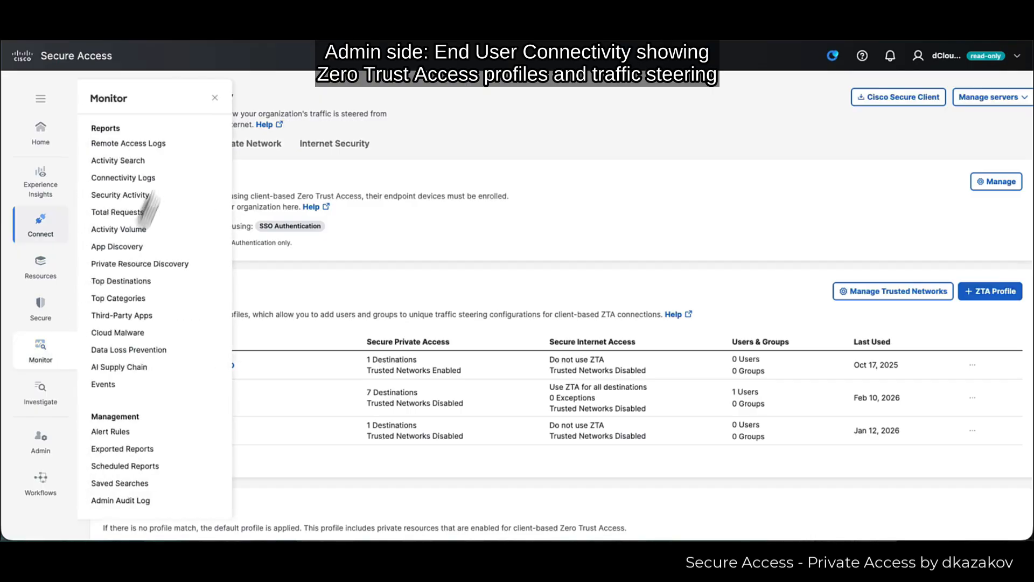
pyautogui.click(144, 148)
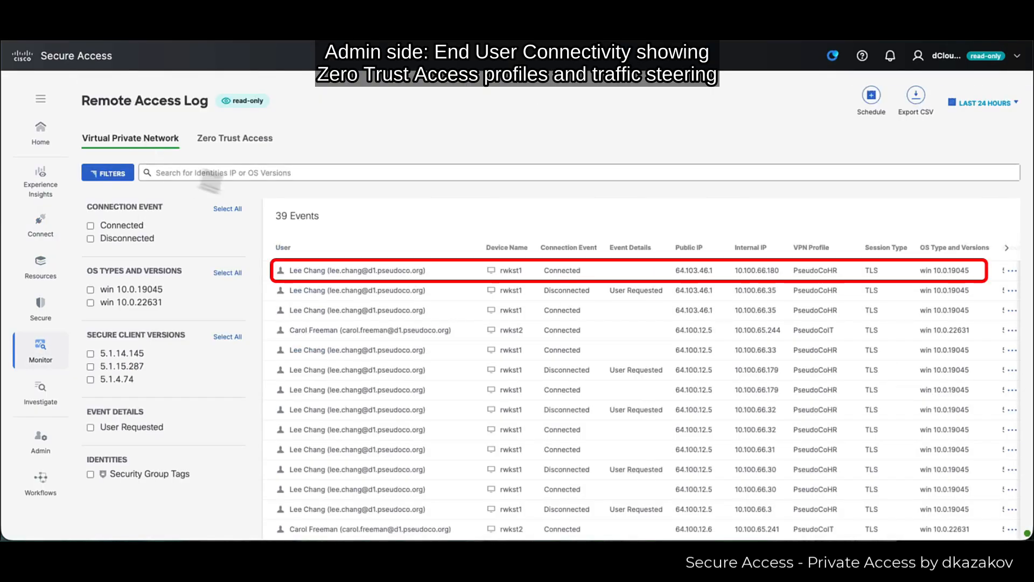
pyautogui.click(598, 283)
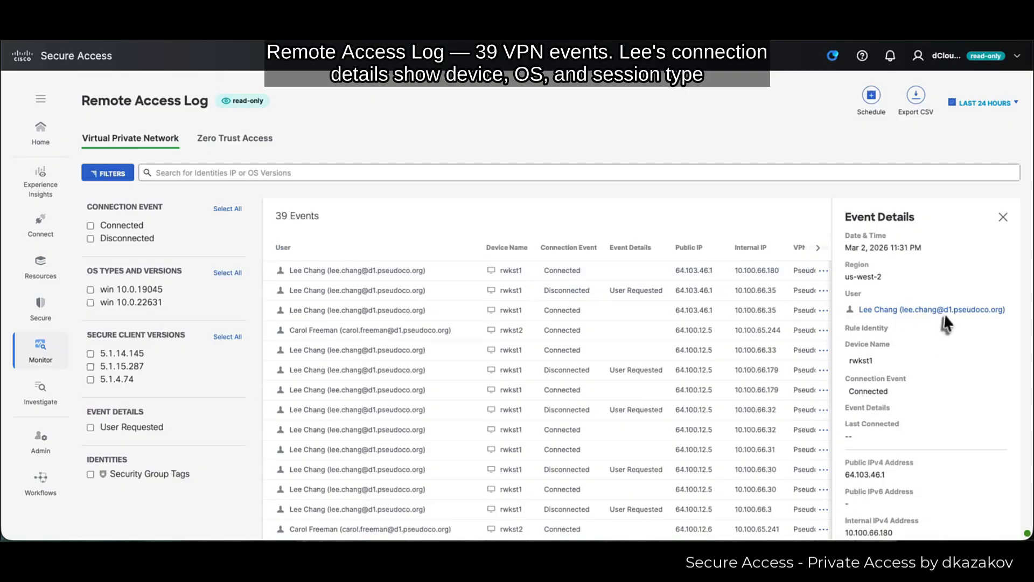
pyautogui.scroll(-1, 951, 382)
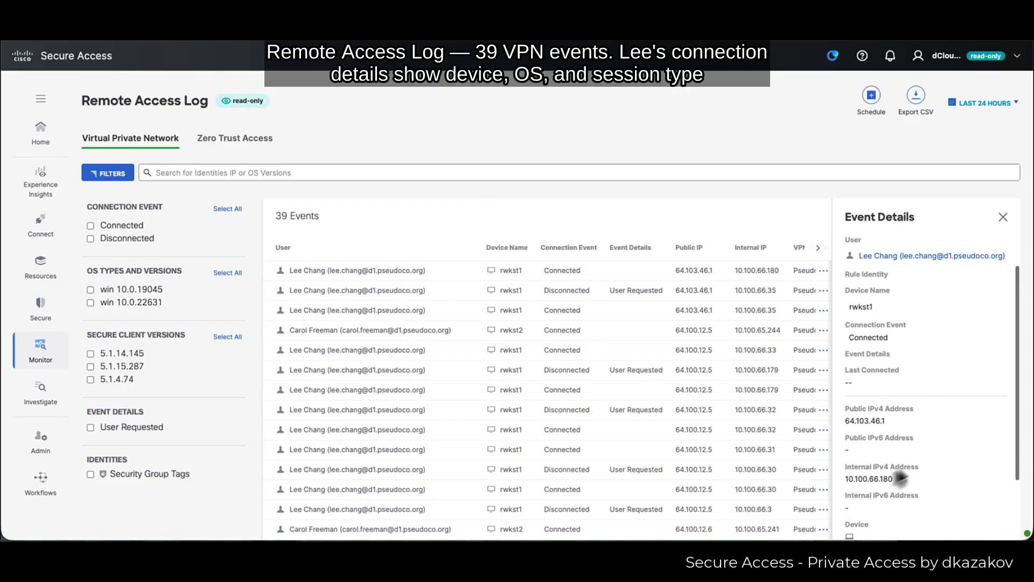
pyautogui.scroll(-3, 919, 488)
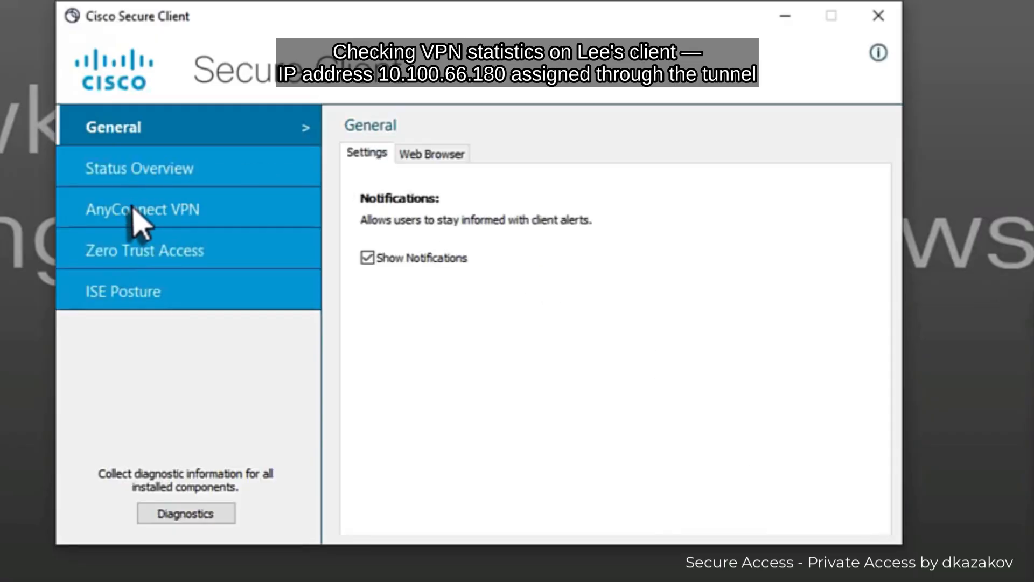
pyautogui.click(134, 211)
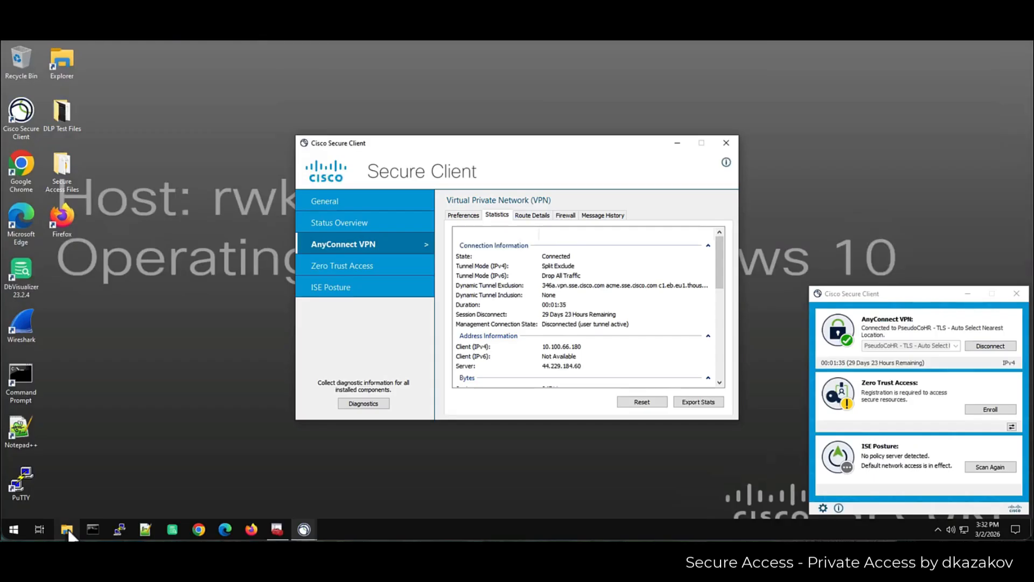
pyautogui.click(68, 530)
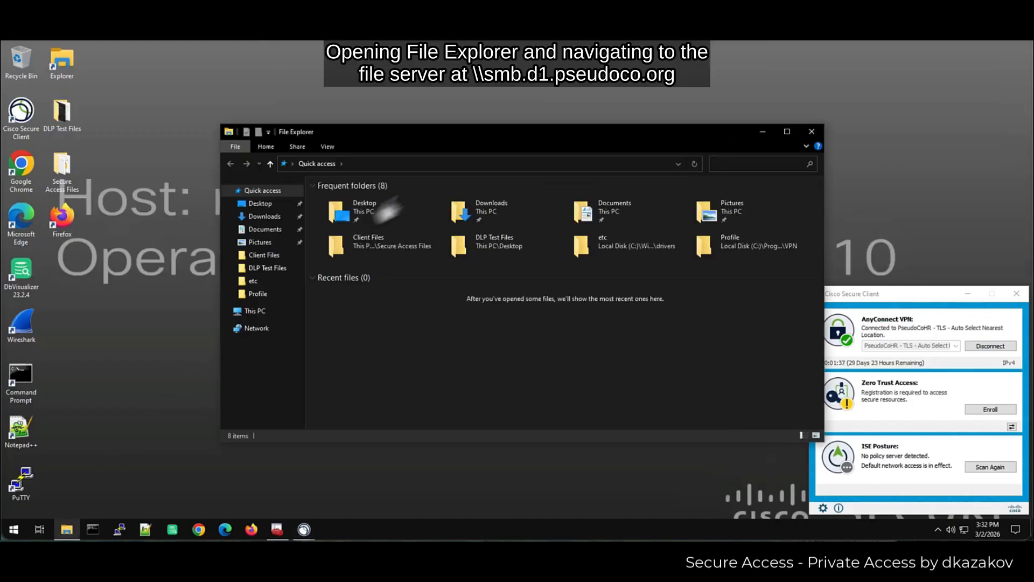
# - Browse File Explorer to the \\smb.d1.pseudoco.org server
pyautogui.click(432, 166)
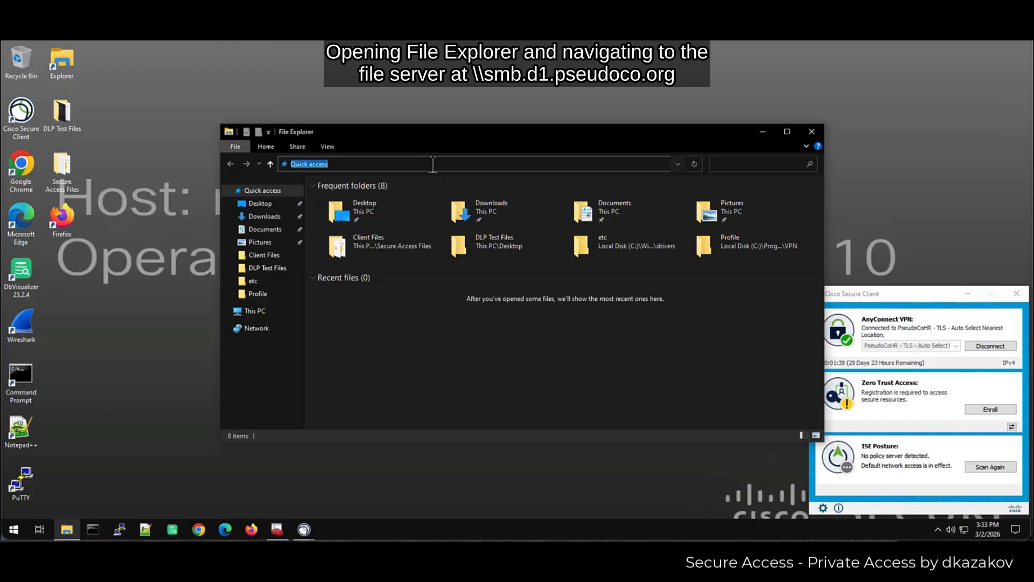
pyautogui.write('\\\\')
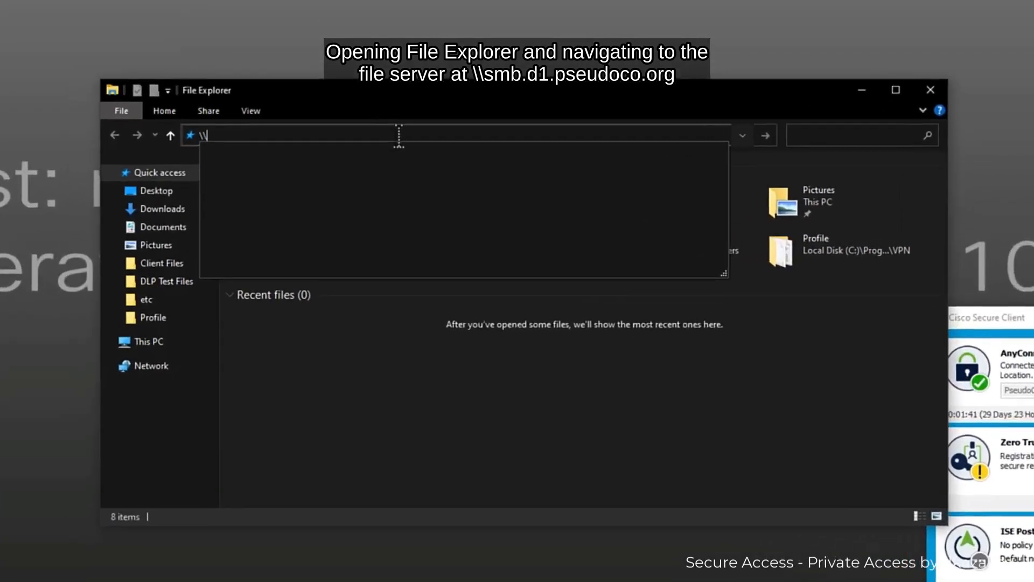
pyautogui.write('smb')
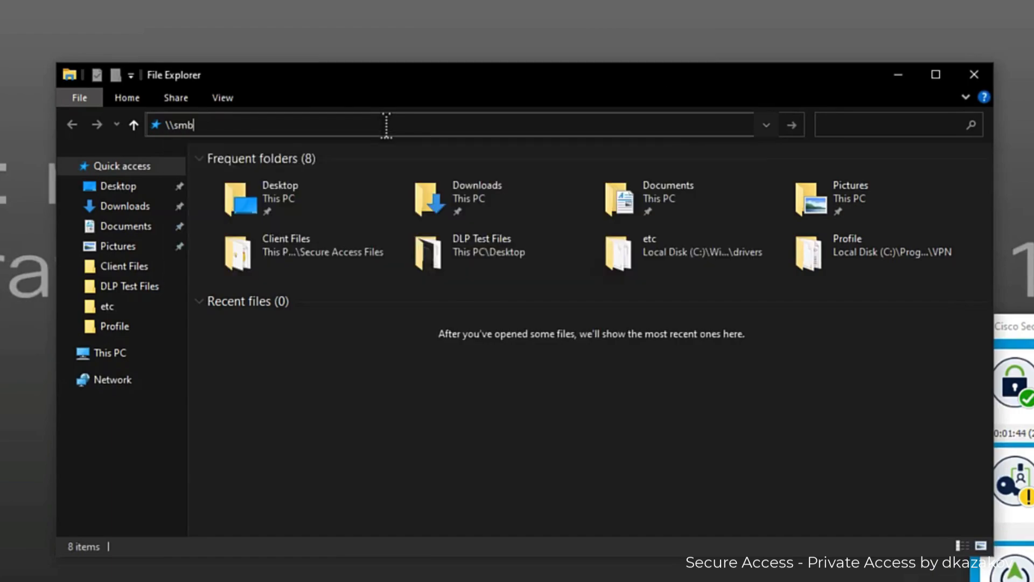
pyautogui.write('.d1.pseud')
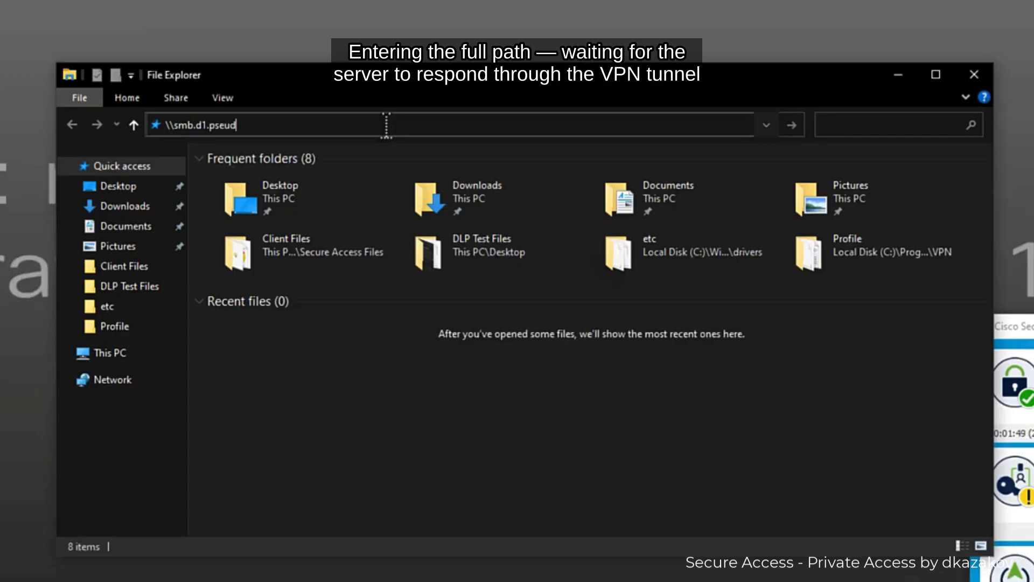
pyautogui.write('oco.org')
pyautogui.press('Return')
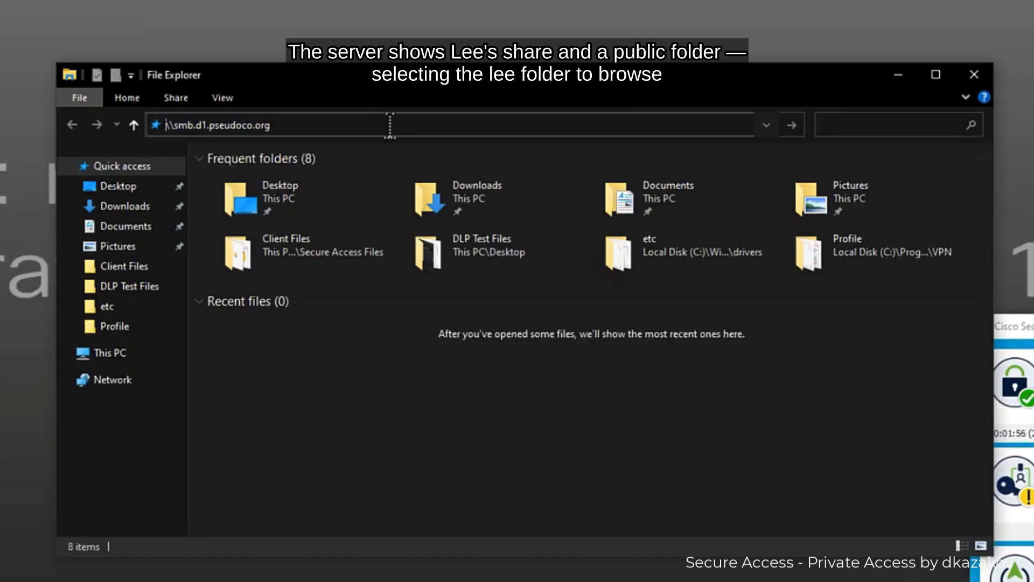
pyautogui.press('Return')
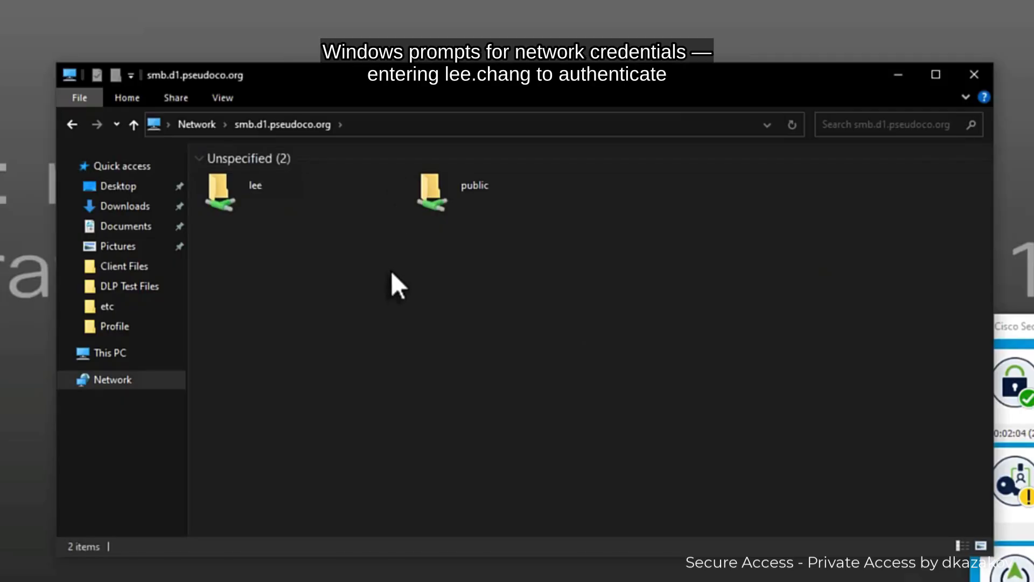
# - Open the user's personal share, entering the network username and password in Windows Security
pyautogui.doubleClick(240, 189)
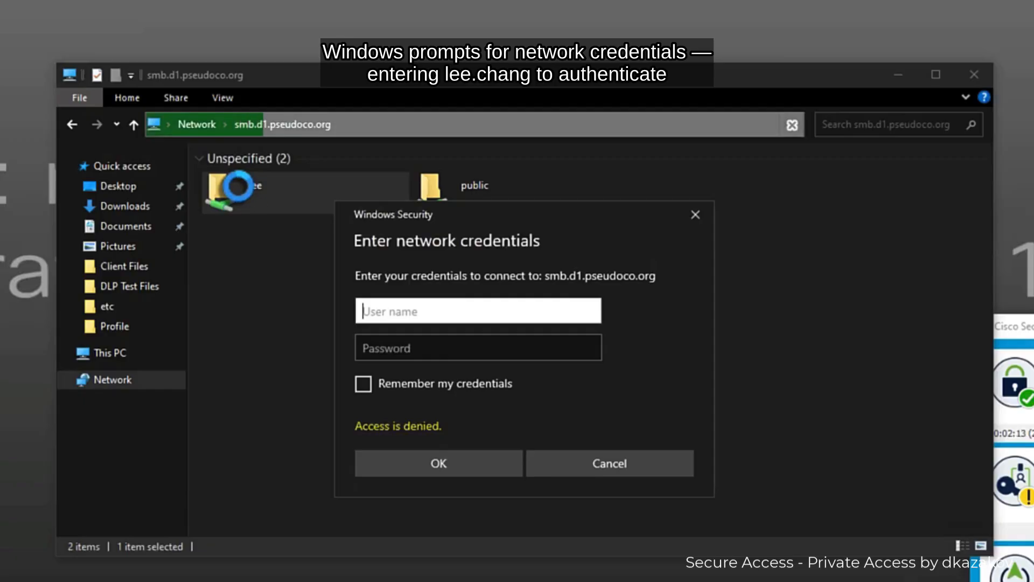
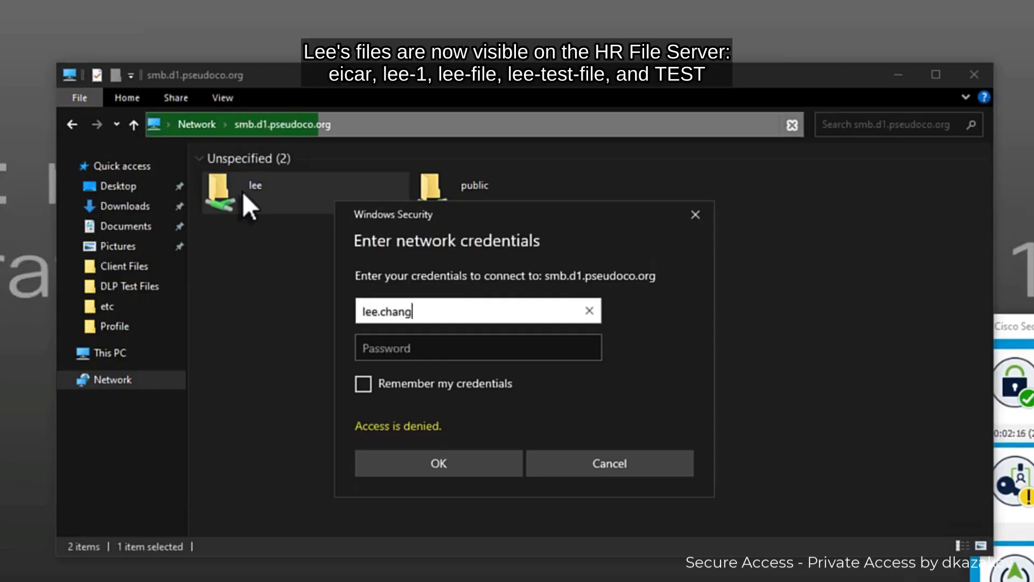
pyautogui.press('Tab')
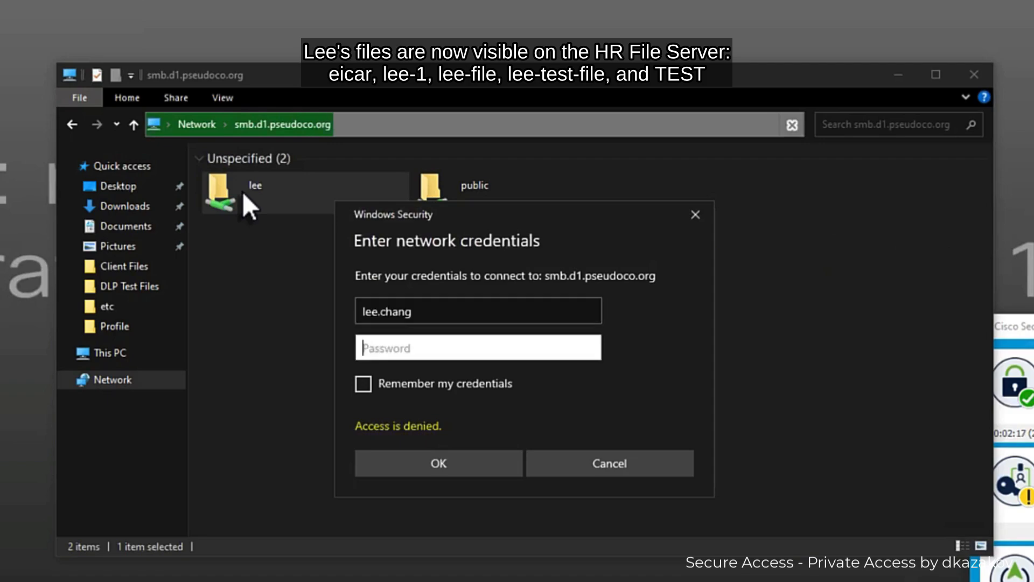
pyautogui.write('•••••••••••')
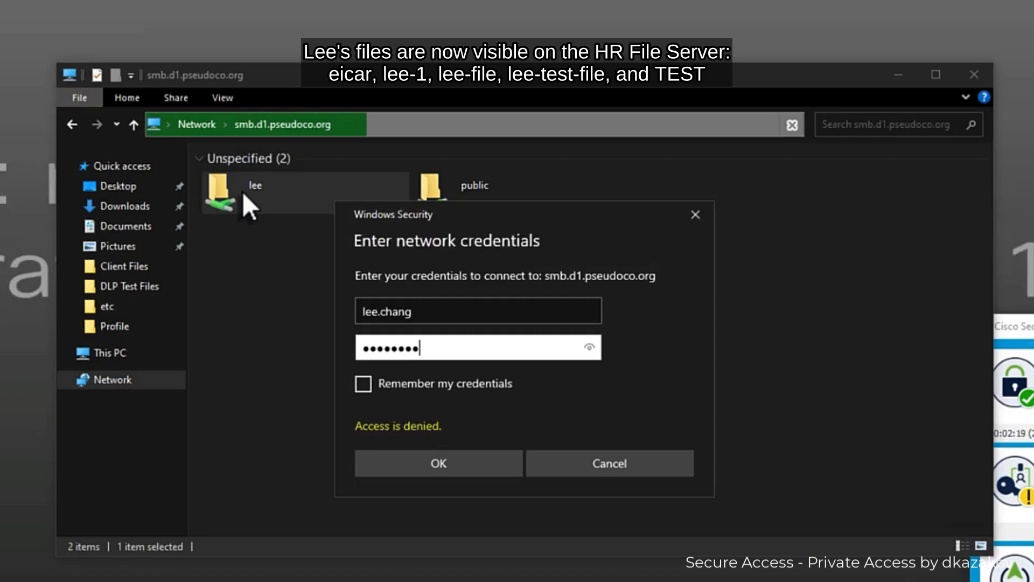
pyautogui.press('Return')
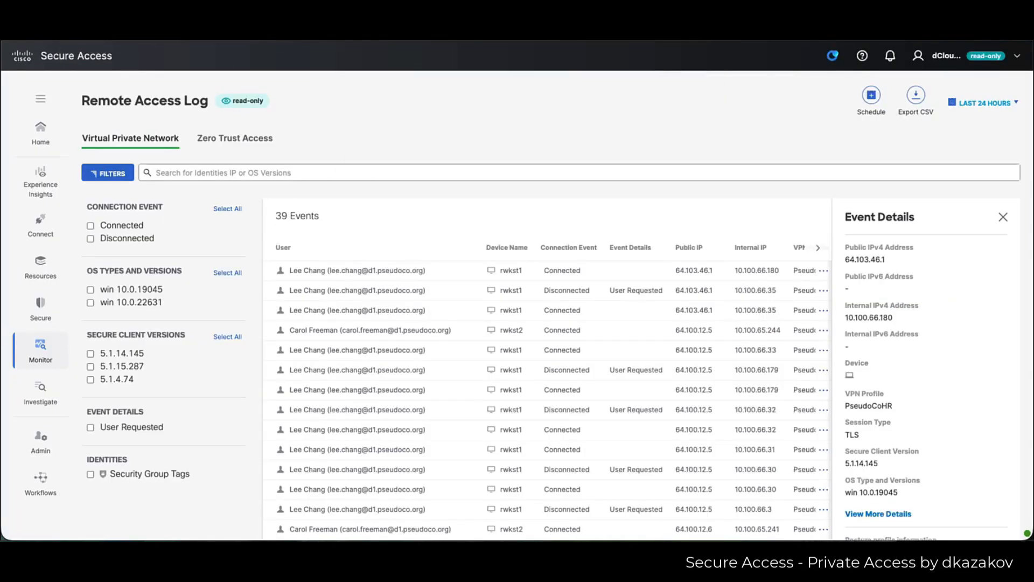
# - Show File Server resource details: 2099 requests, 1828 blocked, address smb.d1.pseudoco.org, group HR Apps
pyautogui.click(41, 270)
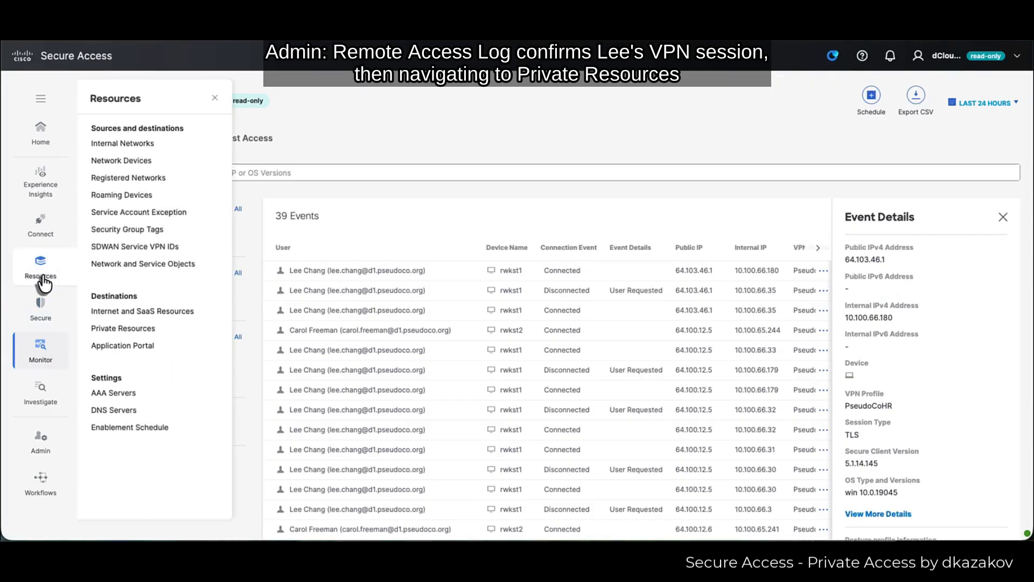
pyautogui.click(147, 331)
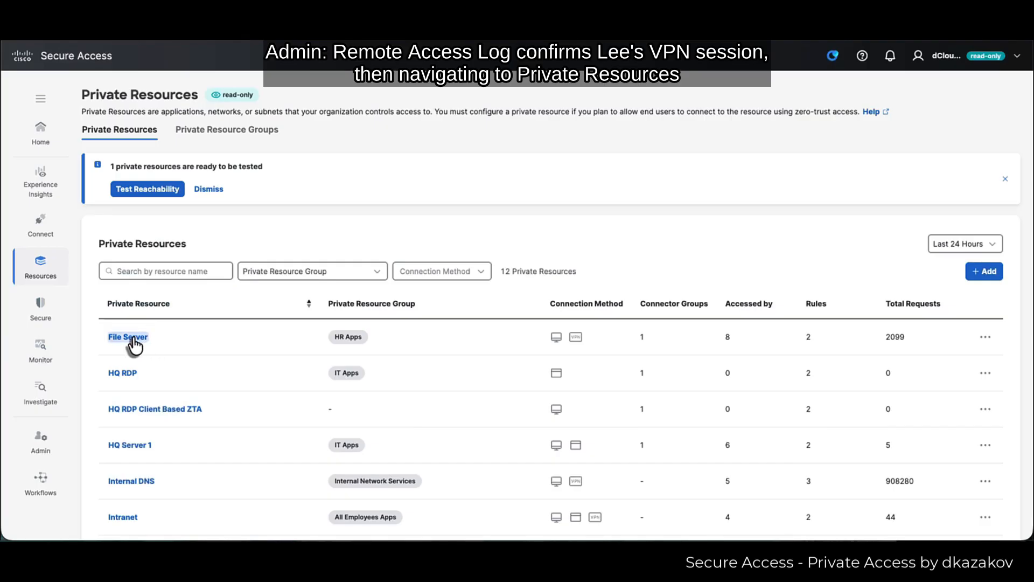
pyautogui.click(132, 338)
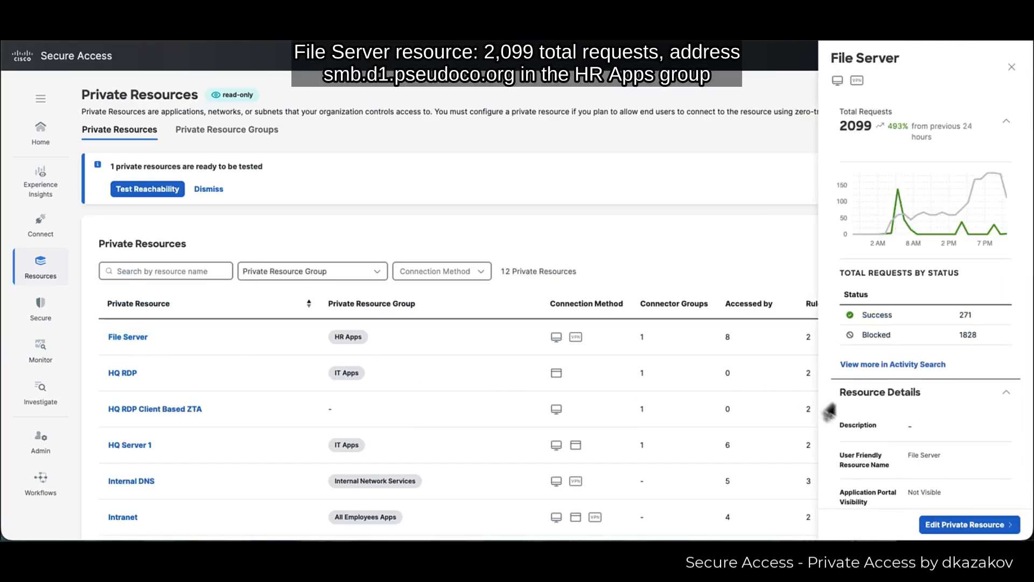
pyautogui.scroll(-5, 968, 399)
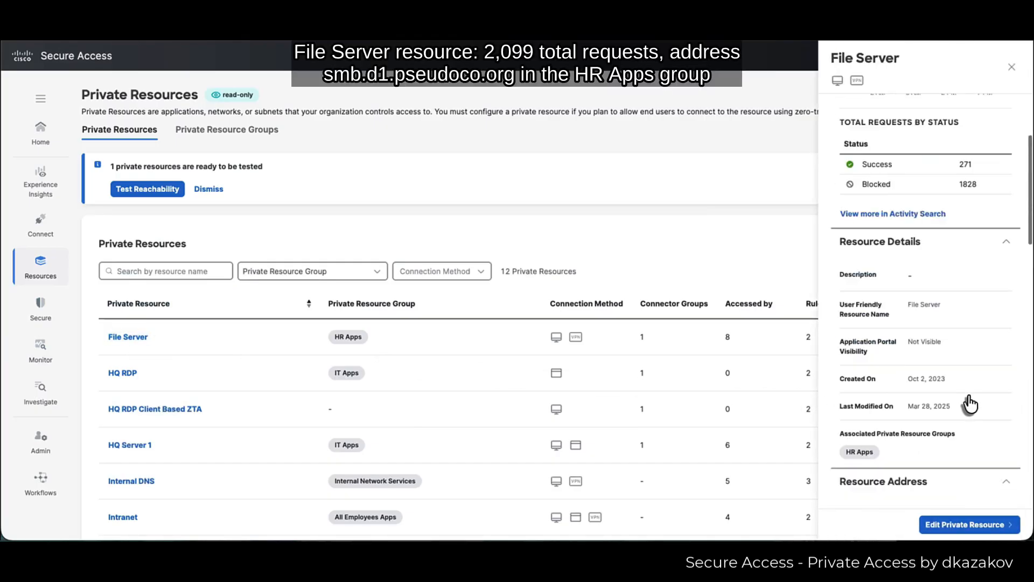
pyautogui.scroll(-1, 968, 398)
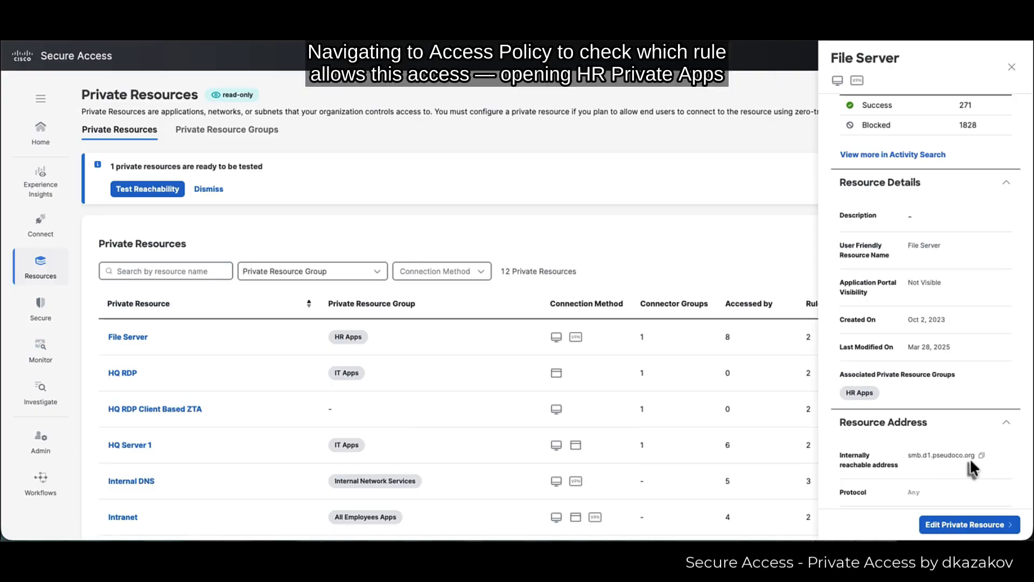
# - Open rule 24, HR Private Apps, and expand its File Server destination and Finance and HR sources
pyautogui.click(39, 323)
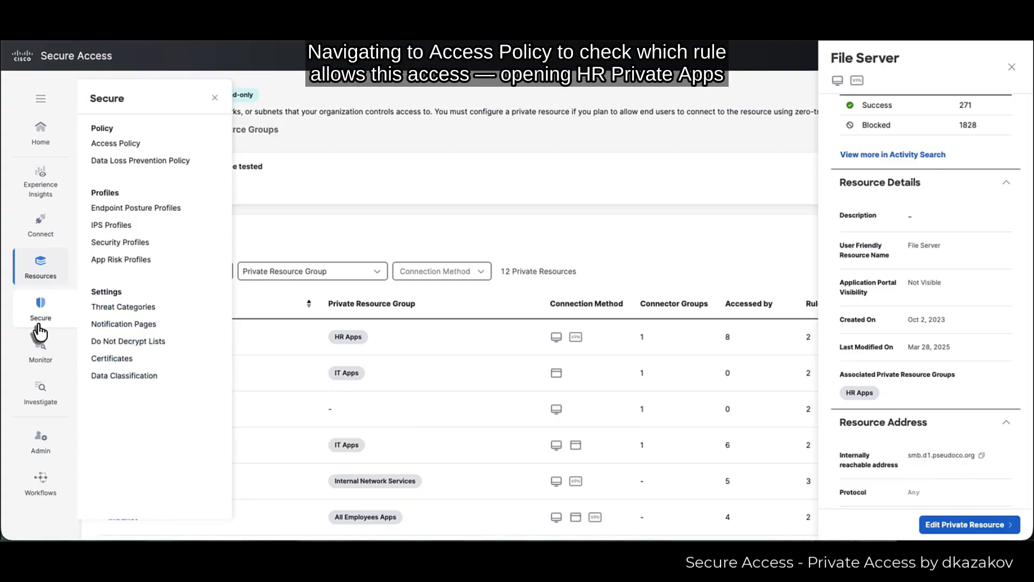
pyautogui.click(145, 144)
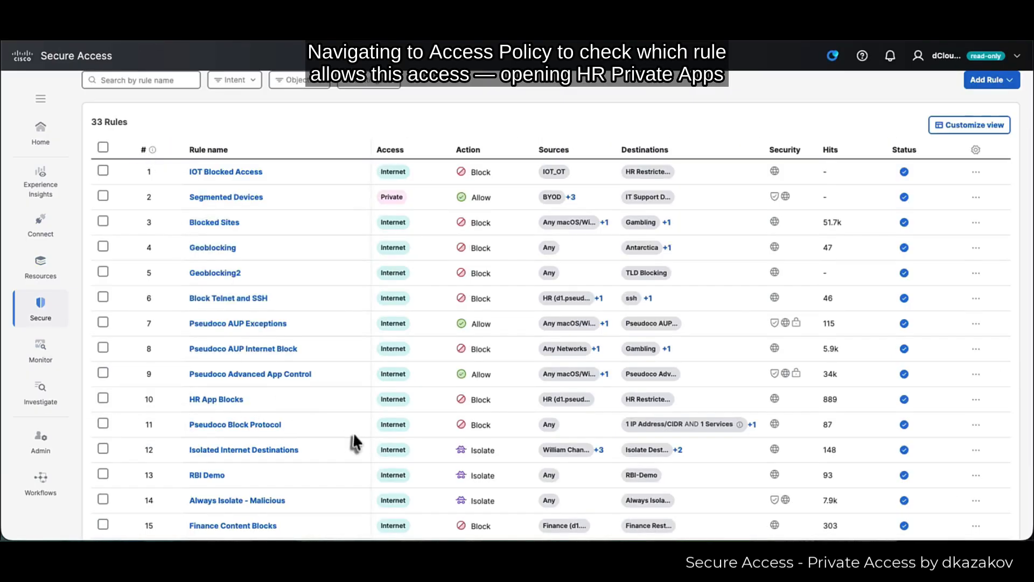
pyautogui.scroll(-2, 354, 432)
pyautogui.scroll(-5, 354, 432)
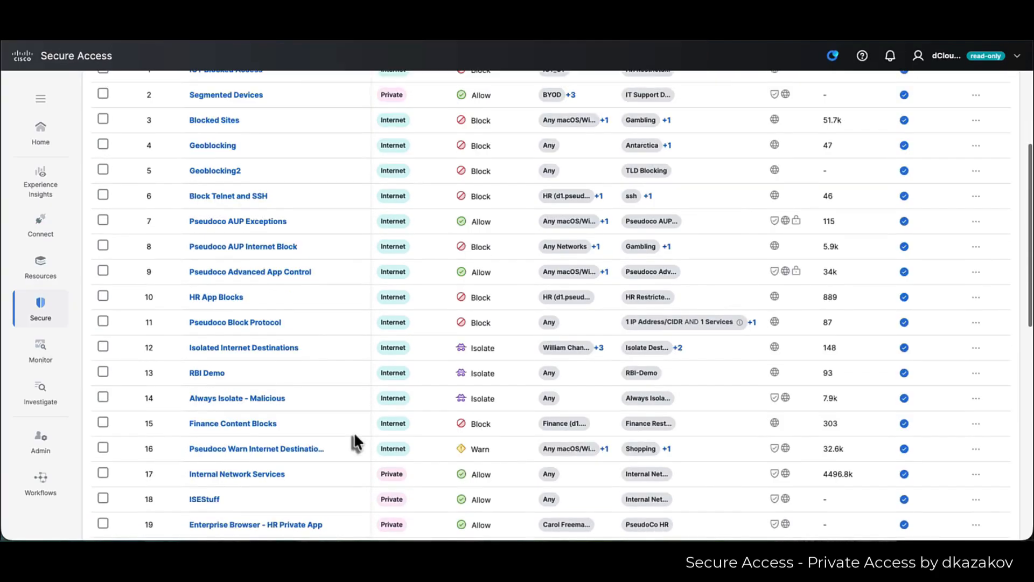
pyautogui.scroll(-1, 351, 434)
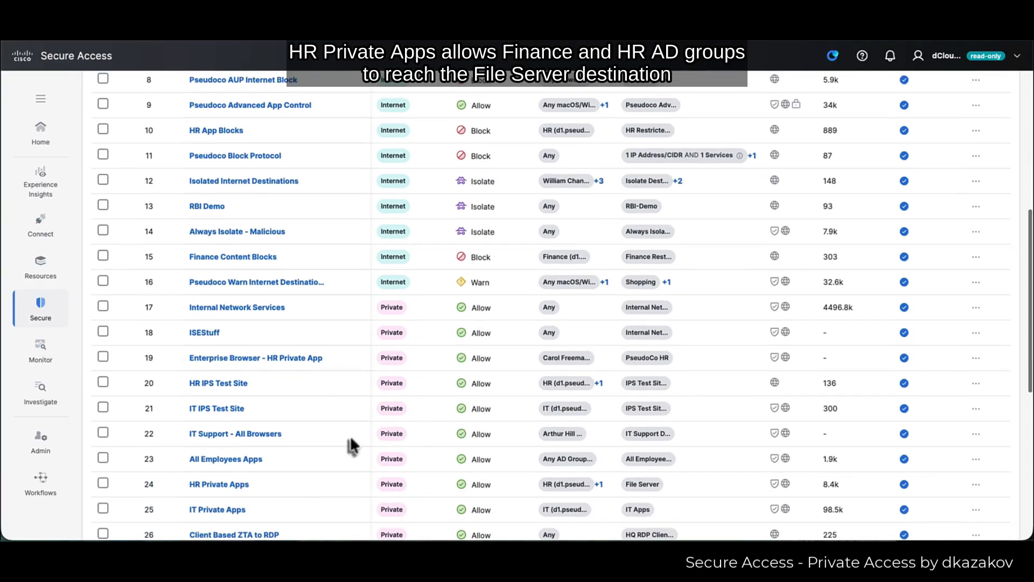
pyautogui.click(239, 487)
pyautogui.click(869, 369)
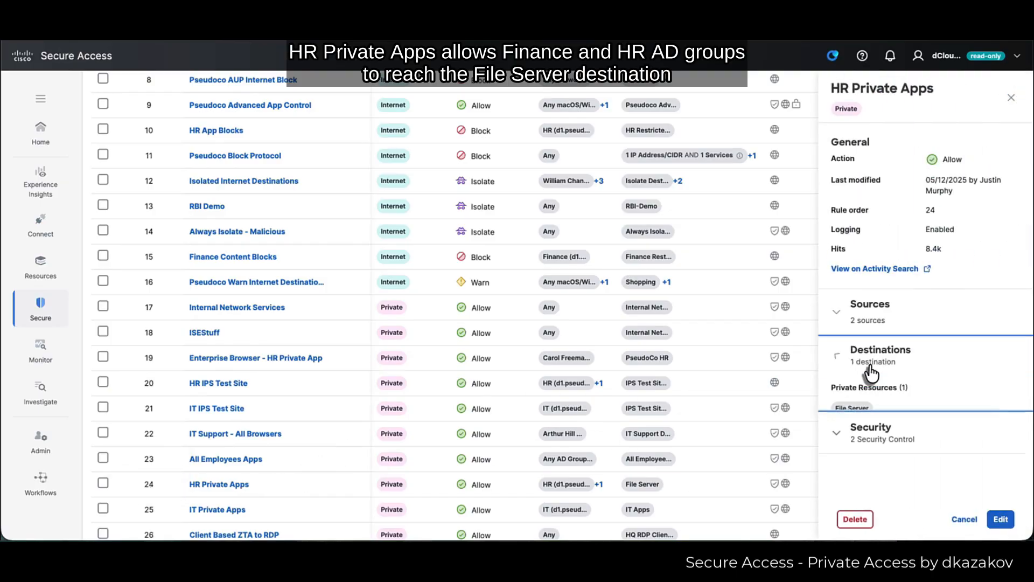
pyautogui.moveTo(850, 412)
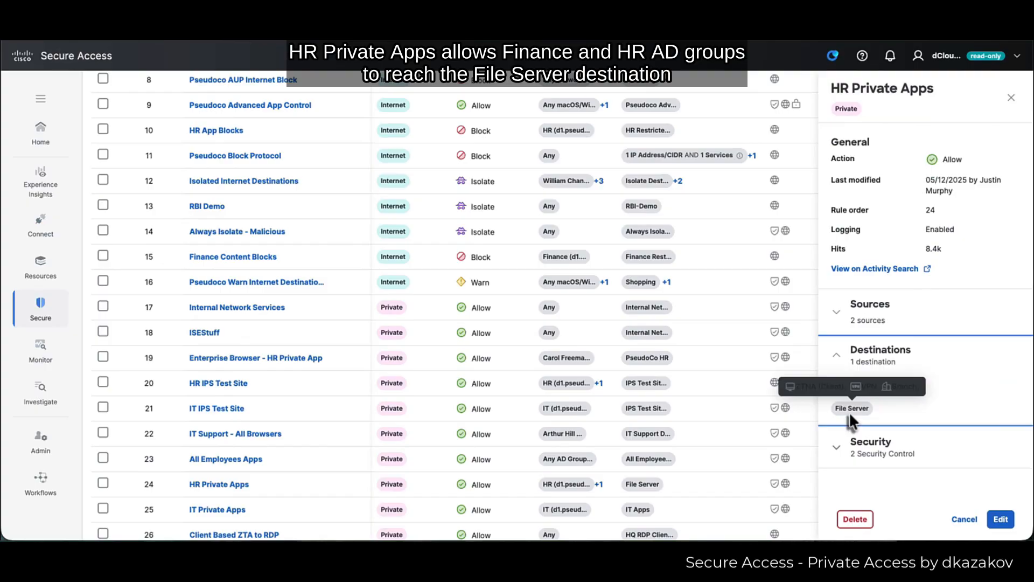
pyautogui.click(860, 323)
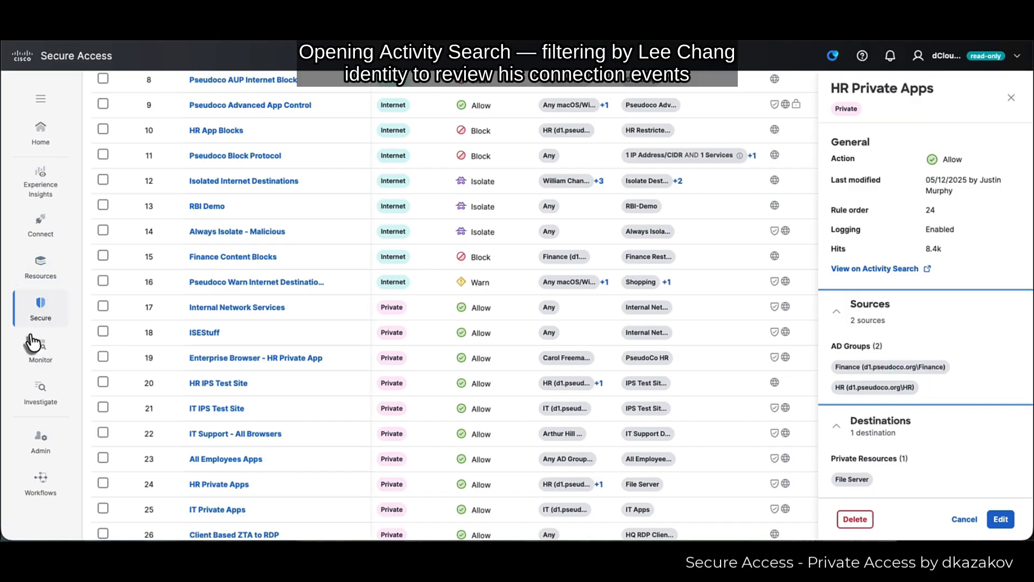
# - Open Monitor > Activity Search and scroll the results table to the right
pyautogui.moveTo(45, 353)
pyautogui.click(131, 163)
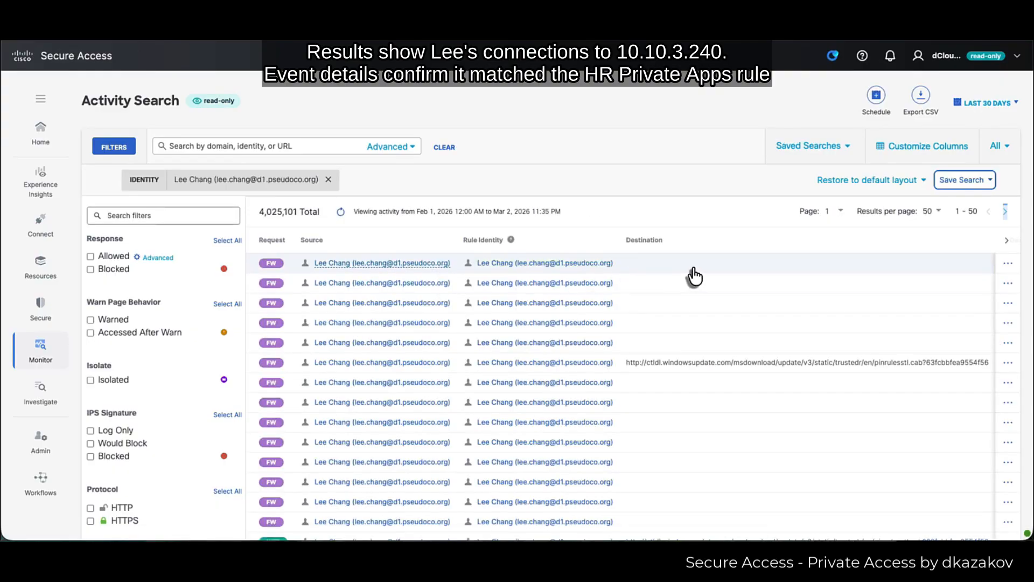
pyautogui.hscroll(5, 694, 276)
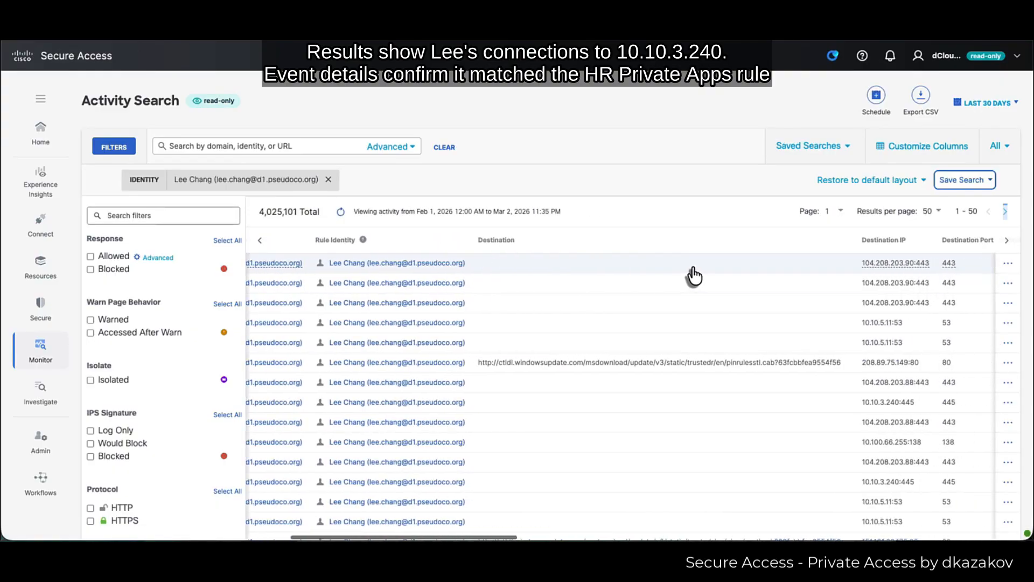
pyautogui.moveTo(694, 272)
pyautogui.hscroll(8, 693, 264)
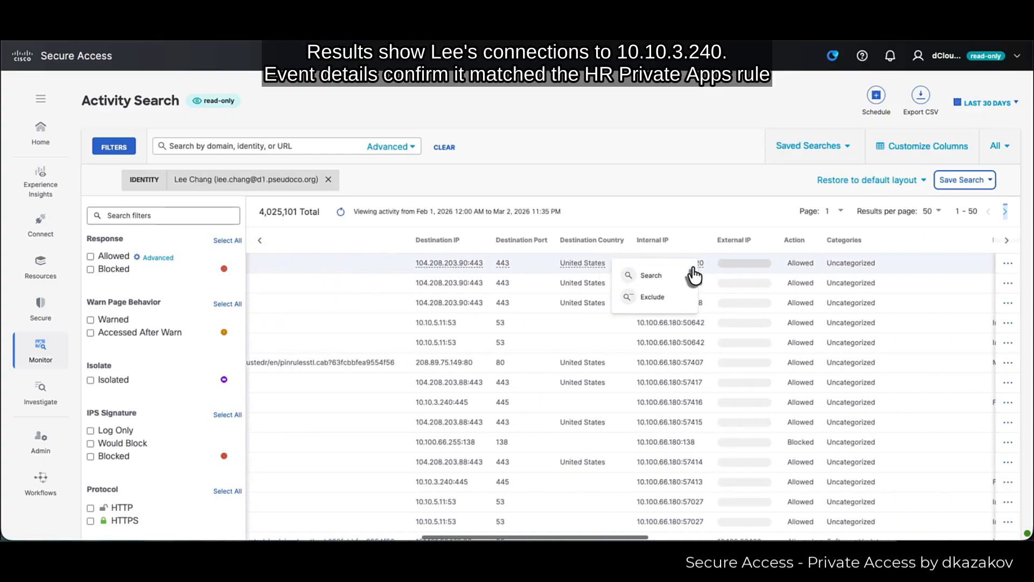
pyautogui.hscroll(3, 693, 273)
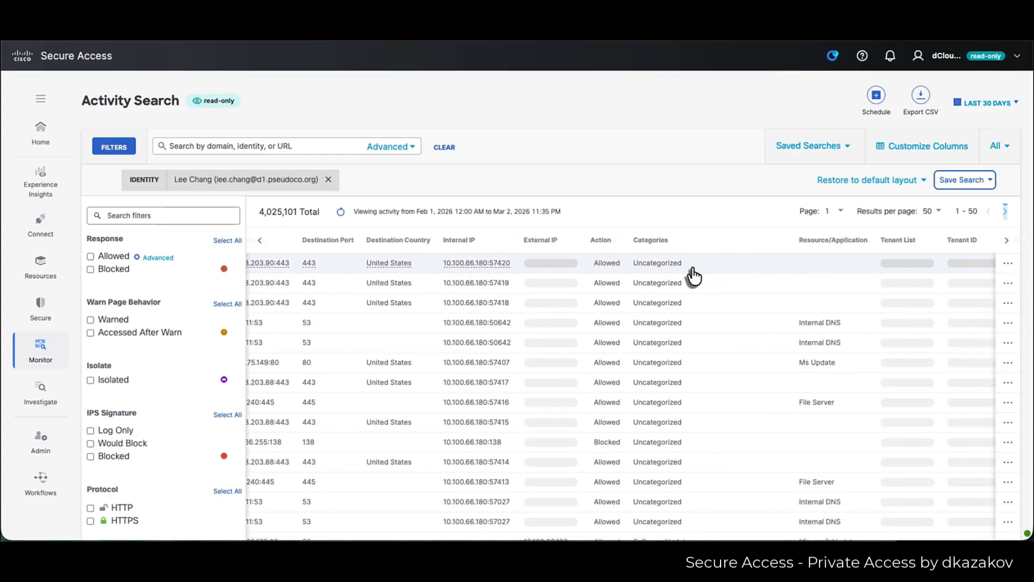
# - Inspect the allowed 10.10.3.240 port 445 connection's Event Details
pyautogui.click(733, 482)
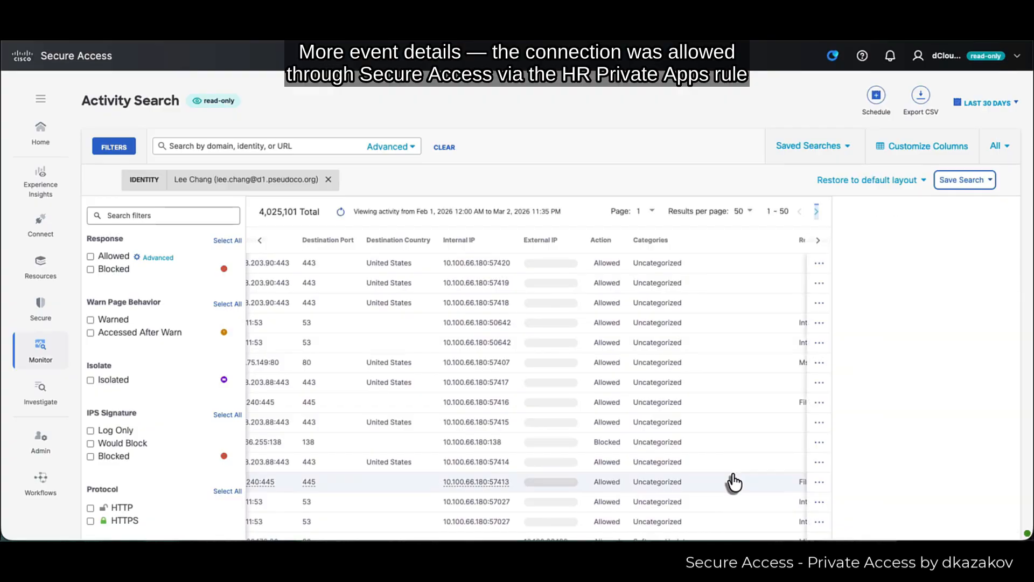
pyautogui.scroll(-3, 929, 383)
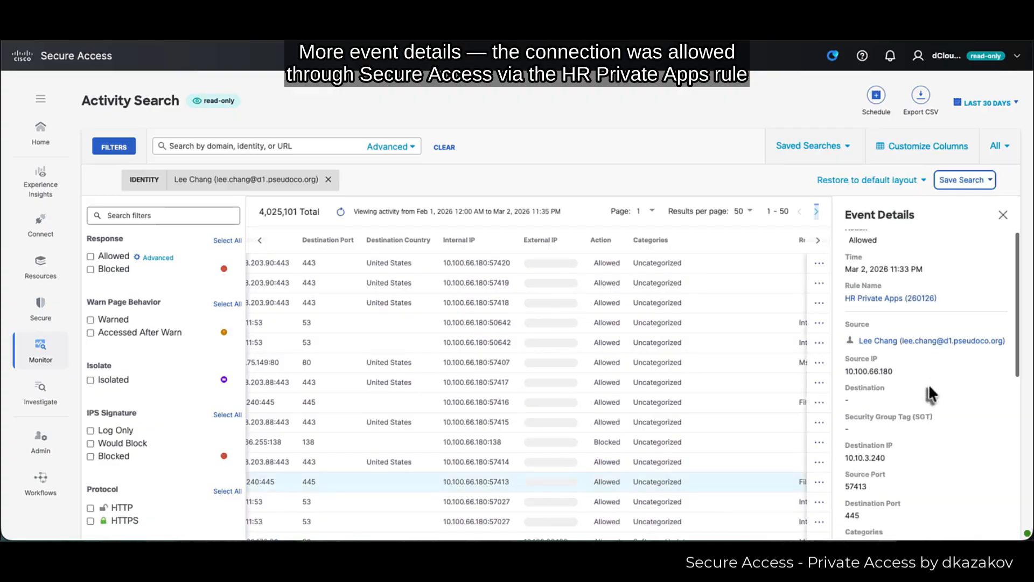
pyautogui.scroll(-5, 928, 383)
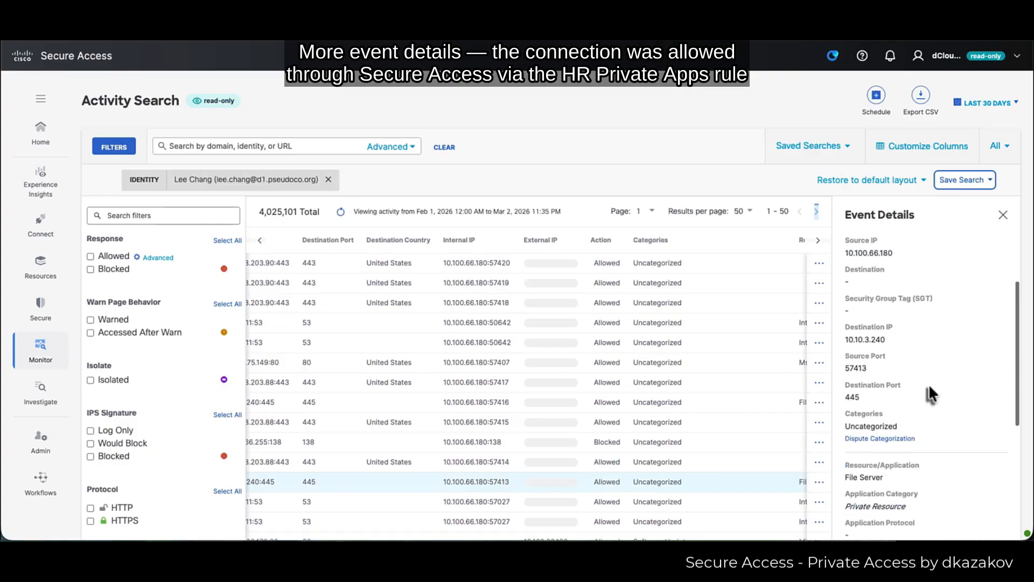
pyautogui.scroll(-4, 929, 409)
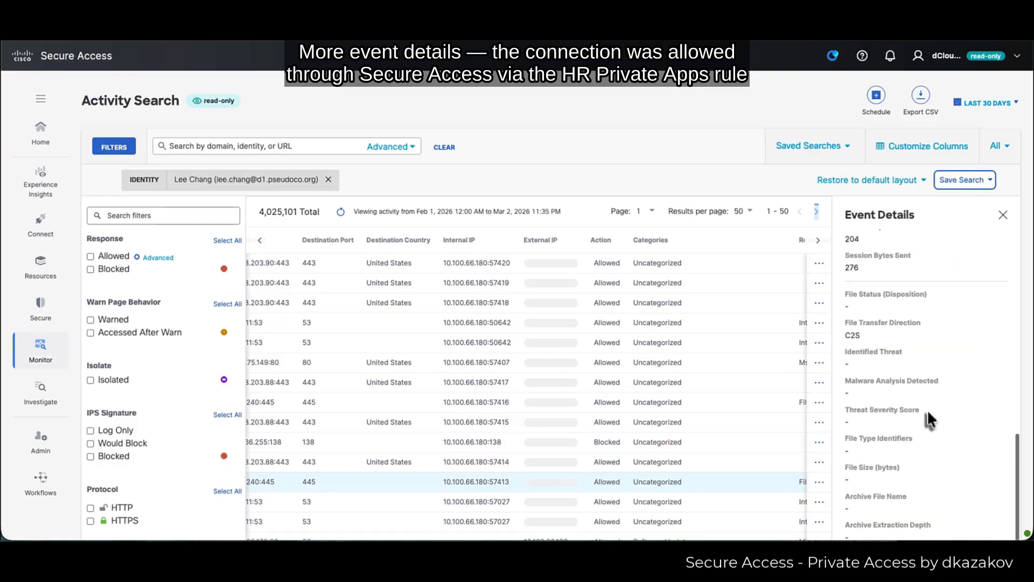
pyautogui.scroll(7, 926, 409)
pyautogui.scroll(2, 926, 417)
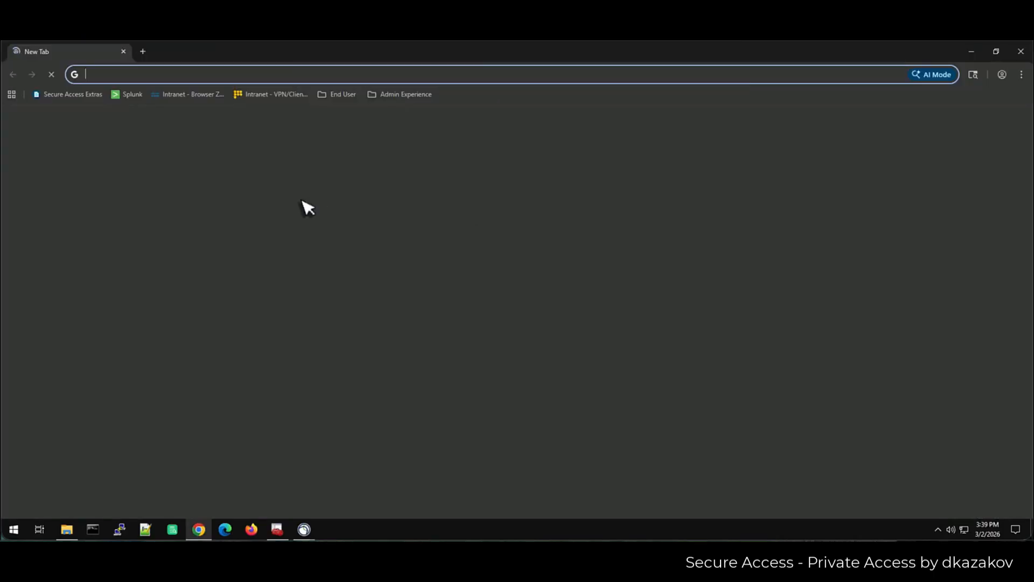
# - Load the Splunk site from the Chrome bookmarks bar
pyautogui.click(130, 96)
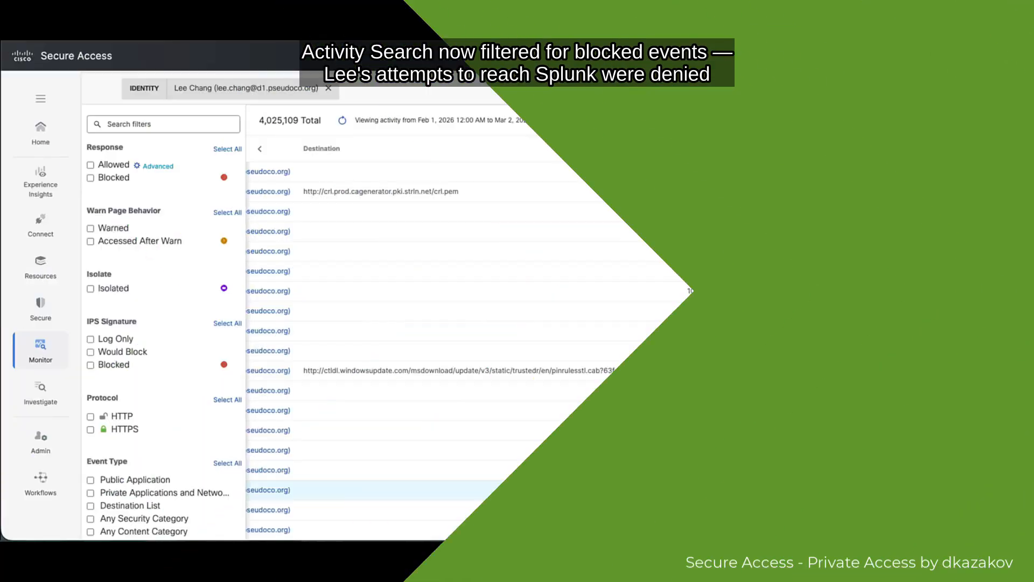
# - Filter to blocked events and read the 10.100.66.1 port 80 event's protocol and bytes sent
pyautogui.click(108, 178)
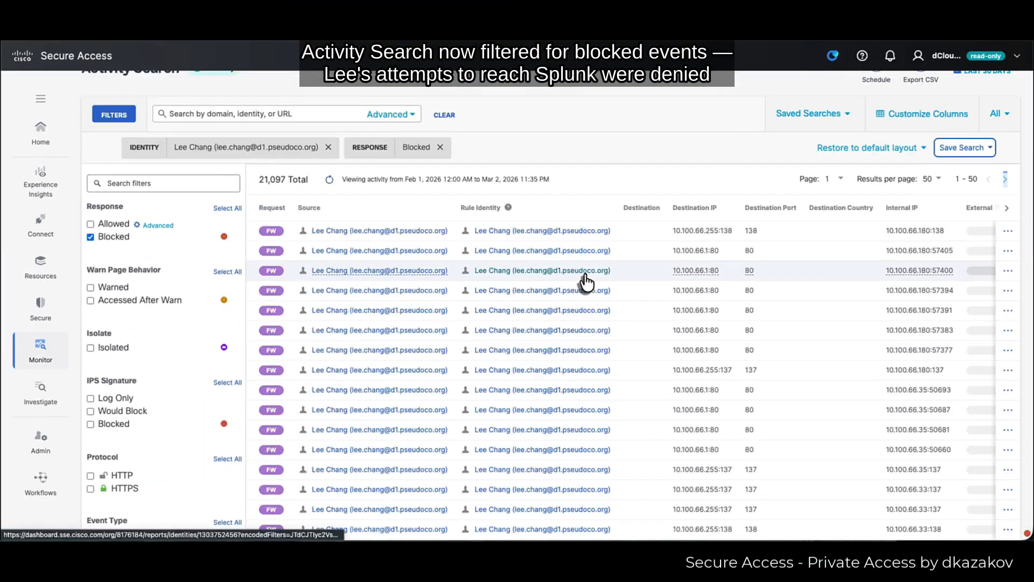
pyautogui.click(831, 254)
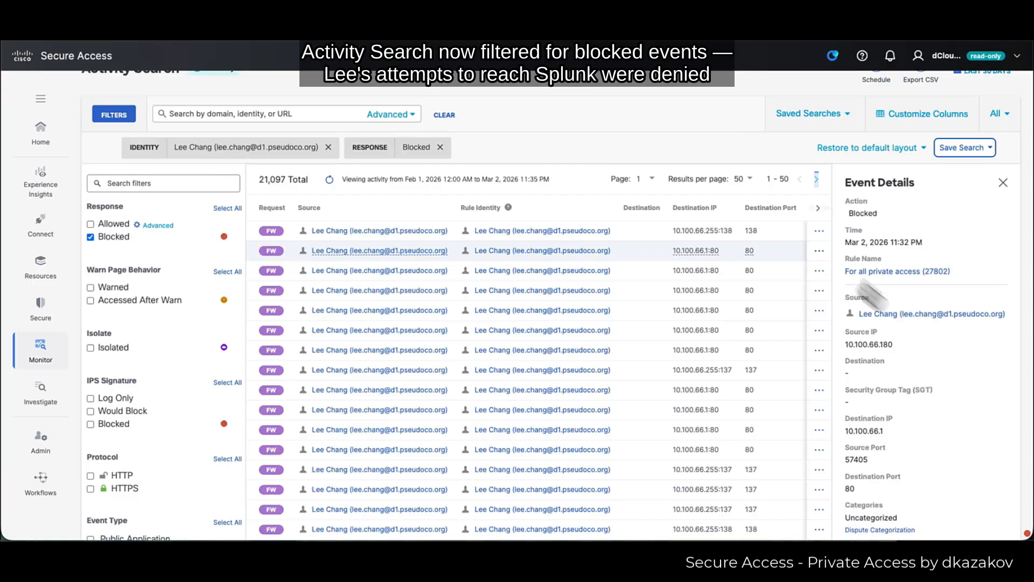
pyautogui.scroll(-1, 916, 322)
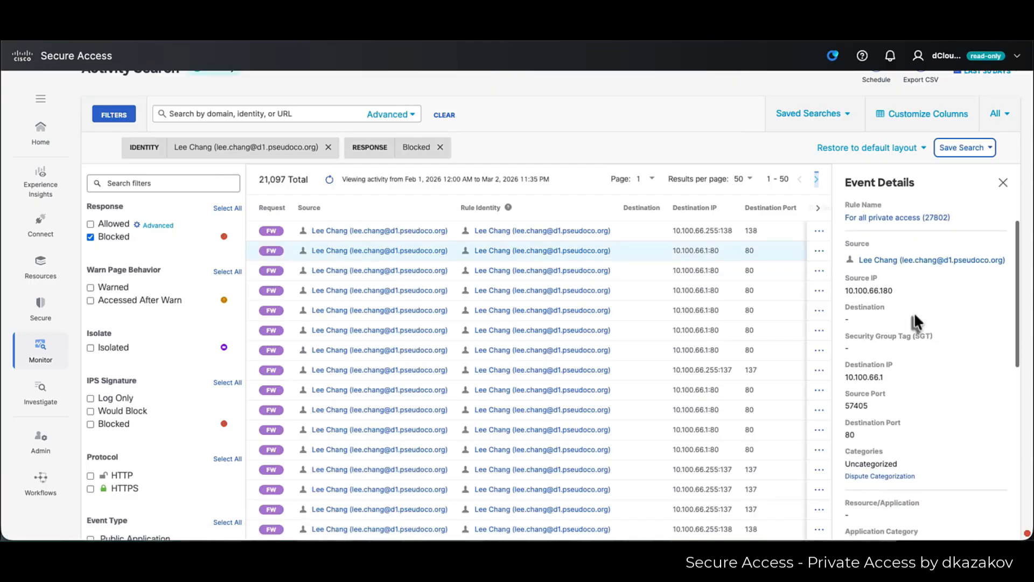
pyautogui.scroll(-4, 913, 312)
pyautogui.scroll(-2, 912, 312)
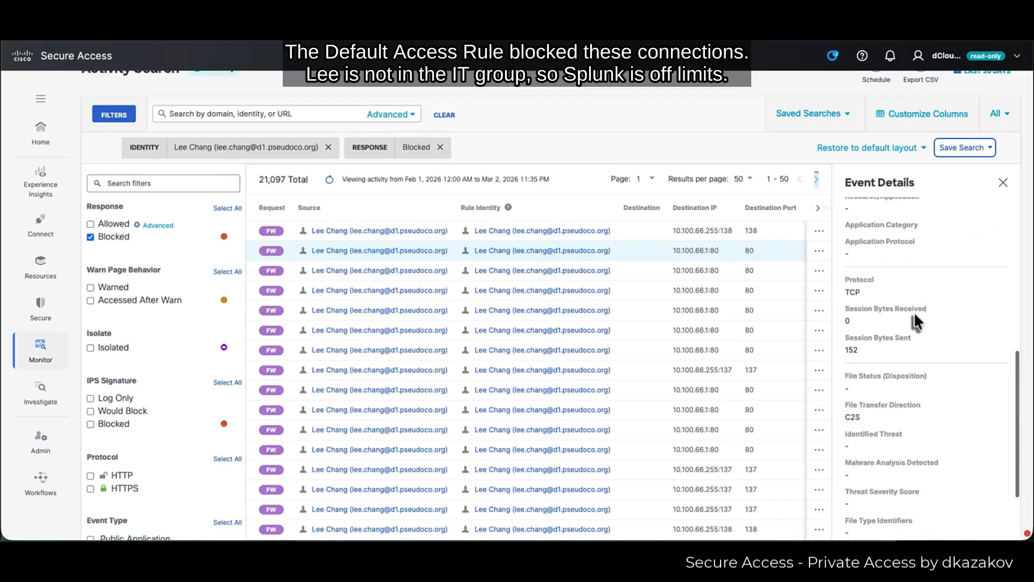
pyautogui.hscroll(2, 688, 293)
pyautogui.scroll(1, 688, 294)
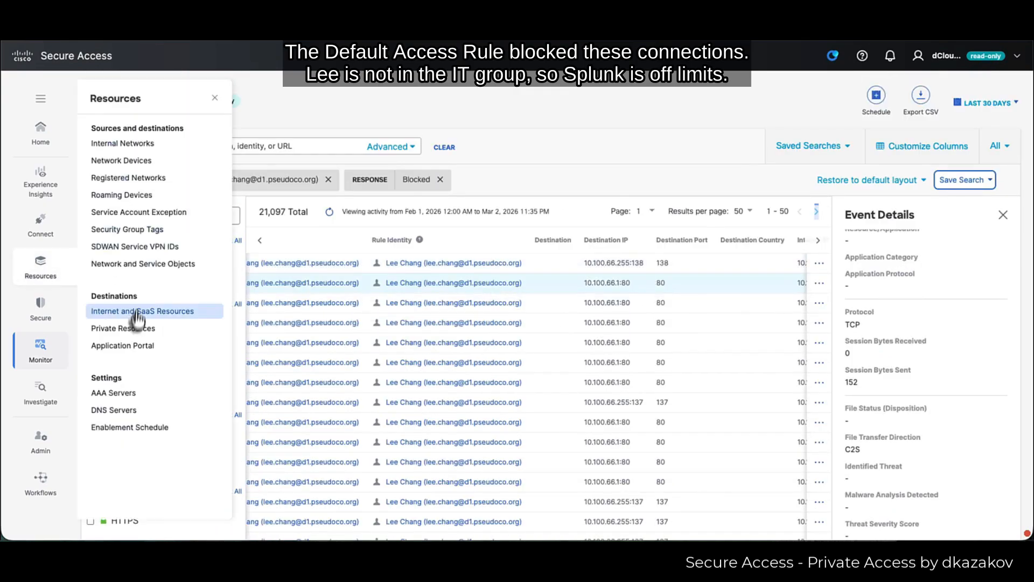
# - Open Resources > Private Resources and go to the second page
pyautogui.click(135, 325)
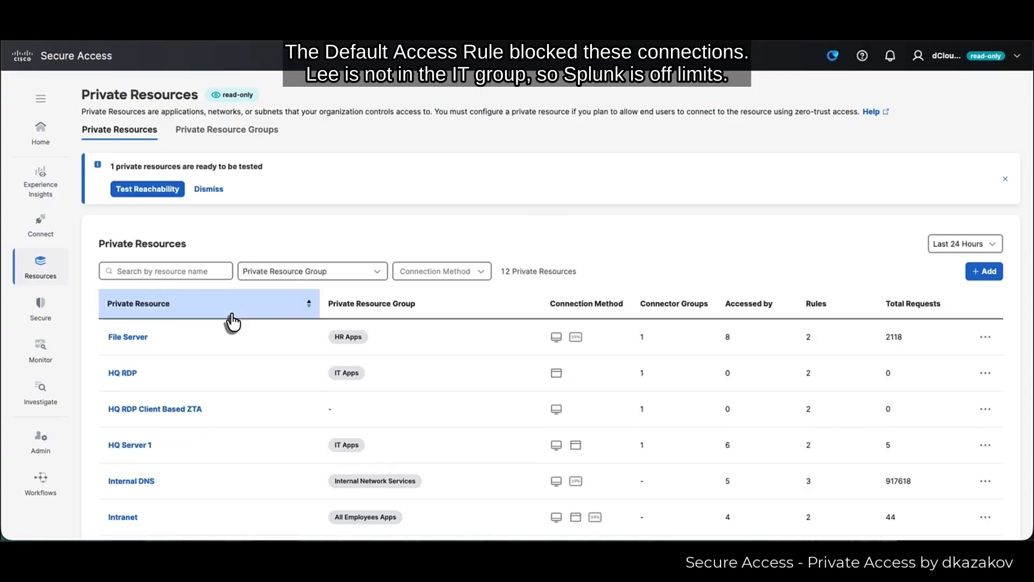
pyautogui.scroll(-4, 273, 372)
pyautogui.click(975, 469)
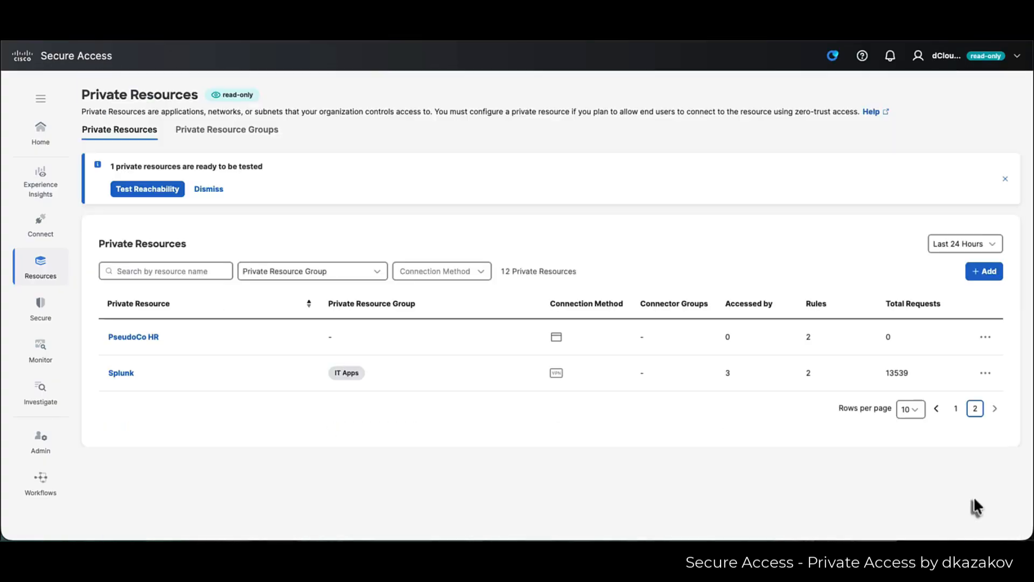
# - Open the Splunk resource's details down to its request totals and Accessed by list
pyautogui.click(121, 373)
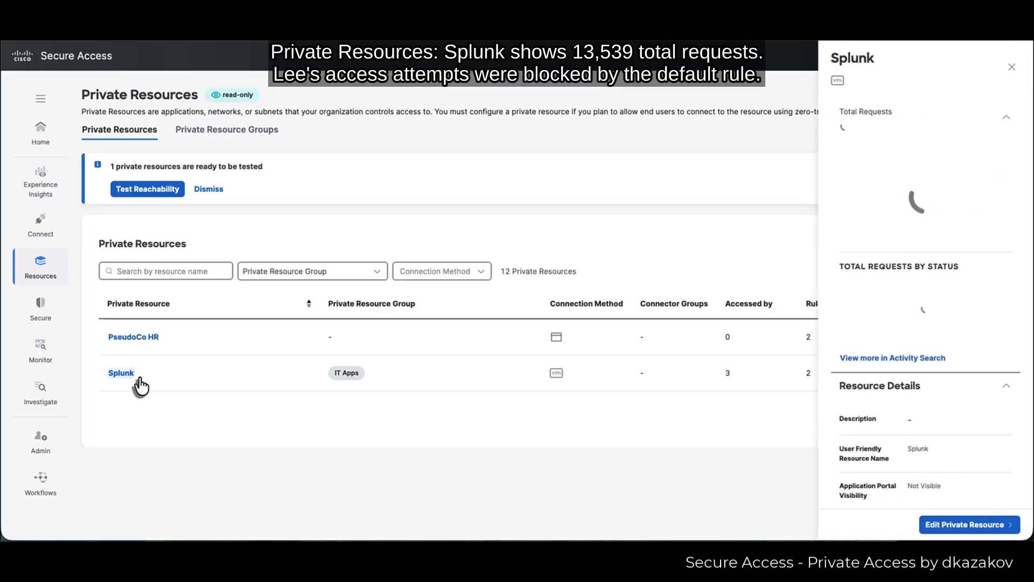
pyautogui.scroll(-5, 948, 431)
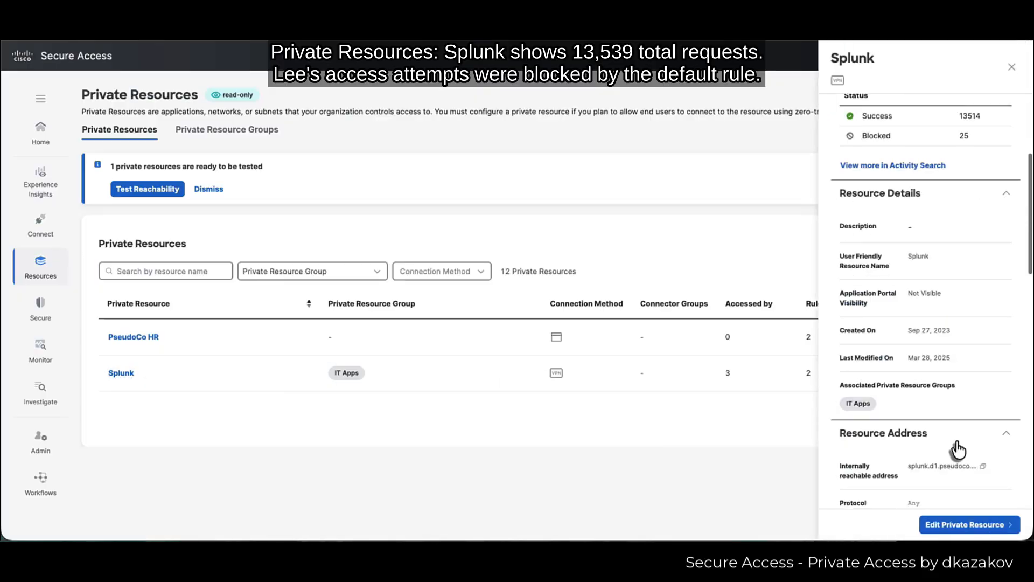
pyautogui.scroll(-2, 955, 439)
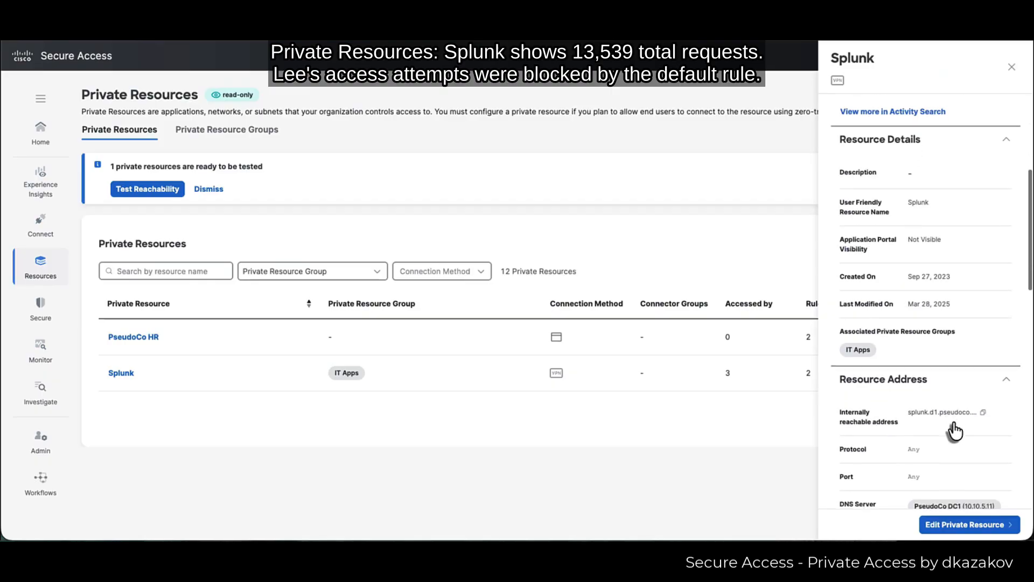
pyautogui.scroll(-3, 936, 413)
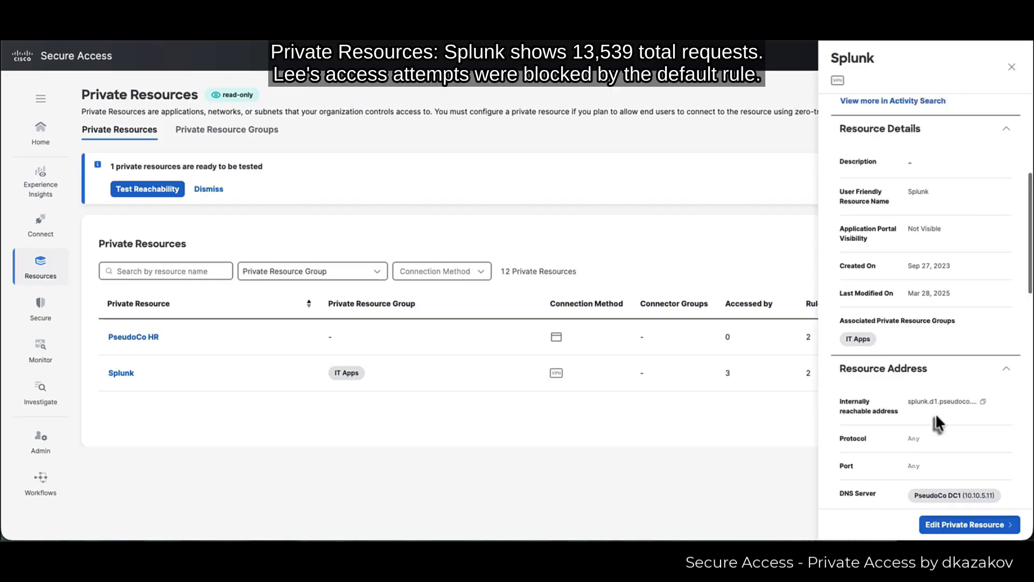
pyautogui.scroll(-8, 955, 370)
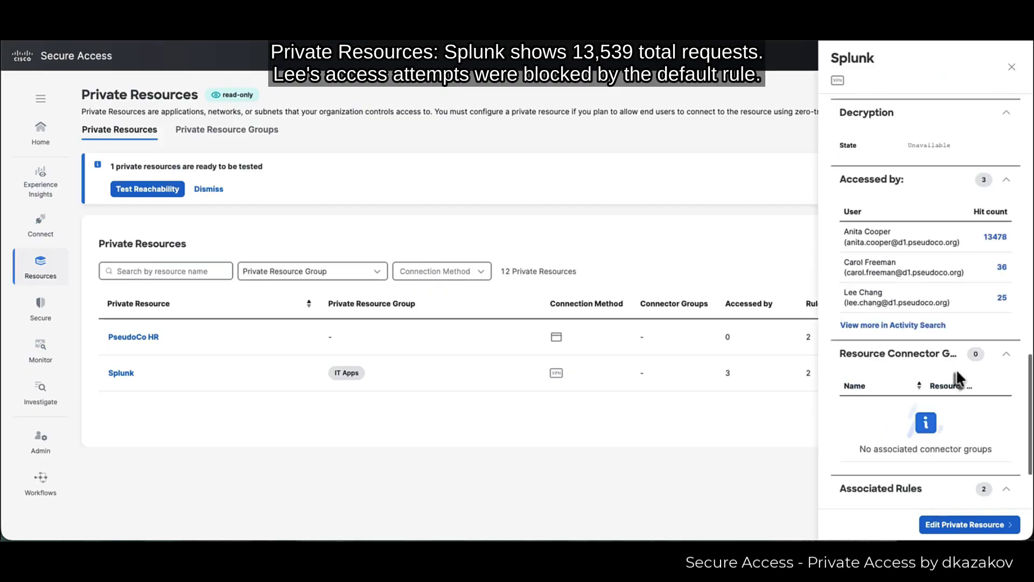
pyautogui.scroll(-2, 955, 367)
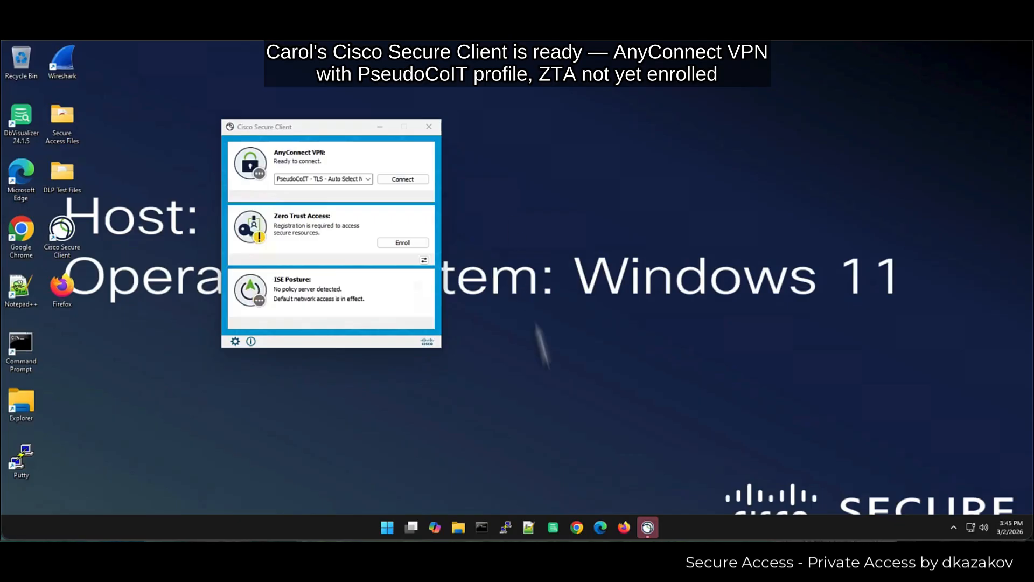
# - Start the Secure Client VPN connection using the PseudoCoIT profile
pyautogui.moveTo(649, 533)
pyautogui.click(399, 284)
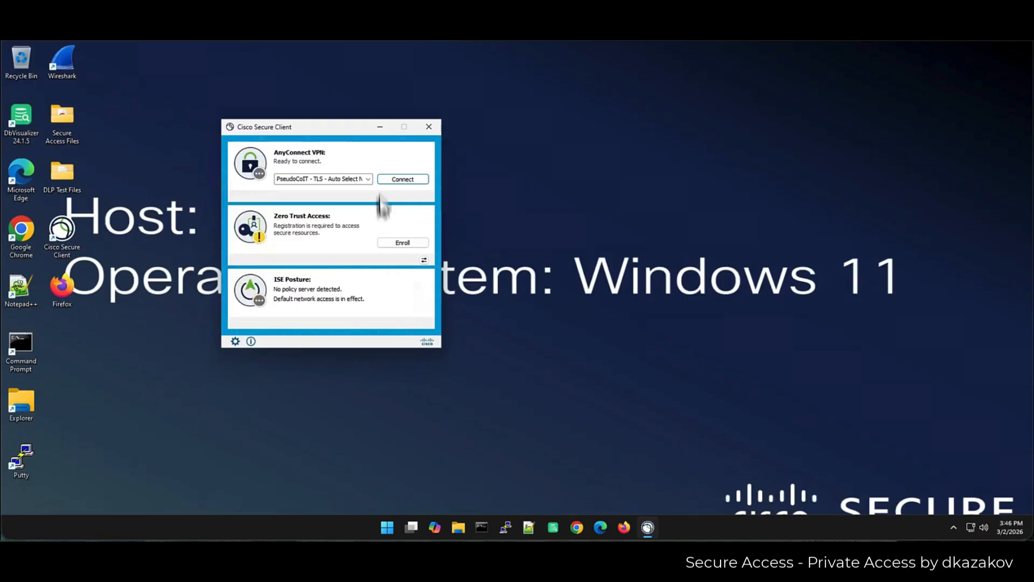
pyautogui.click(408, 179)
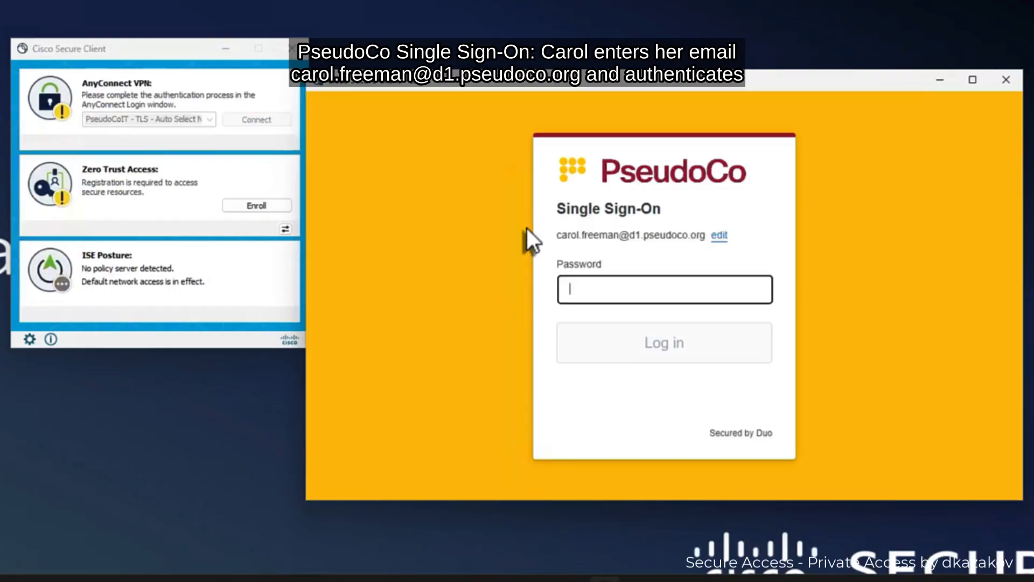
# - Sign in to PseudoCo SSO with the account password and accept the login banner
pyautogui.write('*****')
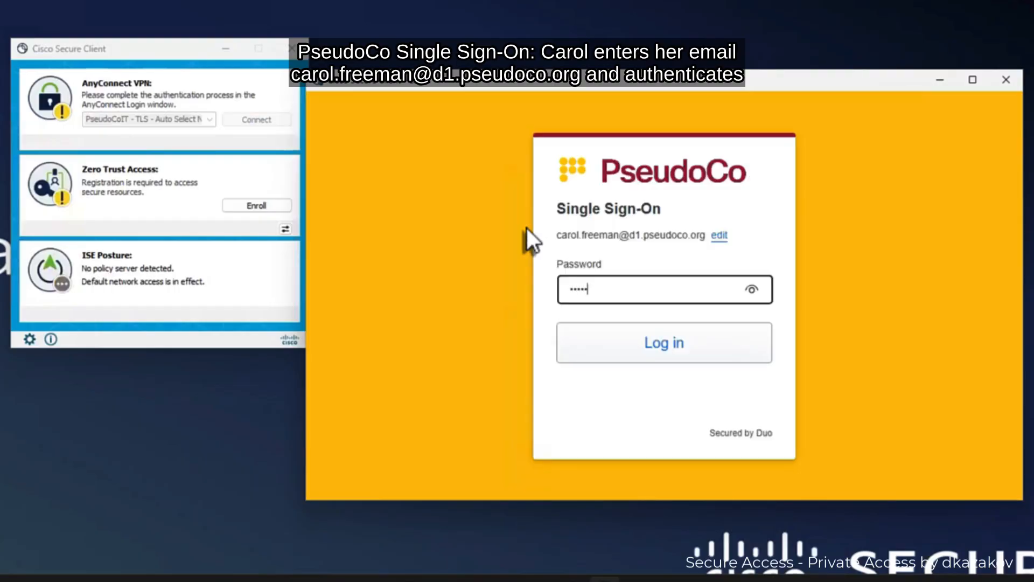
pyautogui.press('BackSpace')
pyautogui.press('BackSpace')
pyautogui.press('BackSpace')
pyautogui.press('BackSpace')
pyautogui.press('BackSpace')
pyautogui.write('****')
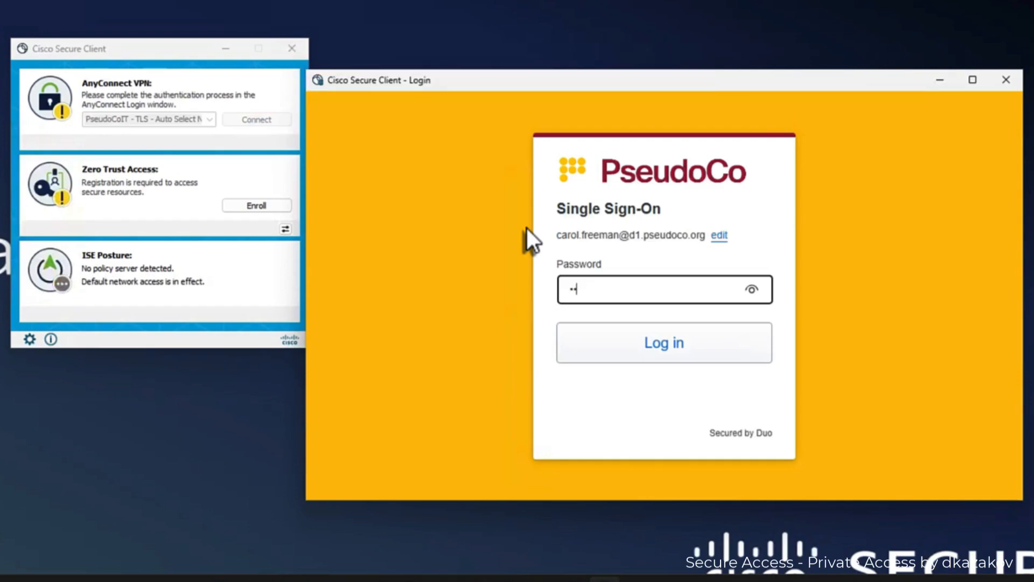
pyautogui.write('******')
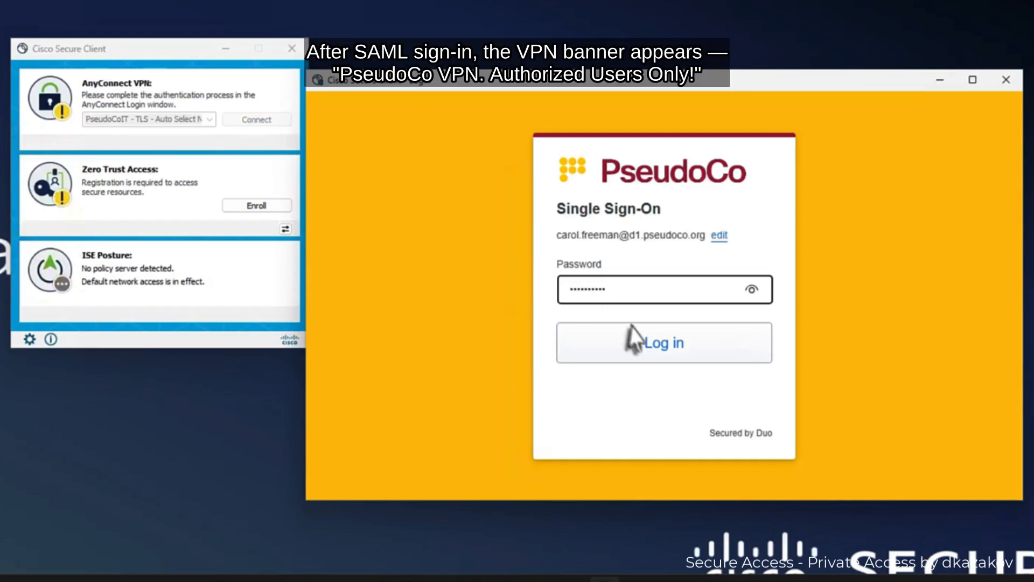
pyautogui.click(657, 345)
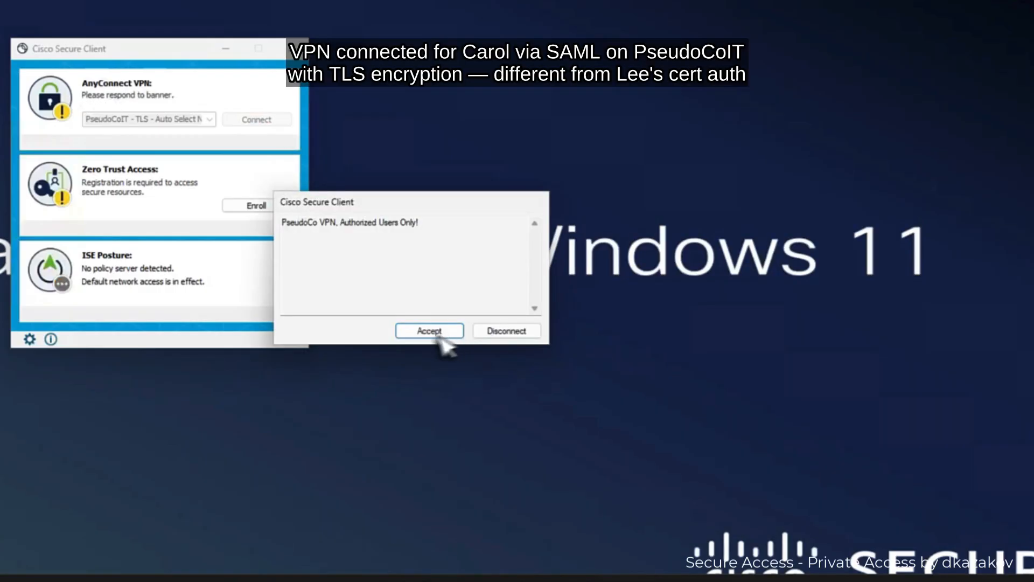
pyautogui.click(417, 333)
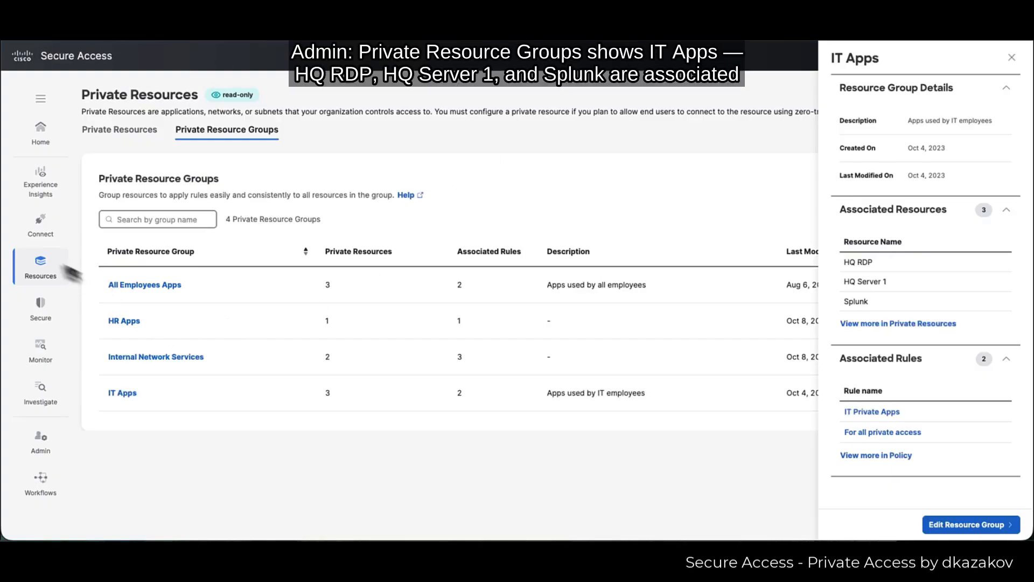
# - Go to Connect > End User Connectivity, Virtual Private Network tab
pyautogui.click(40, 224)
pyautogui.click(135, 188)
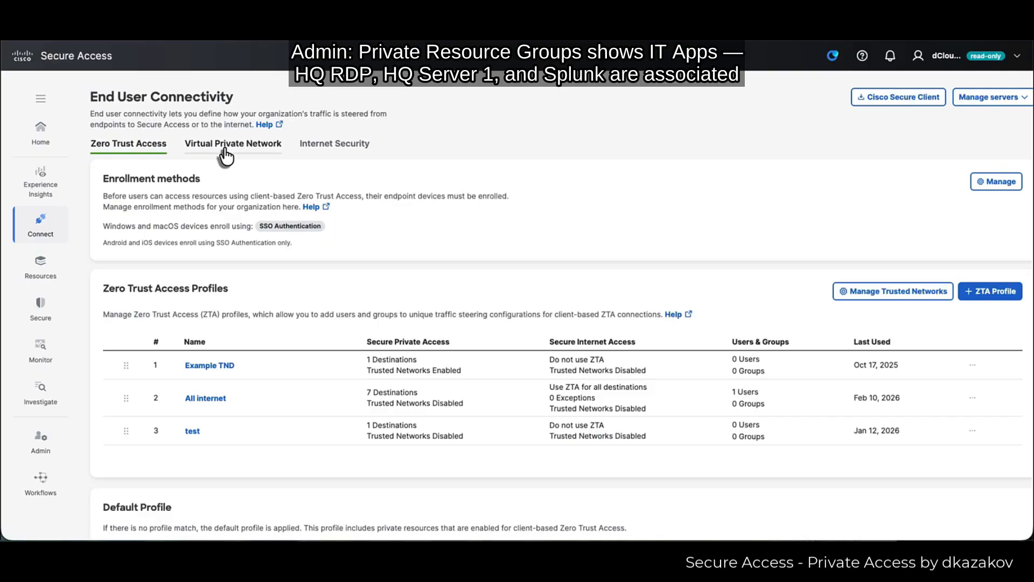
pyautogui.click(225, 152)
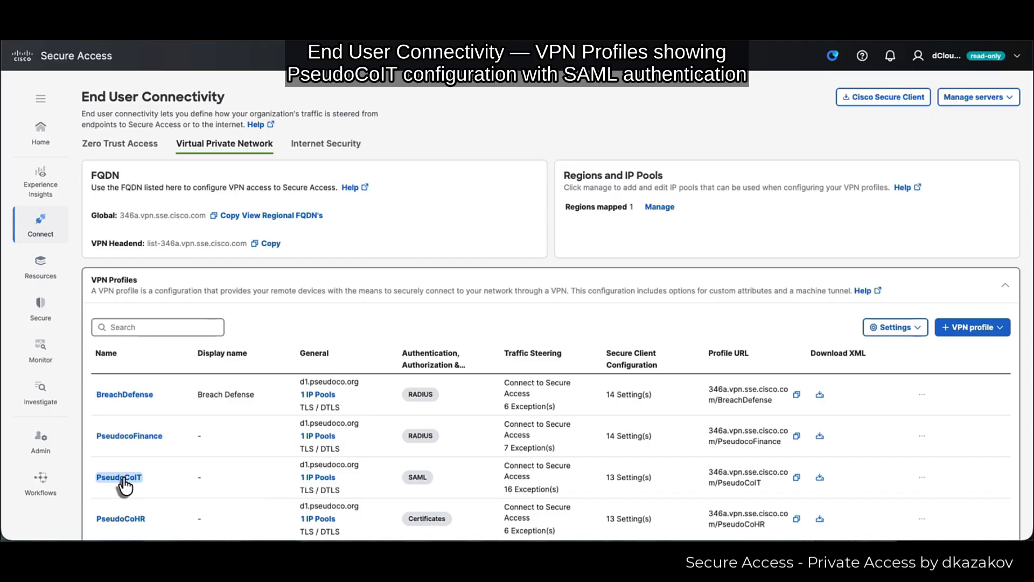
# - View the PseudoCoIT profile's SAML settings and its us-west-2 pool 10.100.66.0/24
pyautogui.click(122, 479)
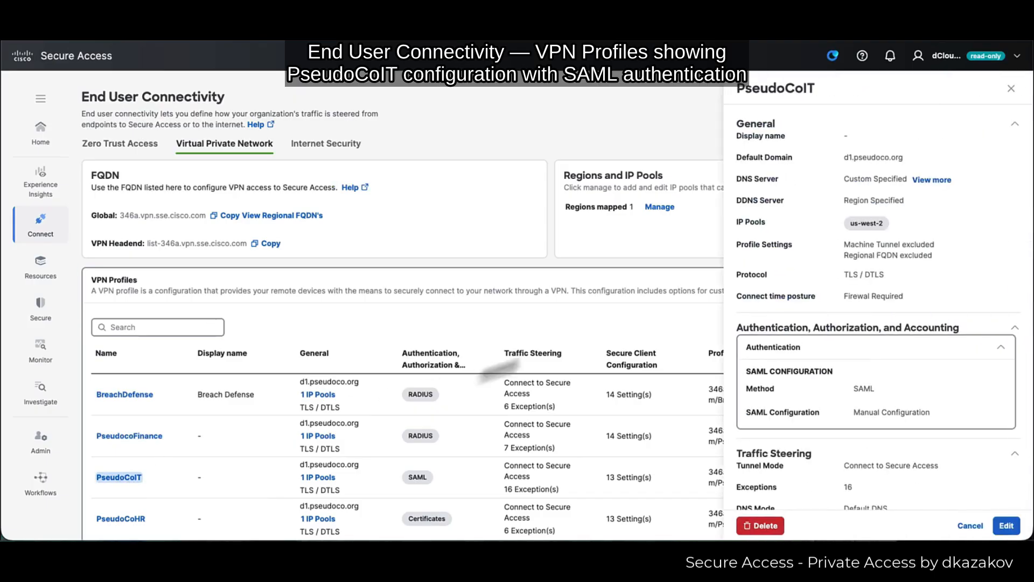
pyautogui.scroll(-2, 826, 415)
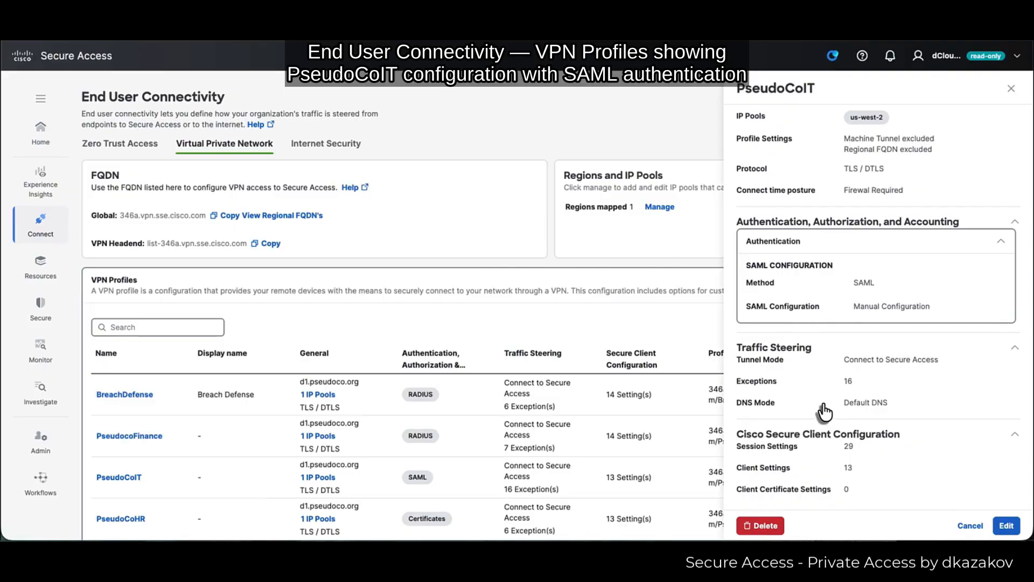
pyautogui.click(325, 436)
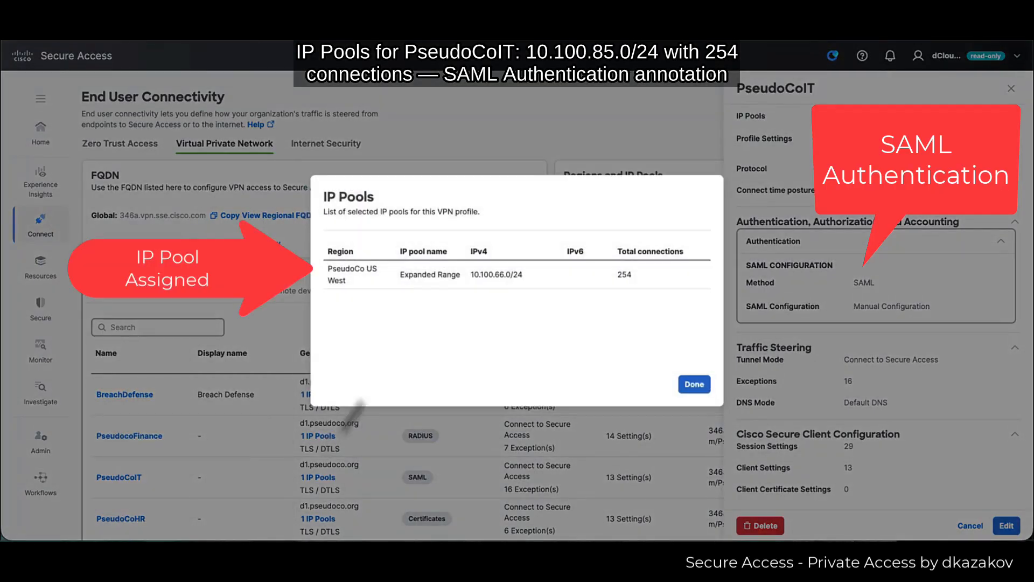
pyautogui.click(693, 384)
pyautogui.click(39, 353)
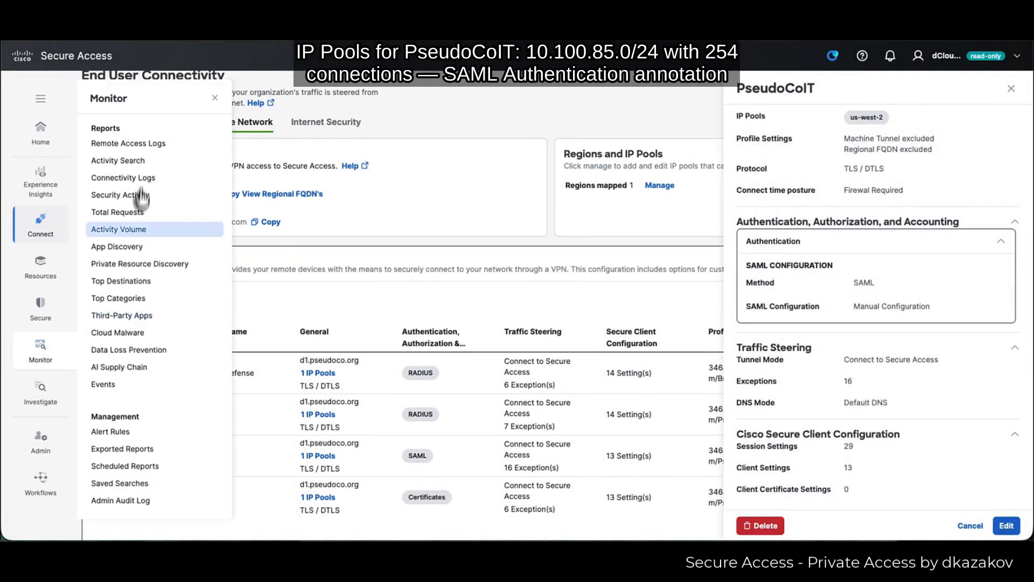
# - Open Remote Access Logs and read rwkst2's top PseudoCoIT Connected event at 10.100.65.245
pyautogui.click(152, 154)
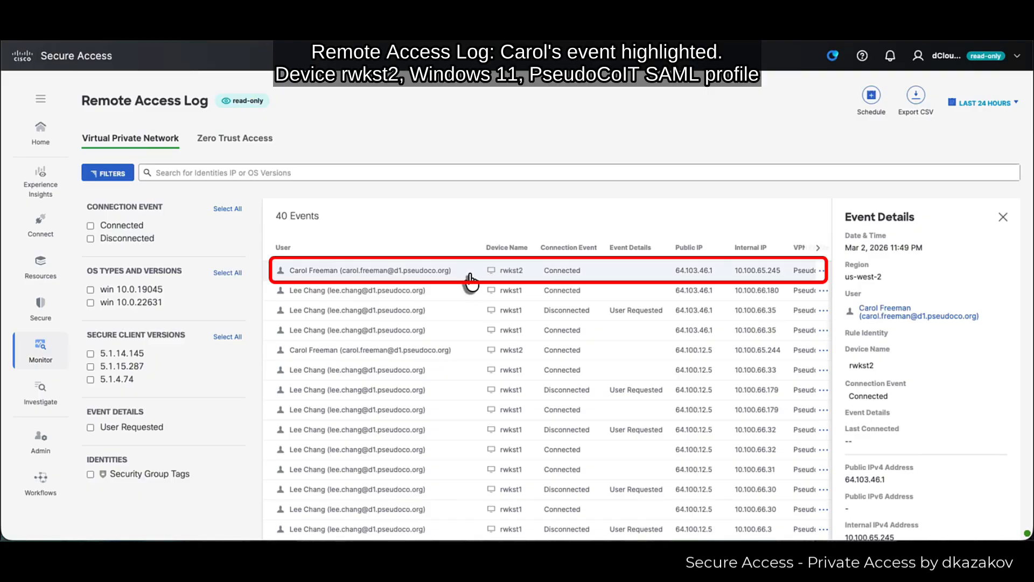
pyautogui.scroll(-3, 956, 381)
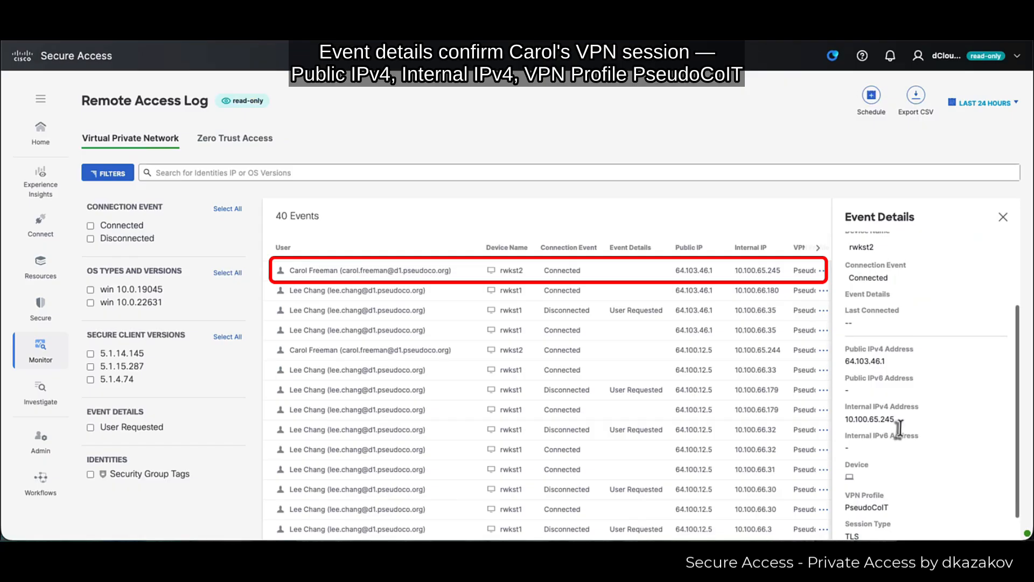
pyautogui.scroll(-1, 915, 430)
pyautogui.scroll(-2, 955, 431)
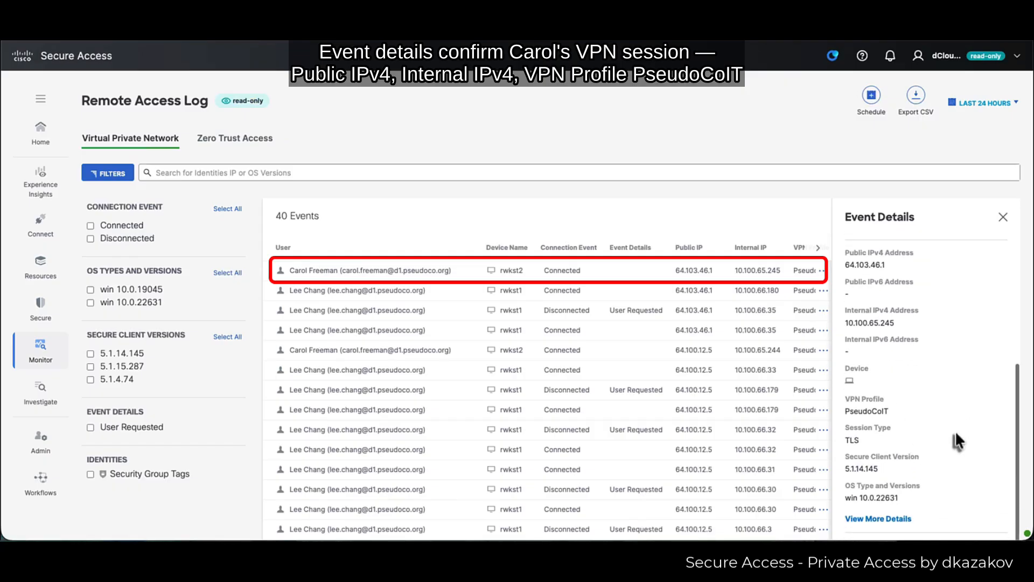
pyautogui.scroll(5, 954, 431)
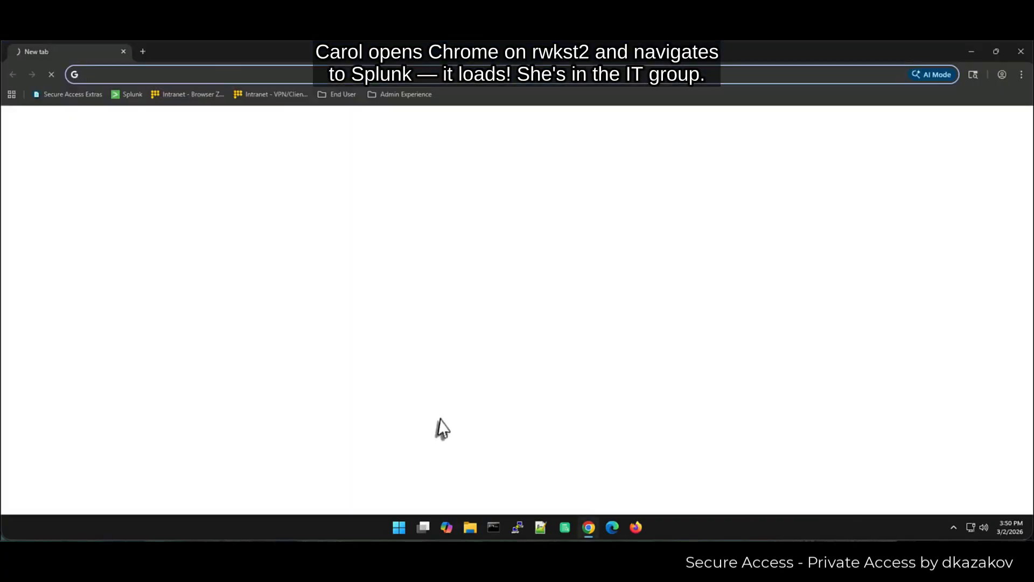
# - Launch Chrome and load splunk.d1.pseudoco.org via the Splunk bookmark
pyautogui.click(130, 94)
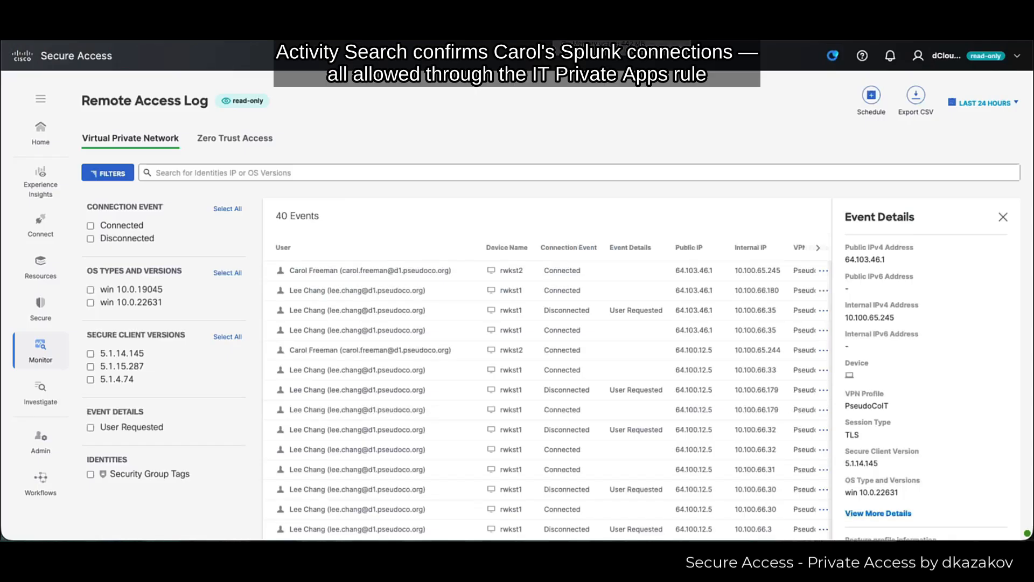
# - Open Activity Search and scroll the results table to the right
pyautogui.moveTo(41, 347)
pyautogui.click(125, 175)
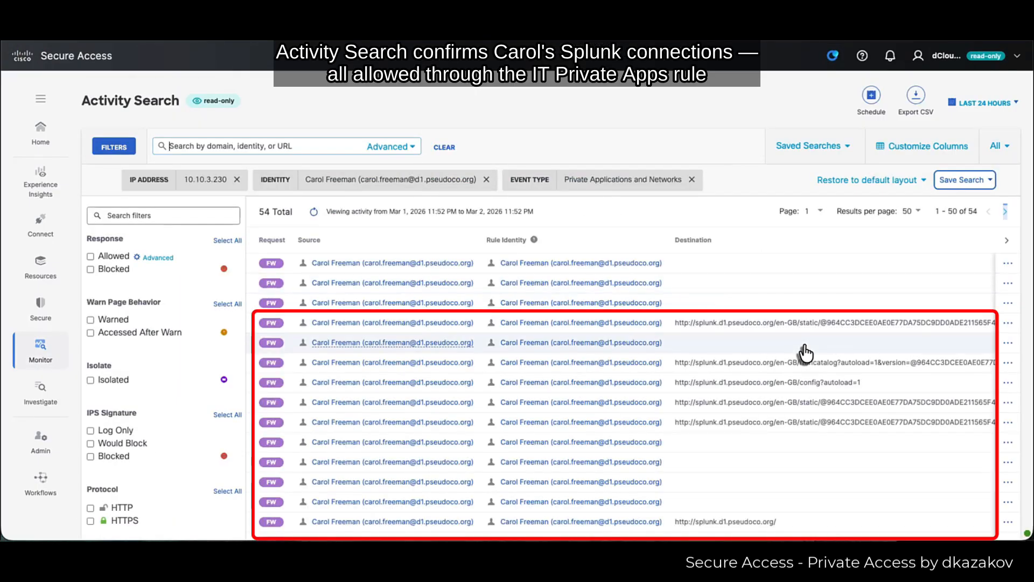
pyautogui.hscroll(10, 806, 352)
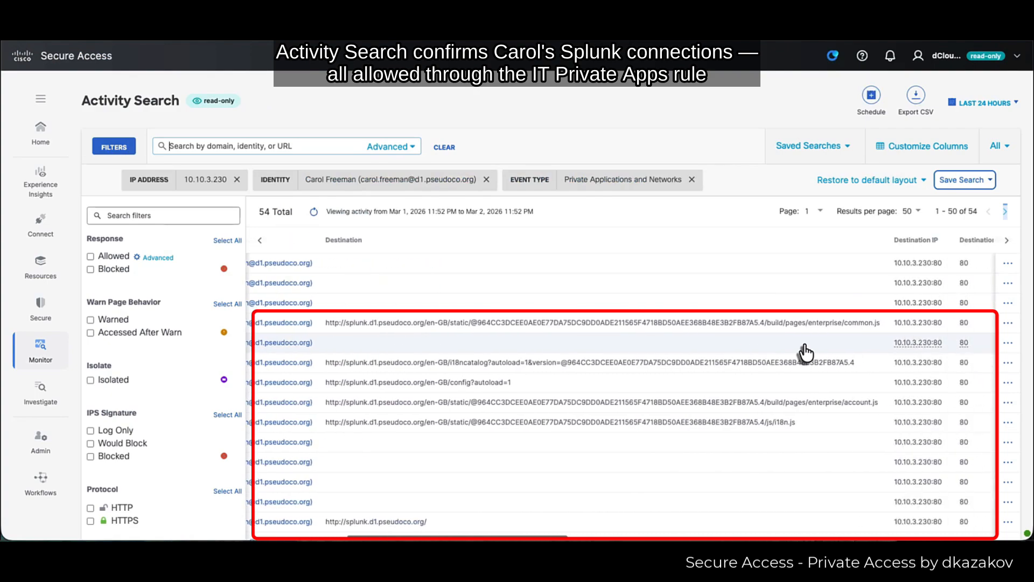
pyautogui.hscroll(10, 806, 353)
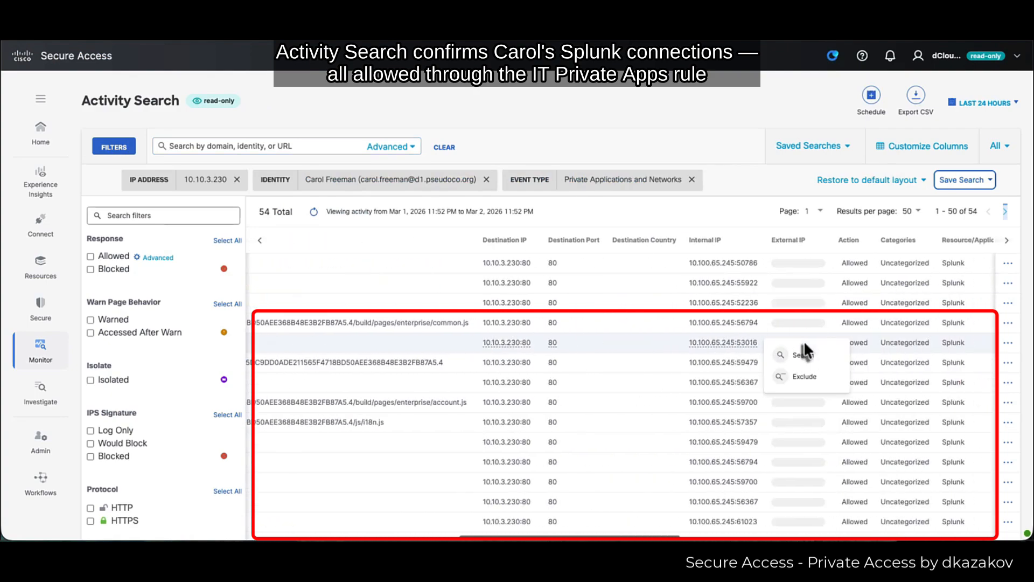
pyautogui.hscroll(10, 853, 347)
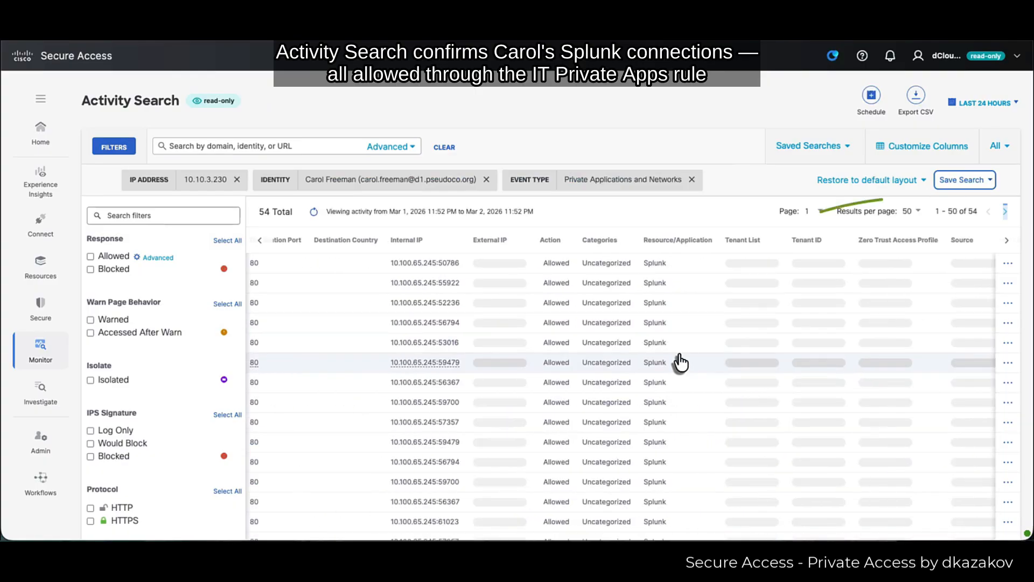
# - Inspect an allowed Splunk event: rule IT Private Apps, 10.10.3.230 port 80, TCP
pyautogui.click(680, 362)
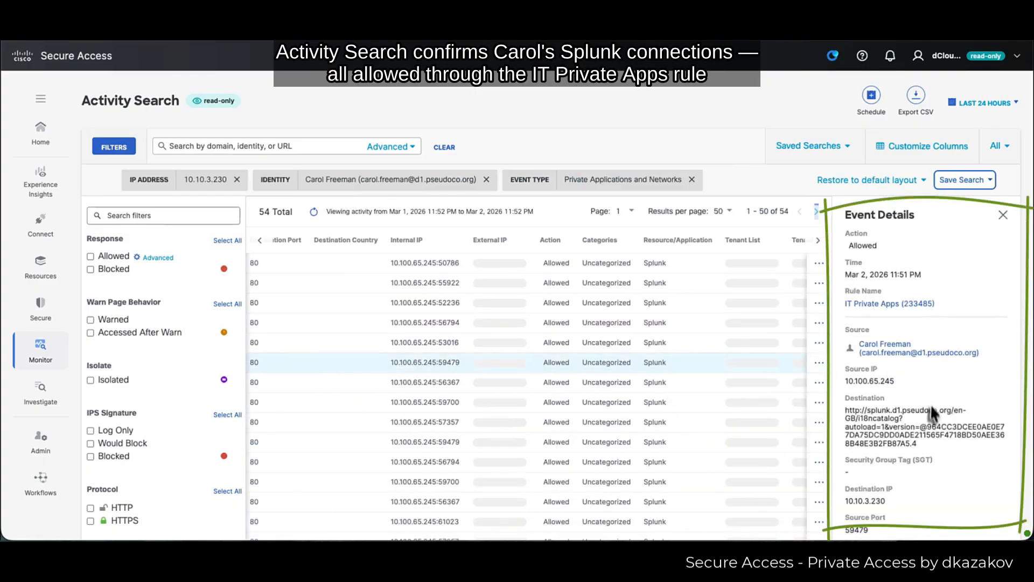
pyautogui.scroll(-5, 929, 412)
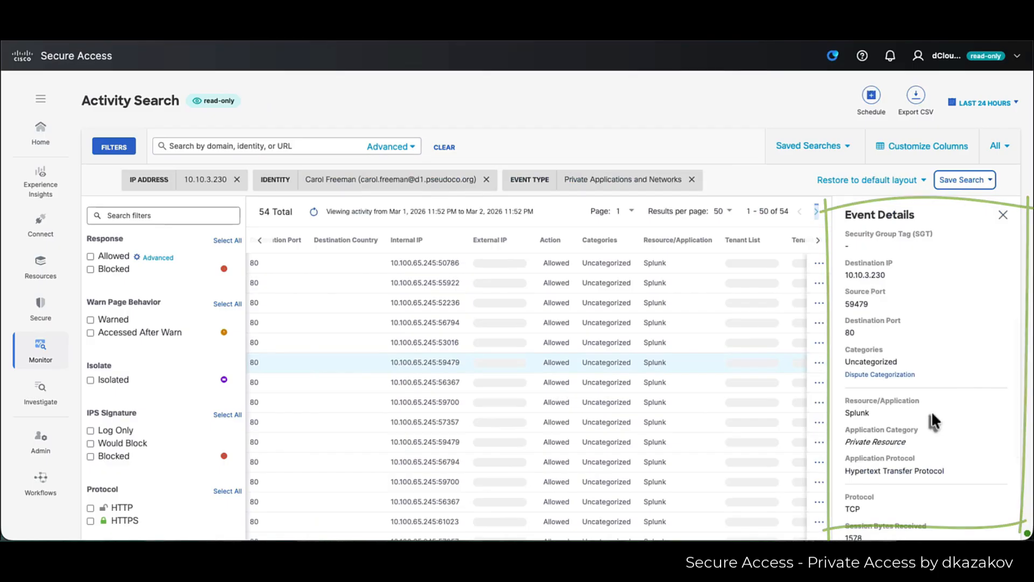
pyautogui.scroll(-5, 931, 415)
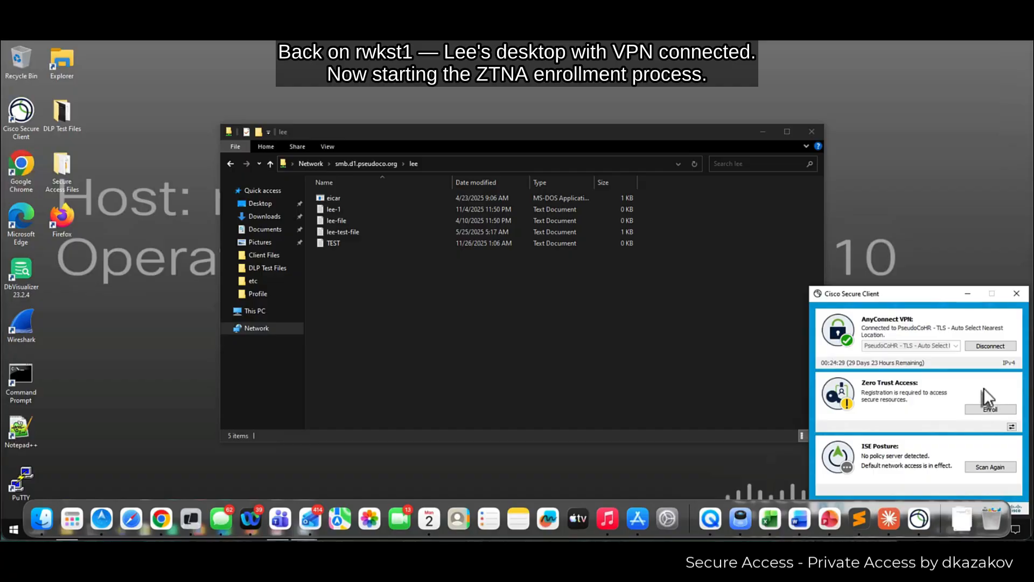
# - Disconnect the VPN, close the file share, and start Zero Trust enrollment with the user's e-mail
pyautogui.click(989, 346)
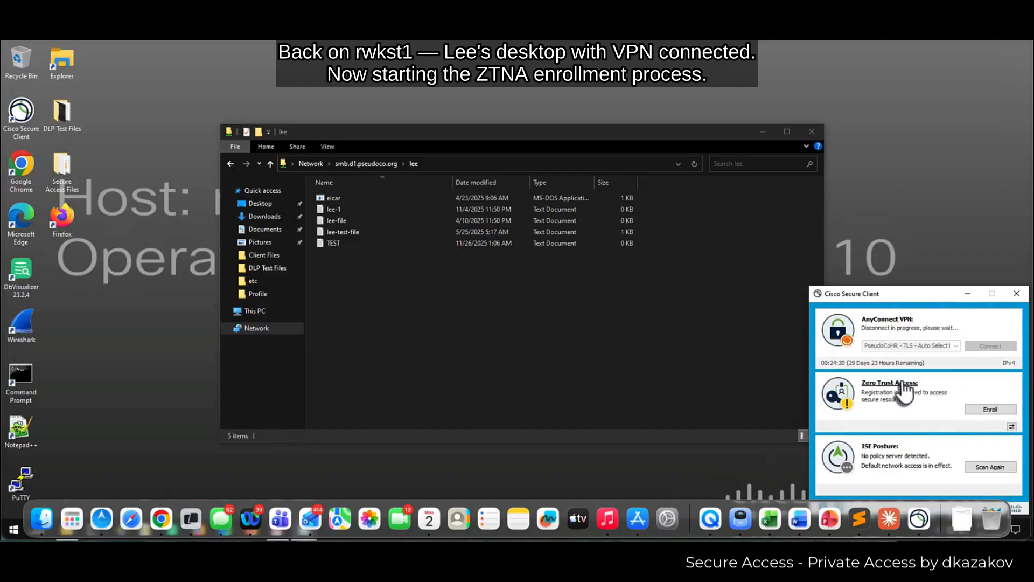
pyautogui.click(812, 131)
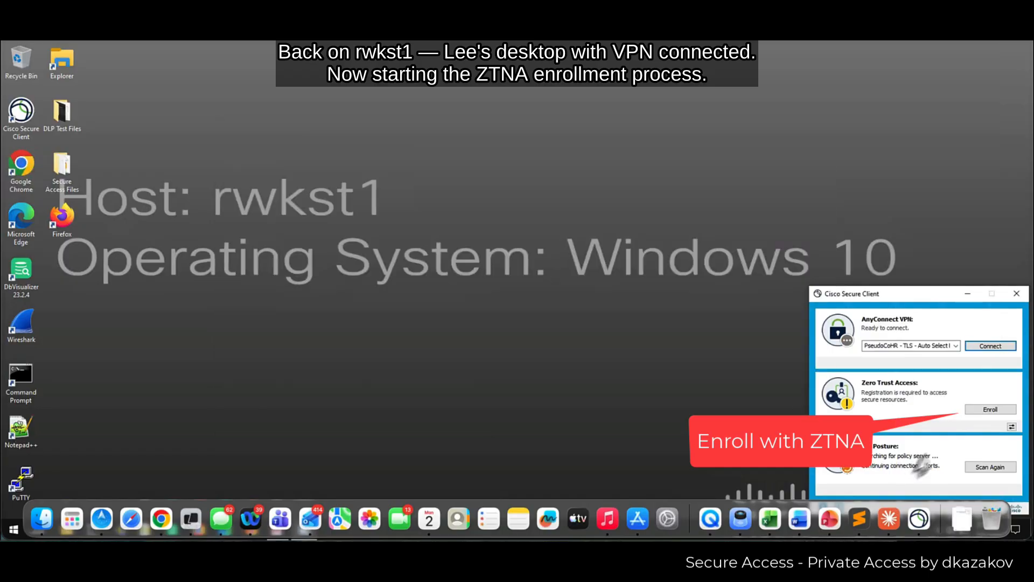
pyautogui.click(984, 410)
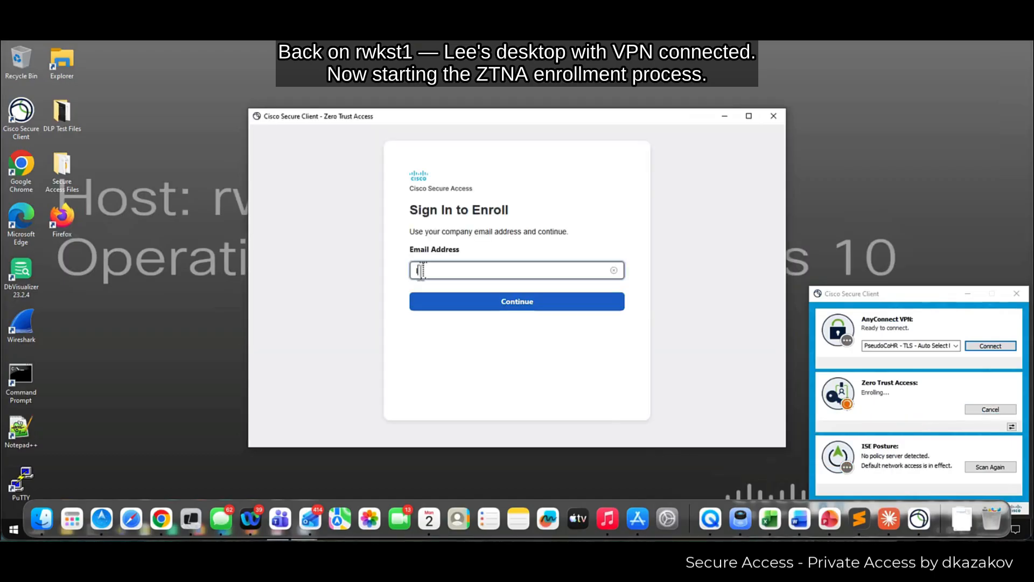
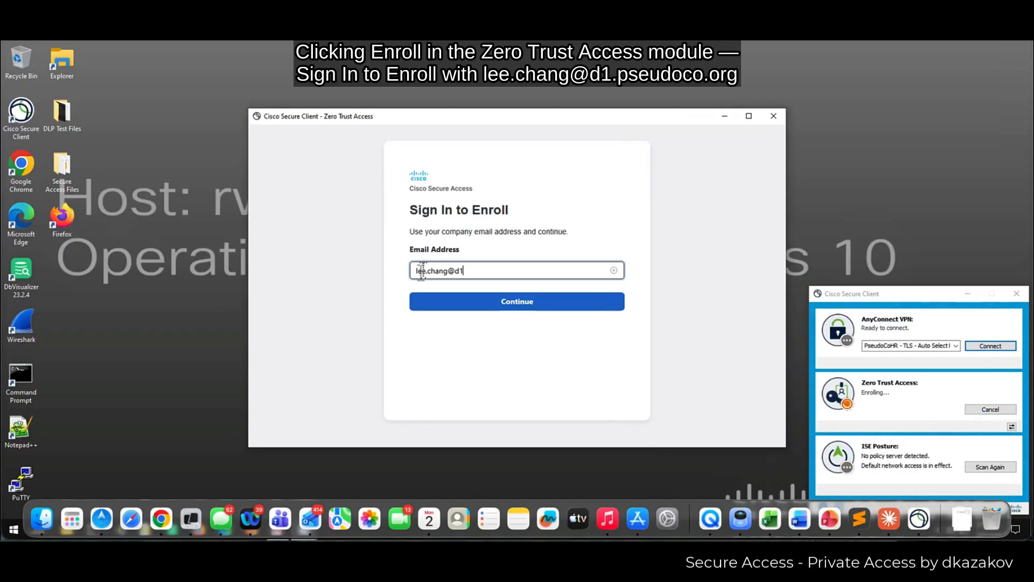
pyautogui.press('Left')
pyautogui.press('Left')
pyautogui.press('Left')
pyautogui.press('Left')
pyautogui.press('Left')
pyautogui.press('Left')
pyautogui.write('.')
pyautogui.press('Return')
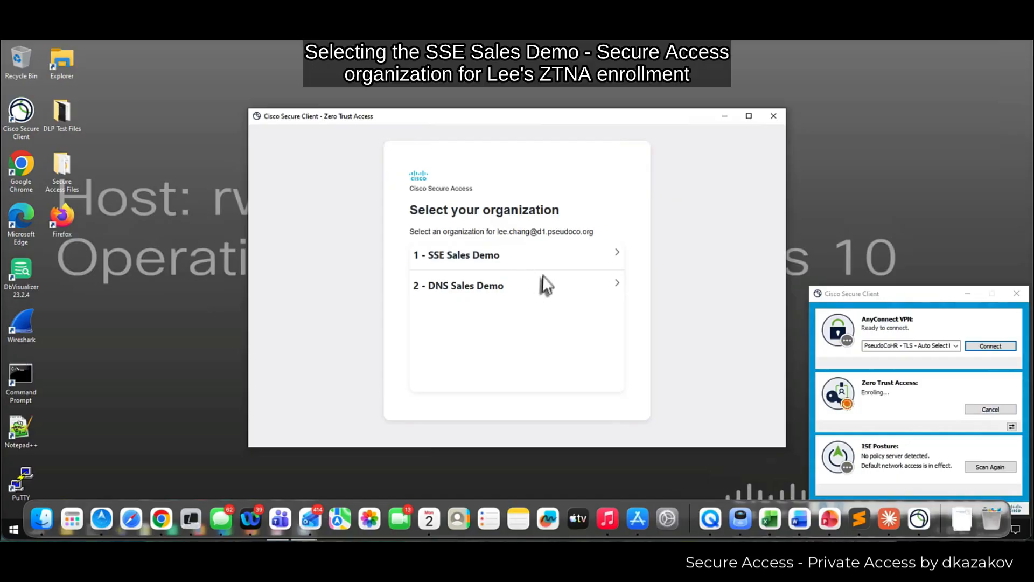
# - Choose the SSE Sales Demo organization and sign in via SSO with the user's credentials
pyautogui.click(457, 256)
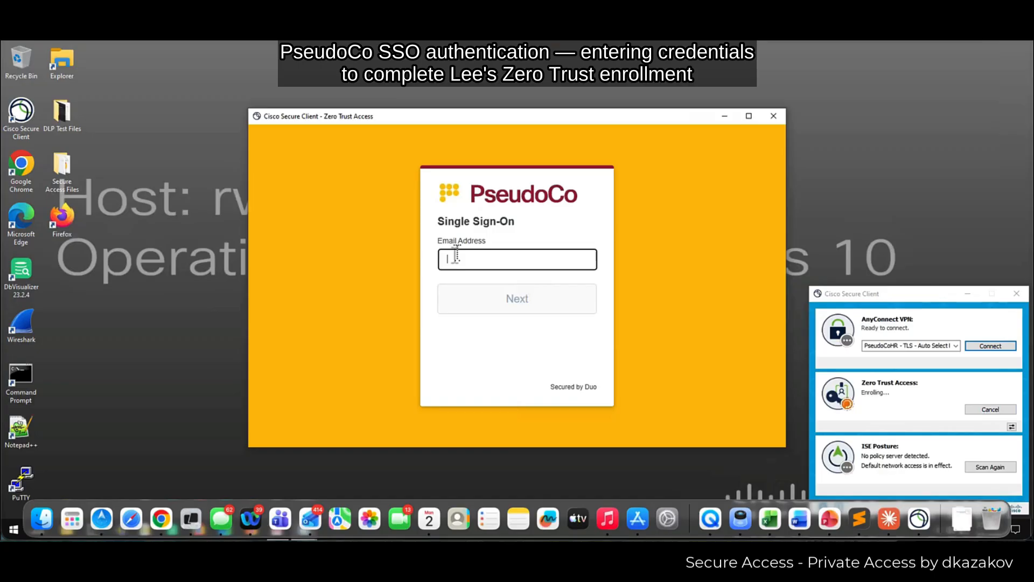
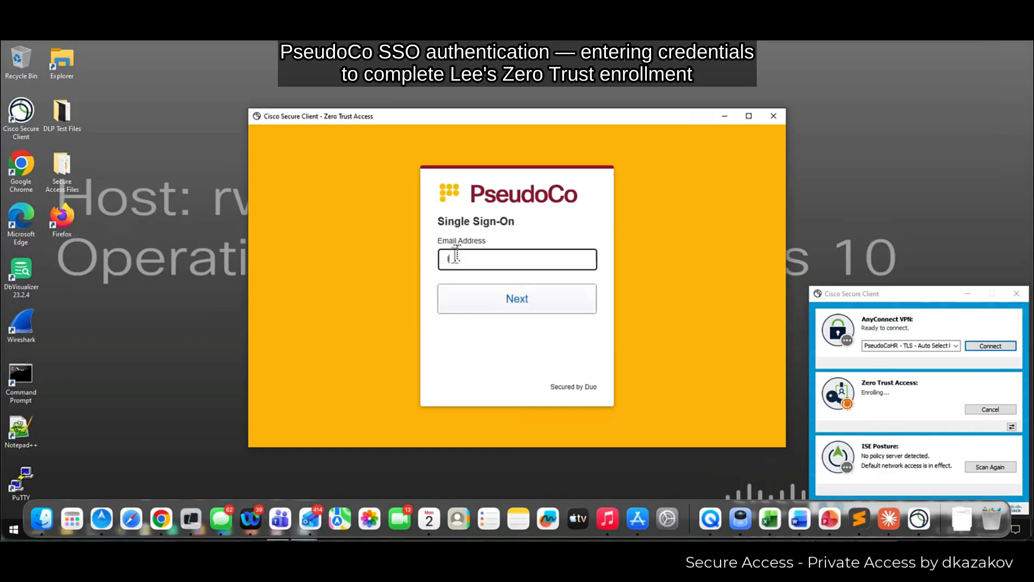
pyautogui.press('Return')
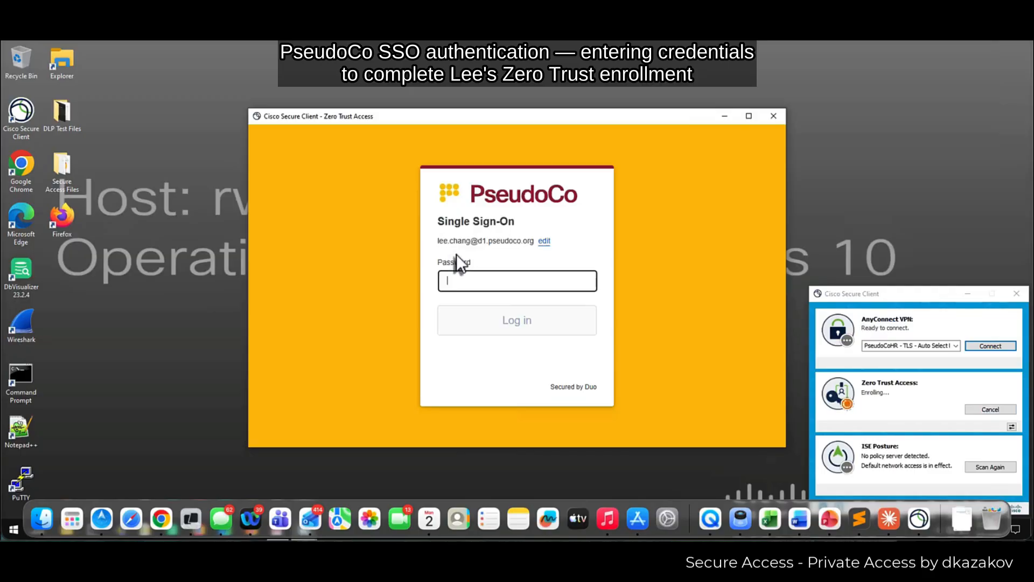
pyautogui.write('•')
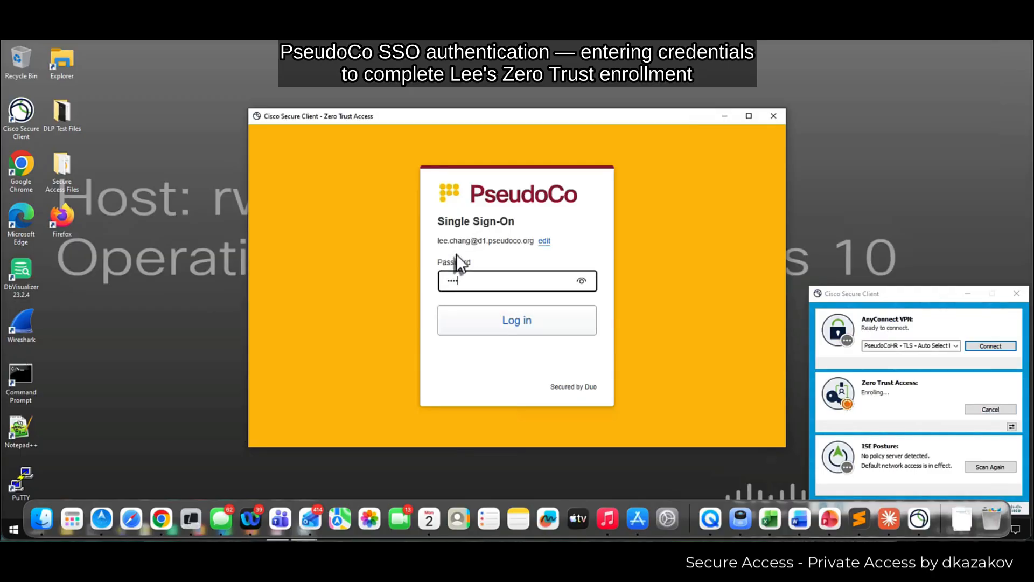
pyautogui.press('Return')
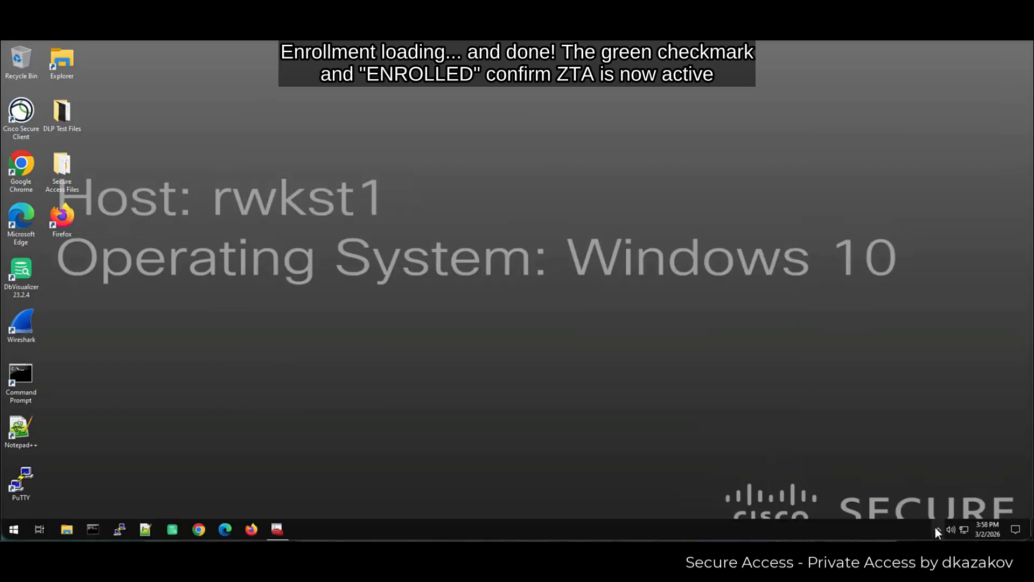
# - Confirm in the tray's Secure Client window that Zero Trust Access is enrolled
pyautogui.click(936, 530)
pyautogui.click(946, 509)
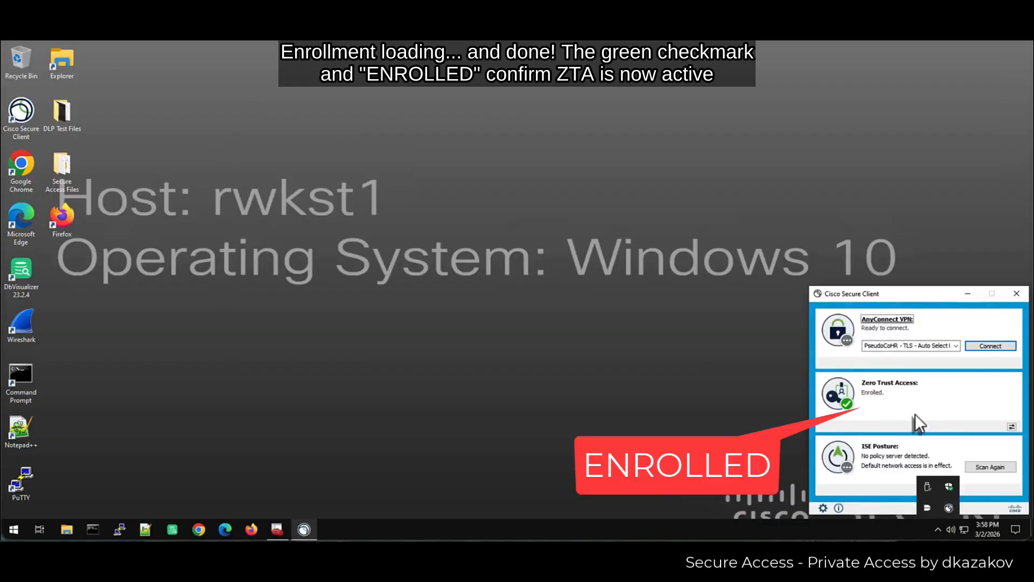
pyautogui.click(937, 529)
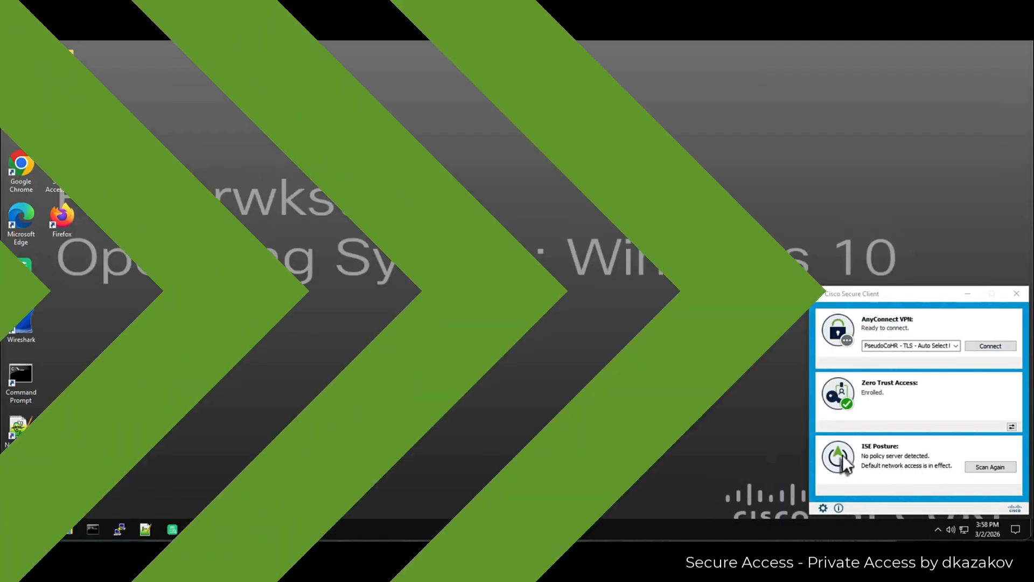
# - Browse to the \\smb.d1.pseudoco.org share in File Explorer and open the user's personal folder
pyautogui.click(66, 530)
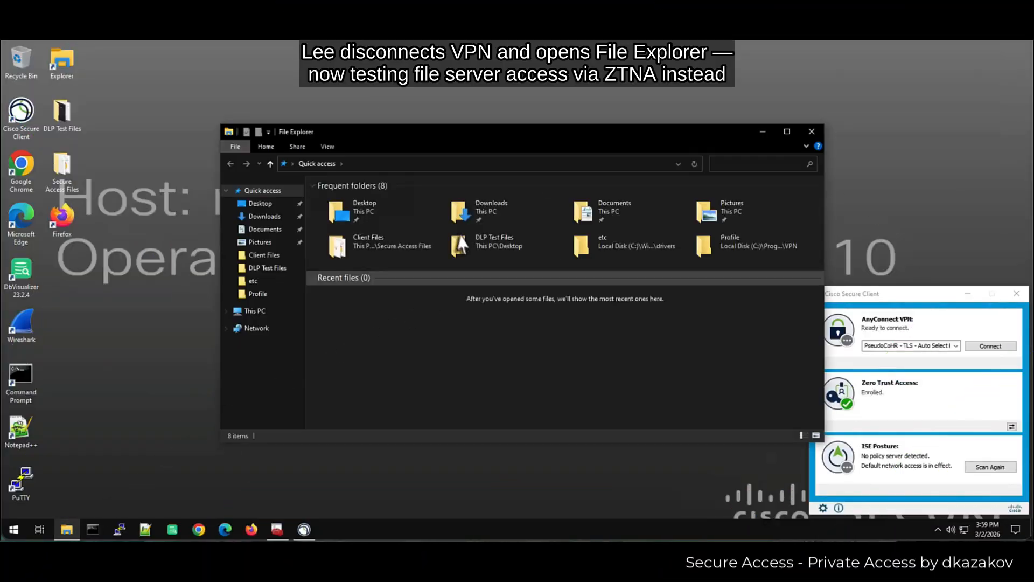
pyautogui.click(461, 164)
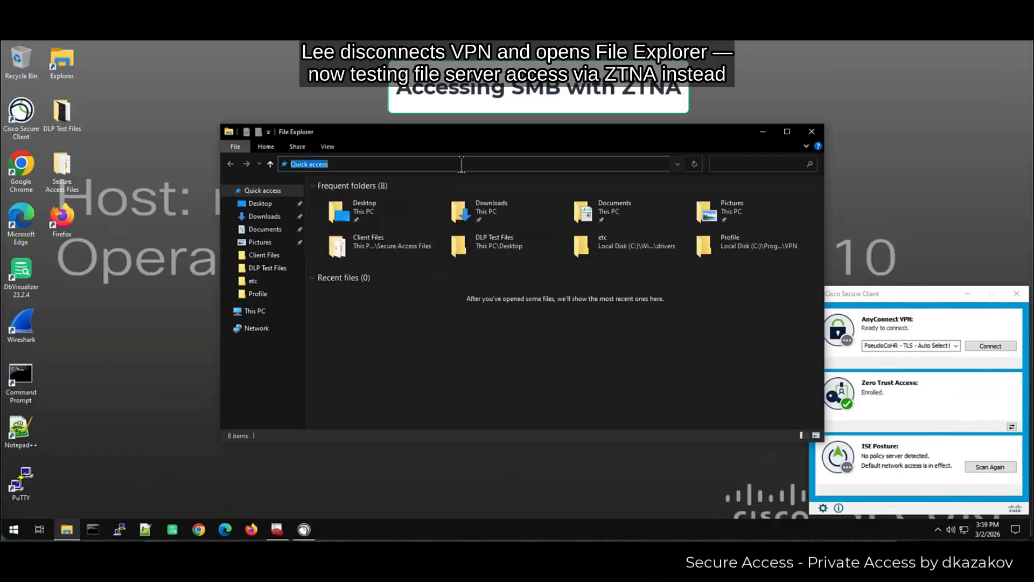
pyautogui.write('\\\\')
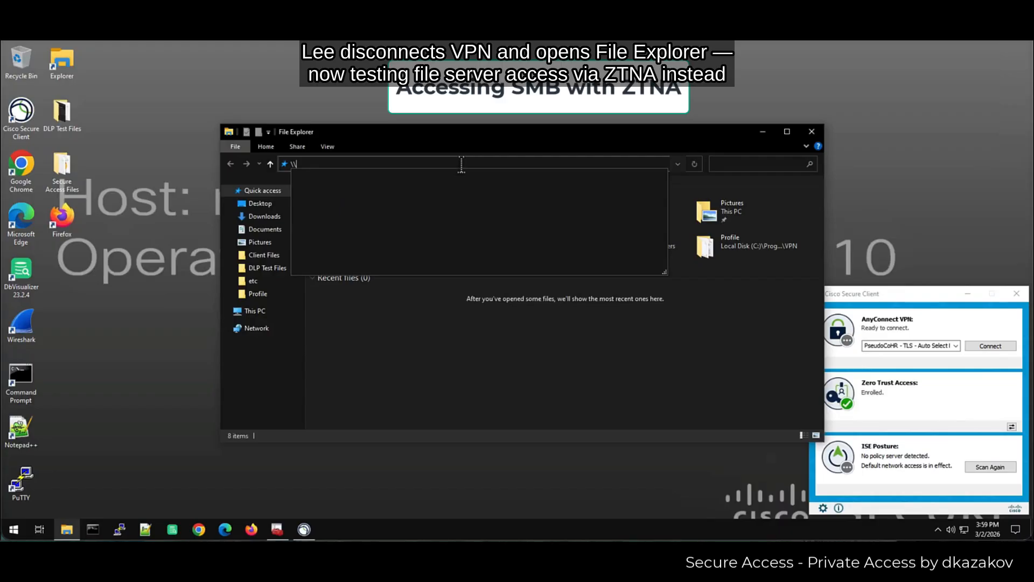
pyautogui.write('smb.d1')
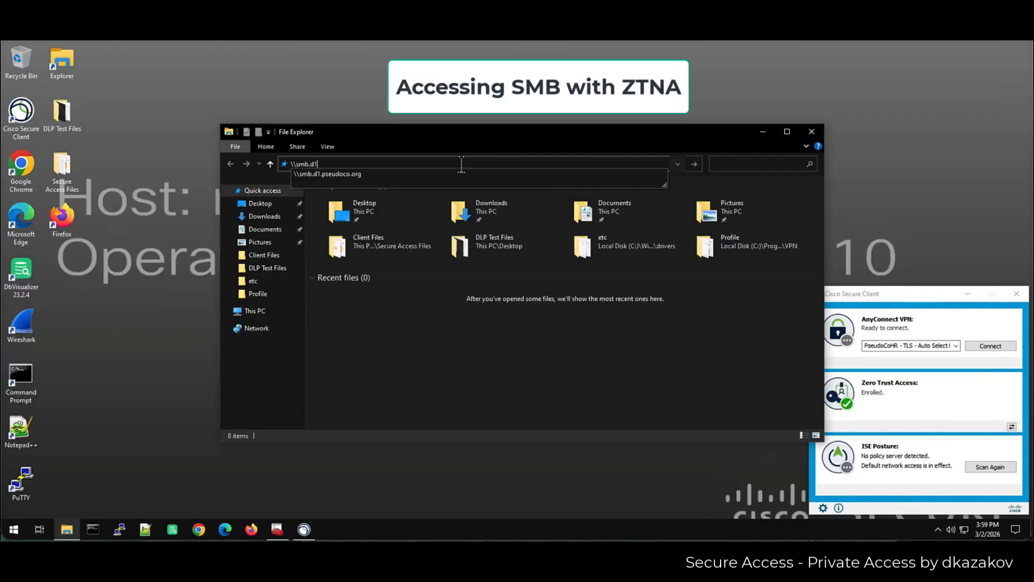
pyautogui.click(418, 175)
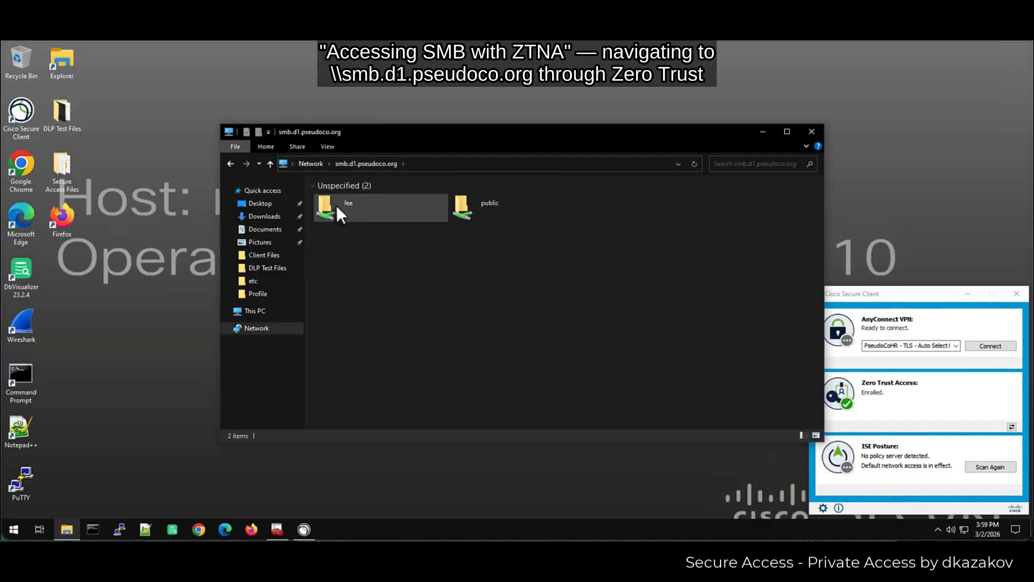
pyautogui.doubleClick(335, 204)
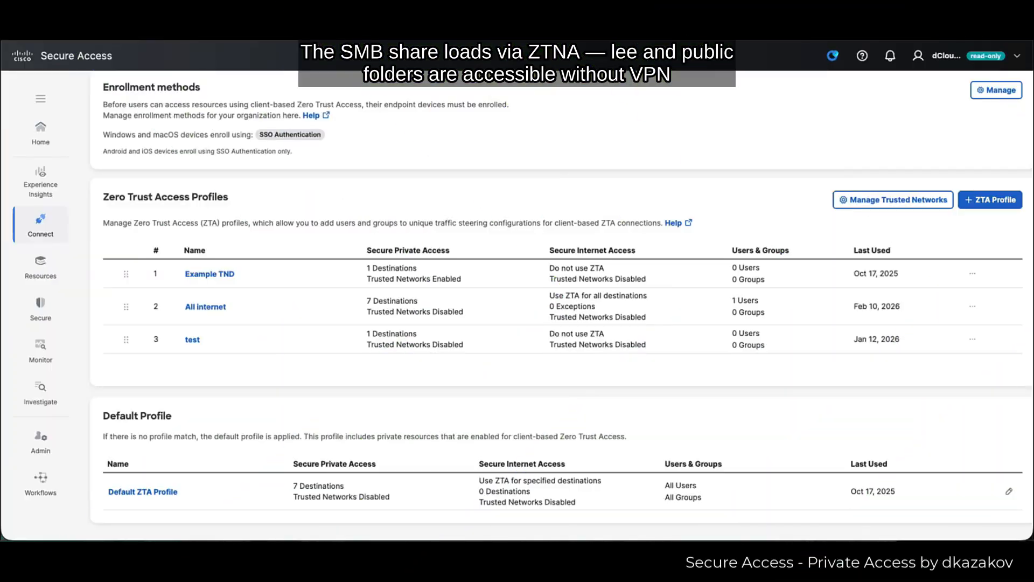
# - In Activity Search, view the allowed ZTA client-based event to smb.d1.pseudoco.org port 445 under HR Private Apps
pyautogui.click(40, 350)
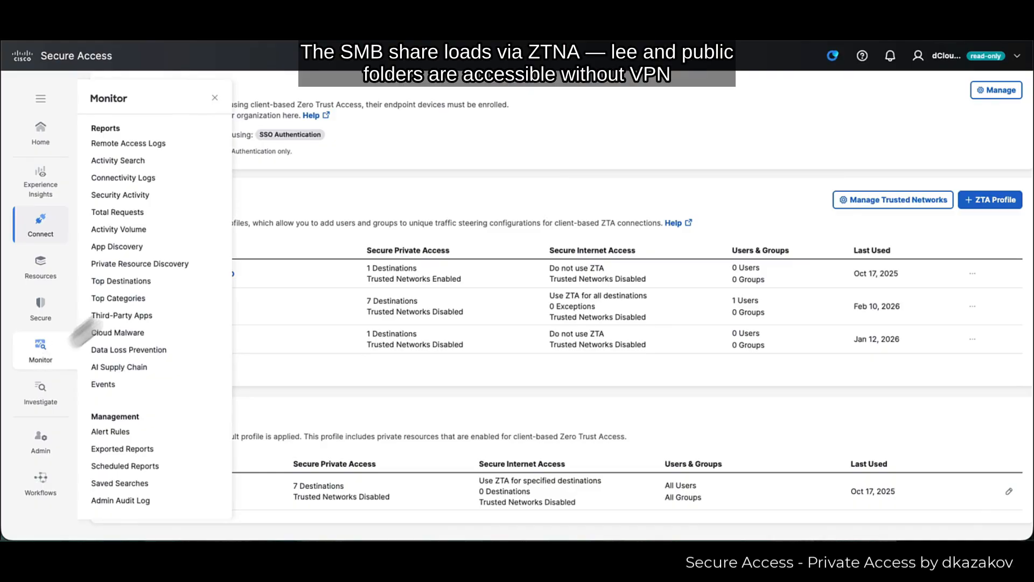
pyautogui.click(154, 163)
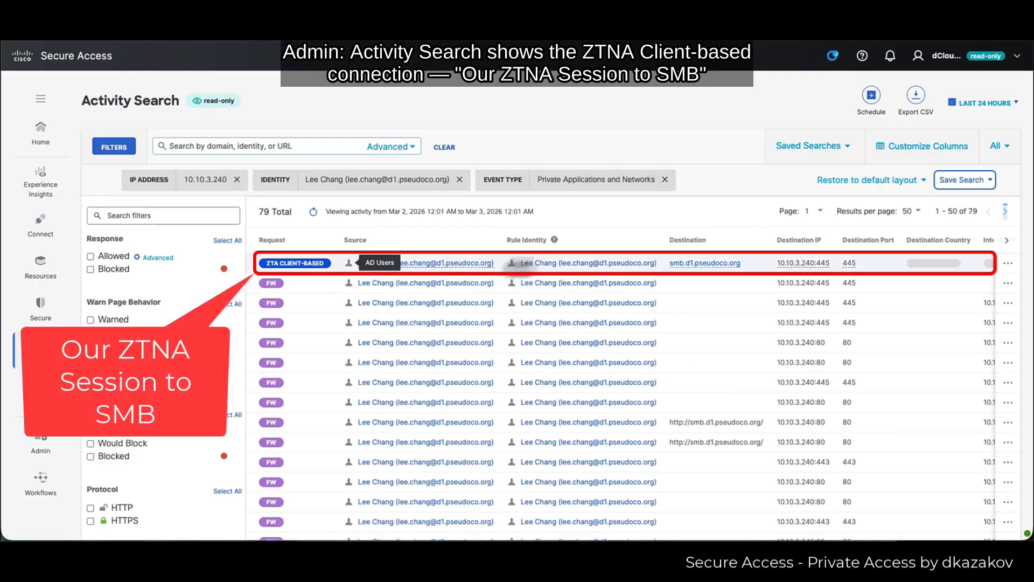
pyautogui.click(892, 268)
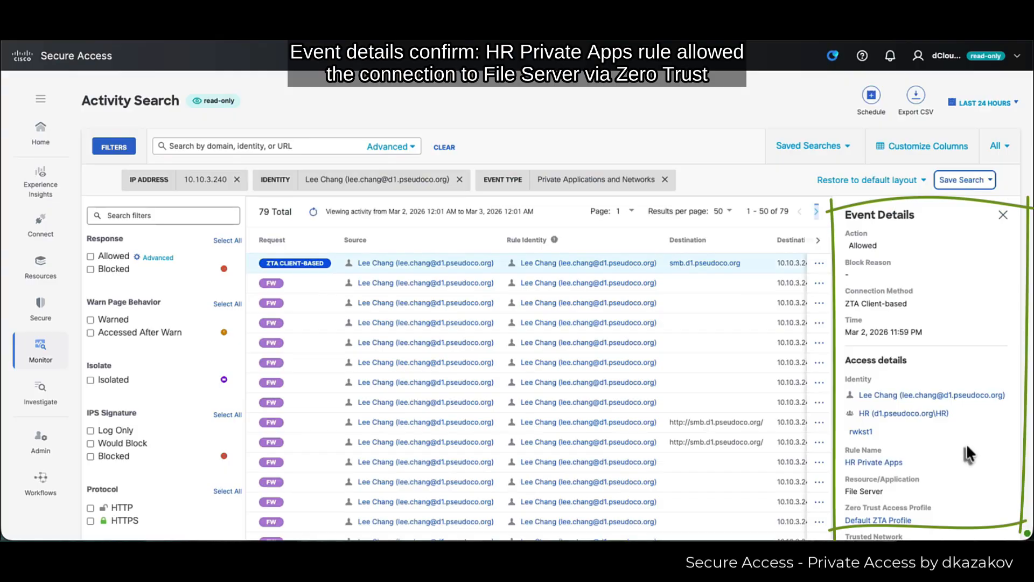
pyautogui.scroll(-3, 967, 444)
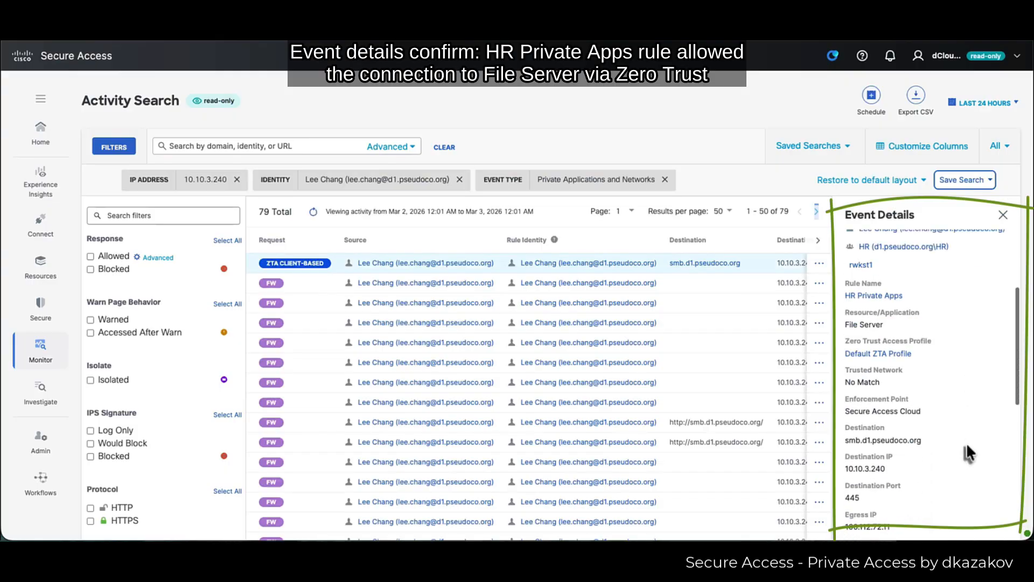
pyautogui.scroll(-2, 966, 447)
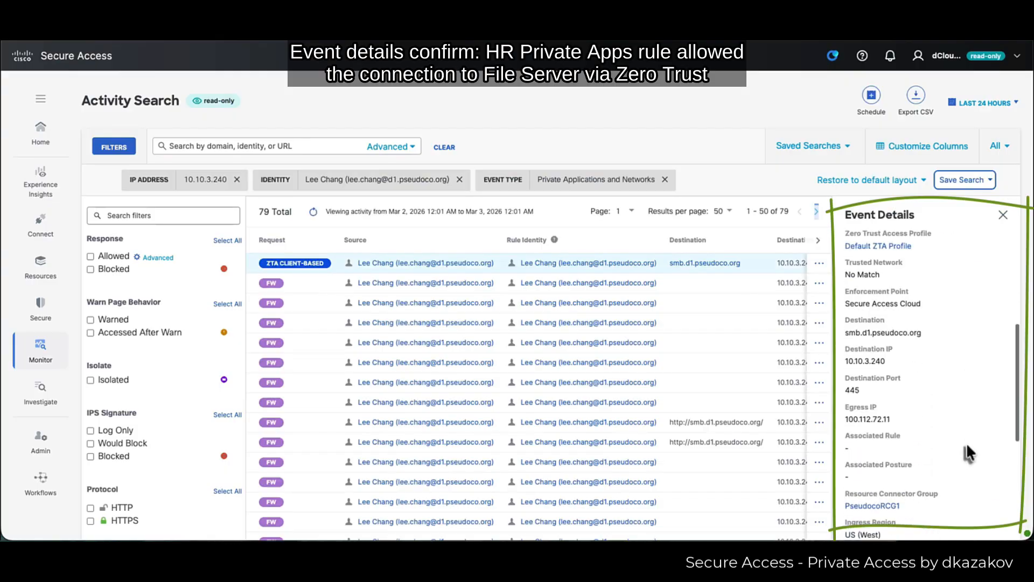
pyautogui.scroll(-5, 966, 442)
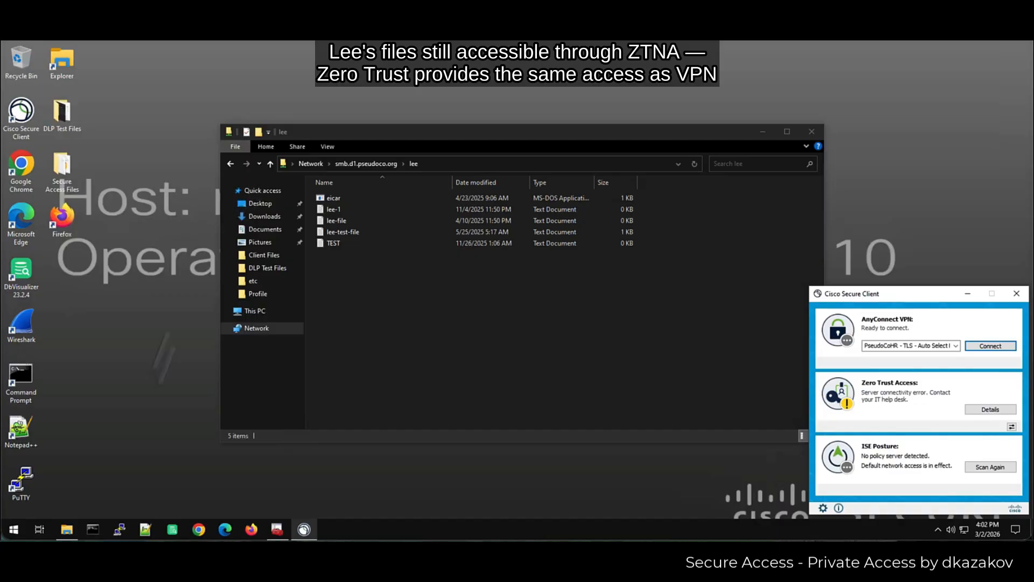
# - Close the file share window and connect to the saved hqServer1 session in PuTTY
pyautogui.click(810, 132)
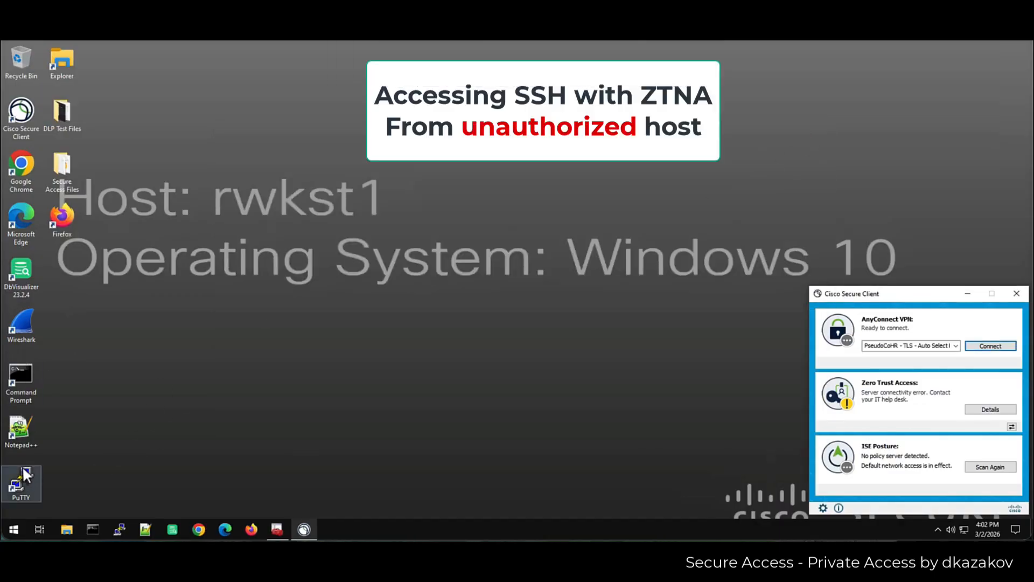
pyautogui.doubleClick(23, 471)
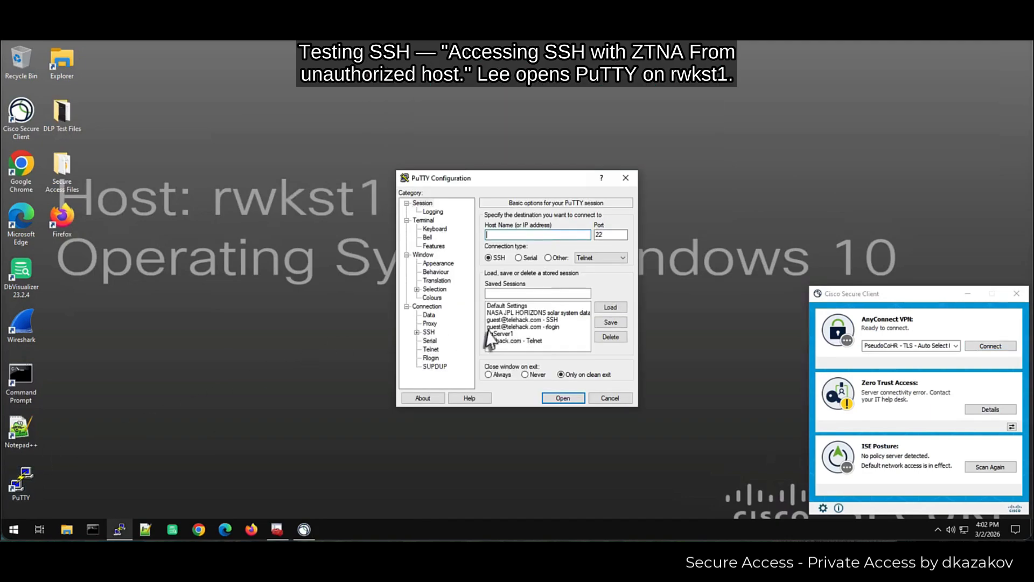
pyautogui.click(500, 334)
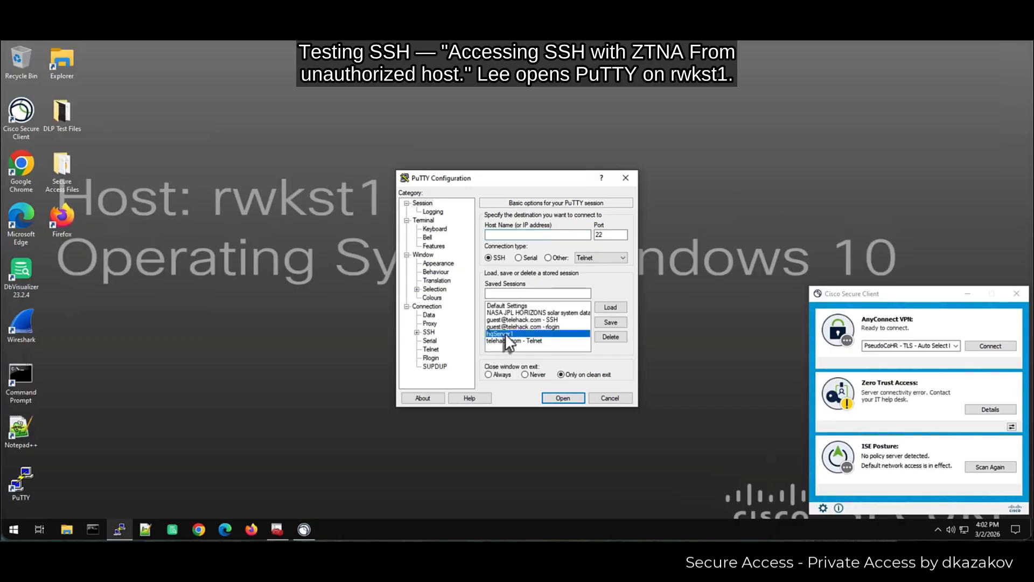
pyautogui.doubleClick(505, 334)
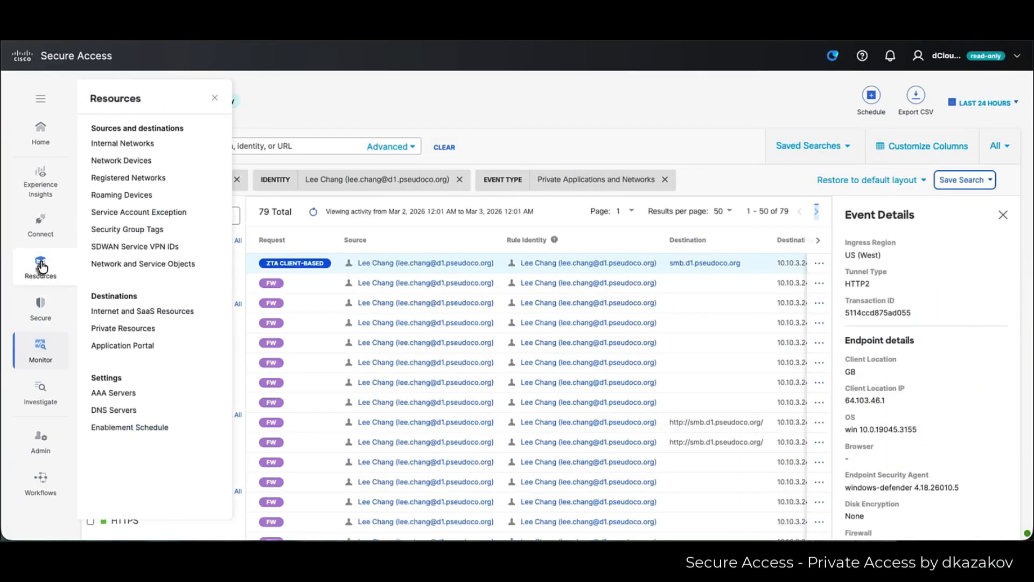
# - Open HQ Server 1 in Private Resources and review its 6 requests, SSH port 22 and expanded VPN details
pyautogui.click(143, 329)
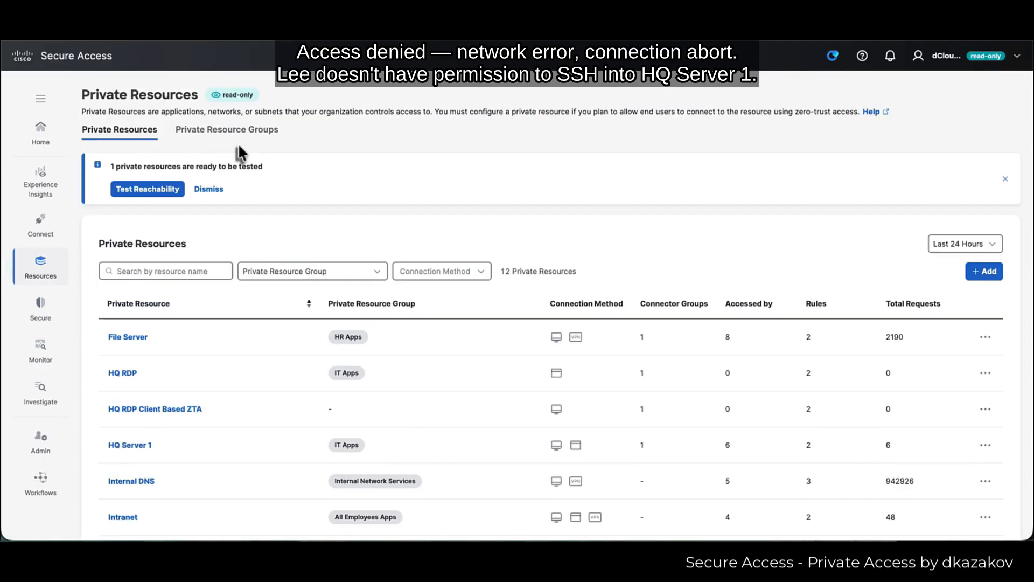
pyautogui.scroll(-3, 173, 215)
pyautogui.click(128, 253)
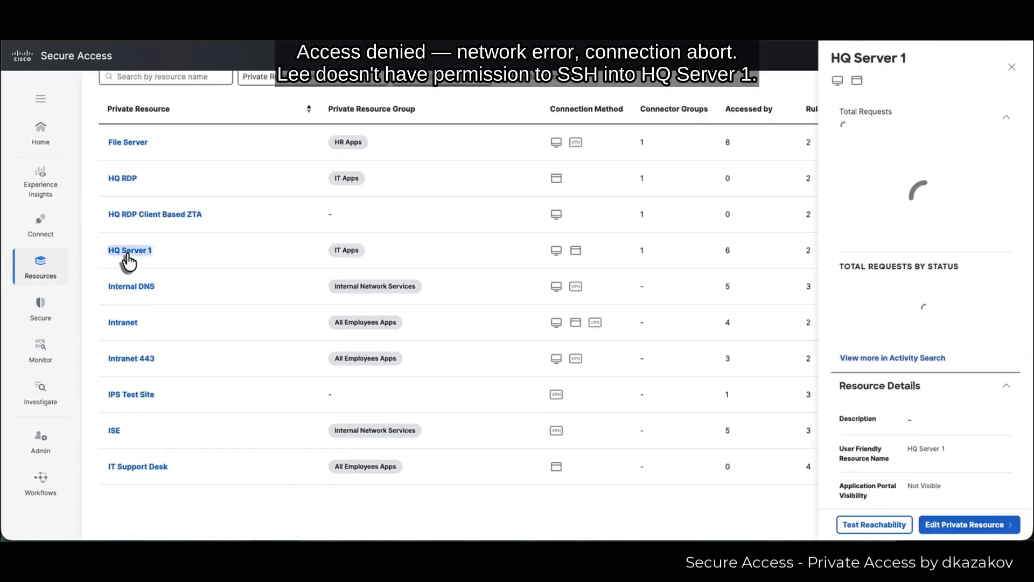
pyautogui.scroll(-3, 946, 431)
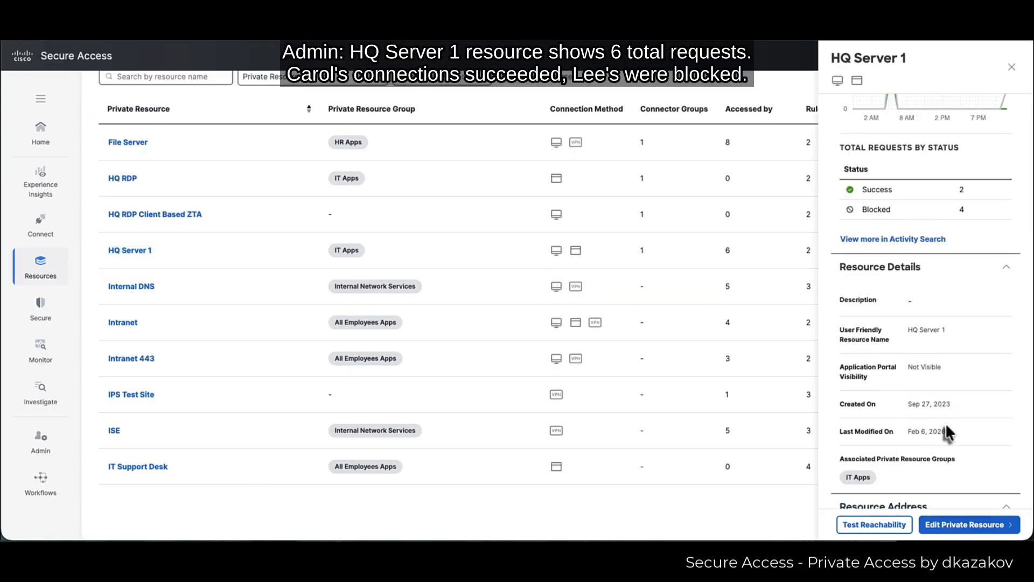
pyautogui.scroll(-5, 947, 425)
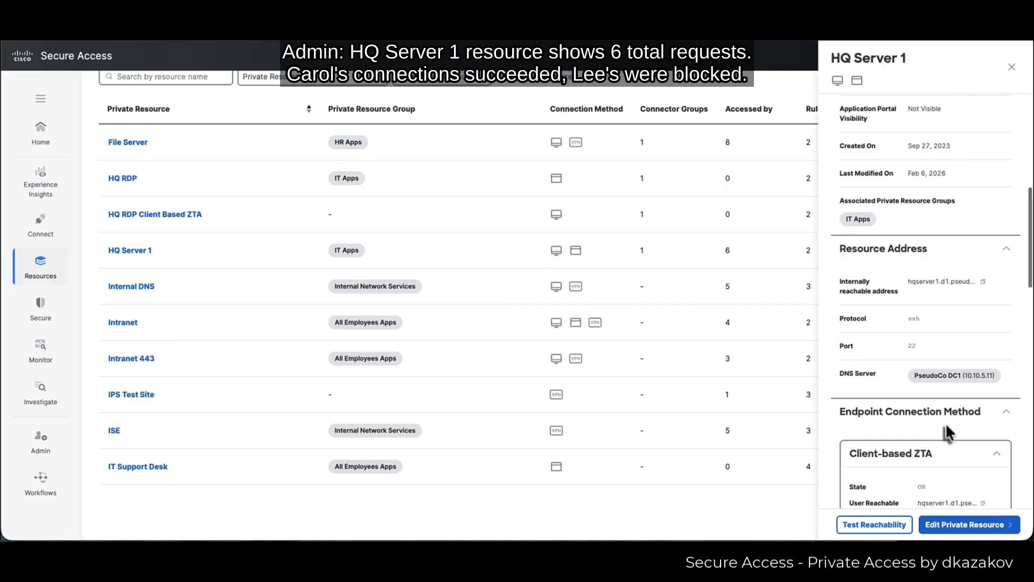
pyautogui.scroll(-5, 946, 429)
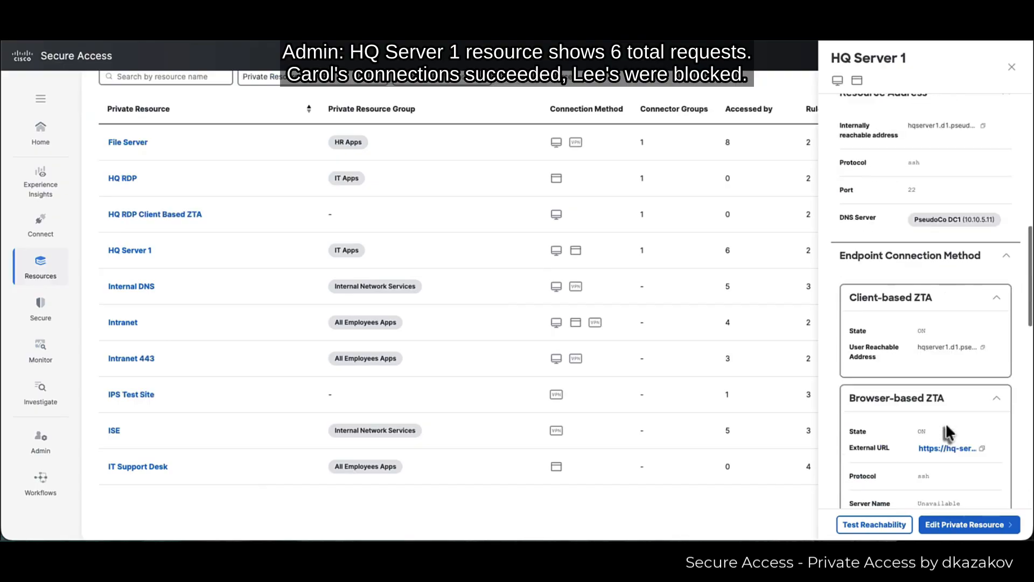
pyautogui.scroll(-6, 947, 431)
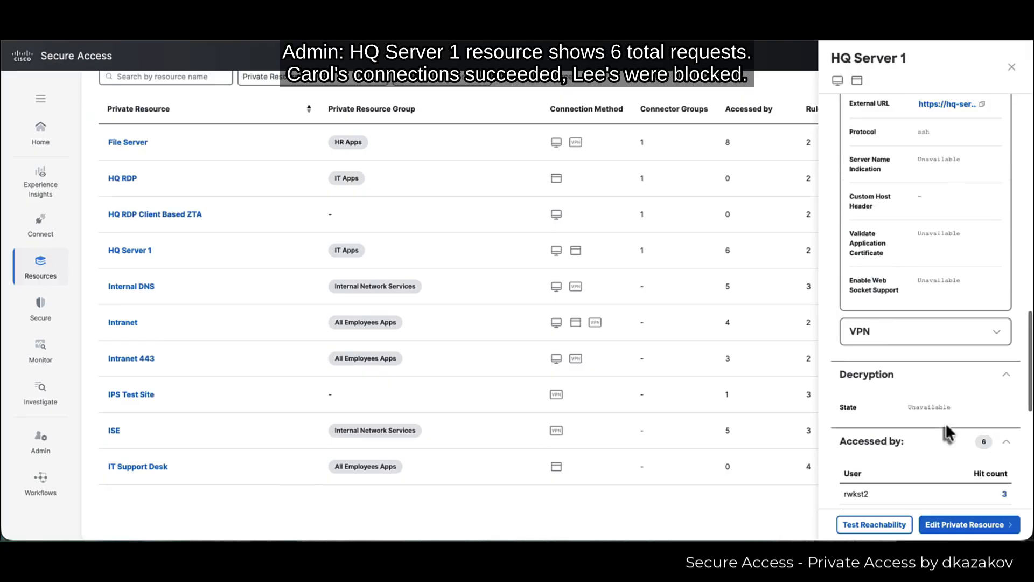
pyautogui.click(992, 261)
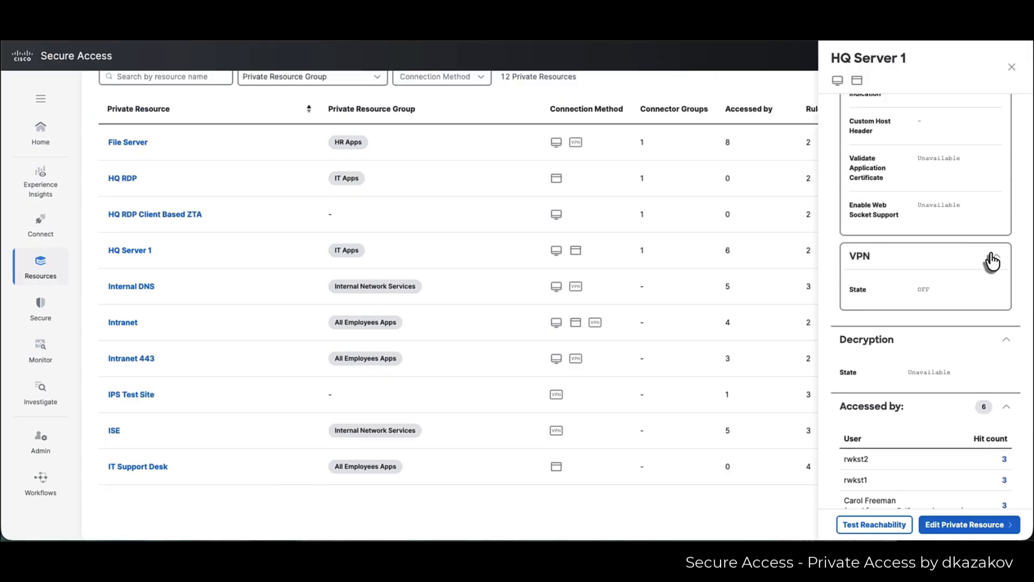
pyautogui.scroll(1, 992, 261)
pyautogui.scroll(-5, 993, 262)
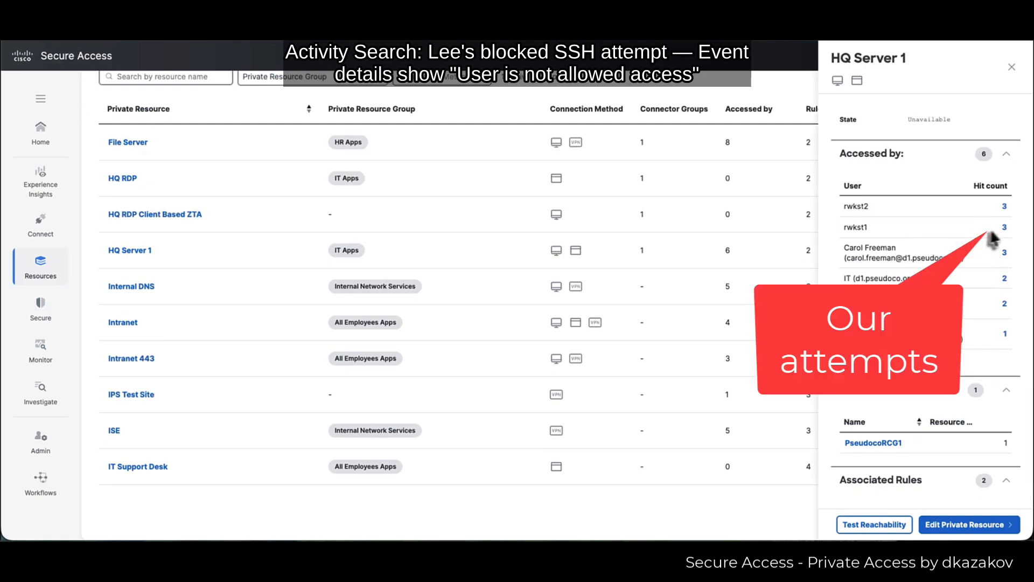
# - From rwkst1's hit count, open the blocked SSH event to hqserver1 port 22 and read its 'user not allowed' reason
pyautogui.click(1005, 227)
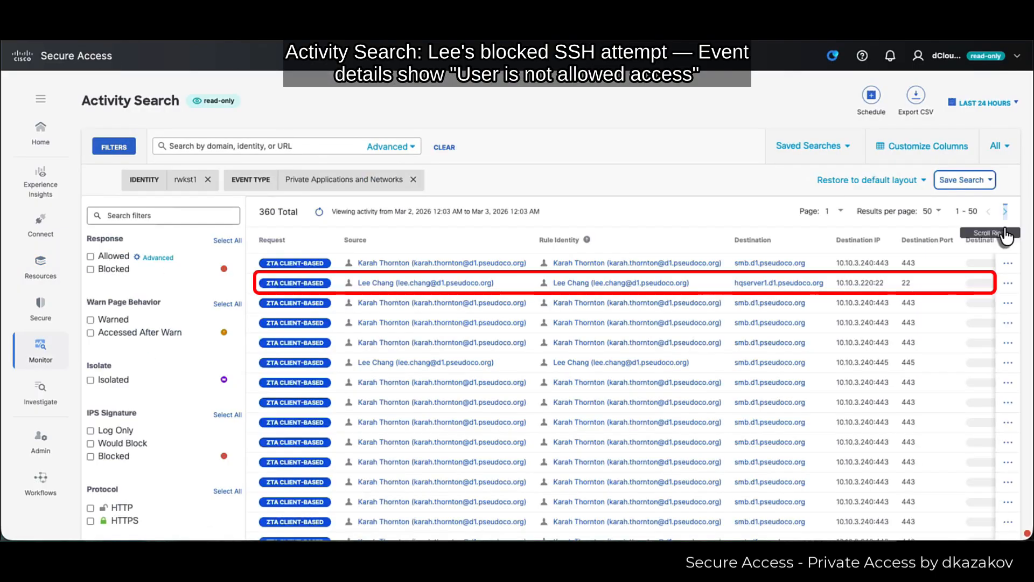
pyautogui.click(1005, 237)
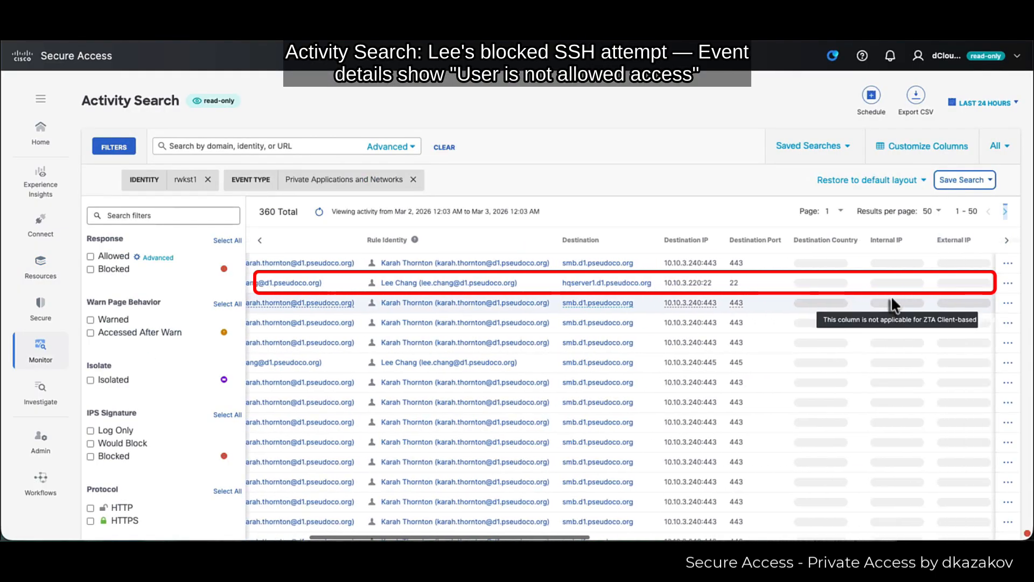
pyautogui.hscroll(3, 891, 296)
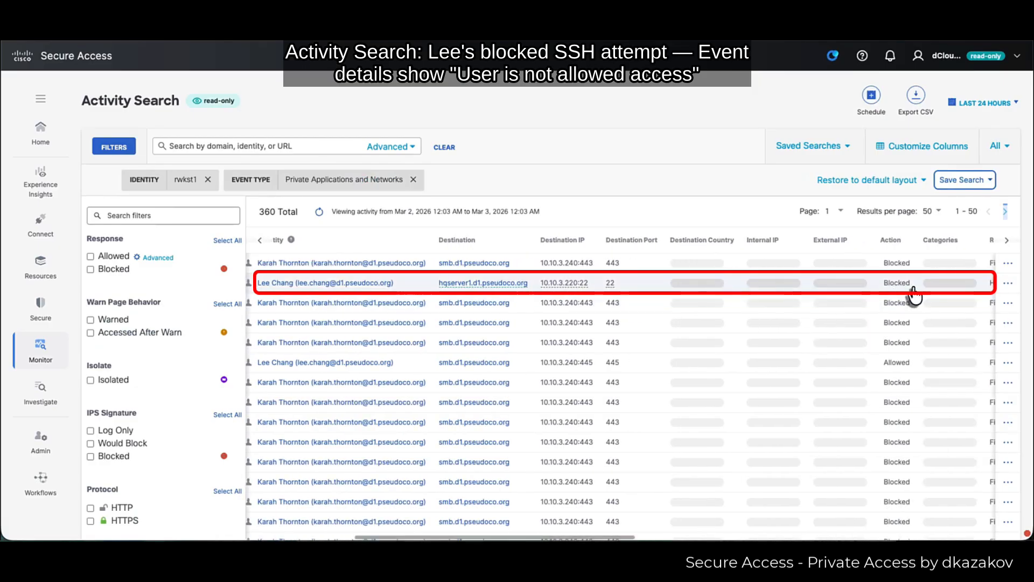
pyautogui.click(912, 289)
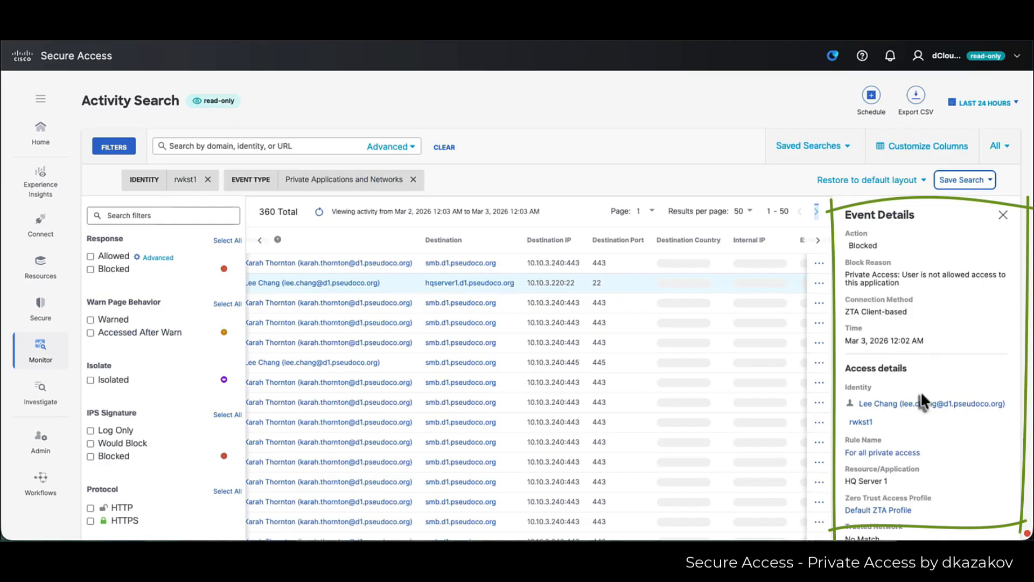
pyautogui.scroll(-4, 933, 443)
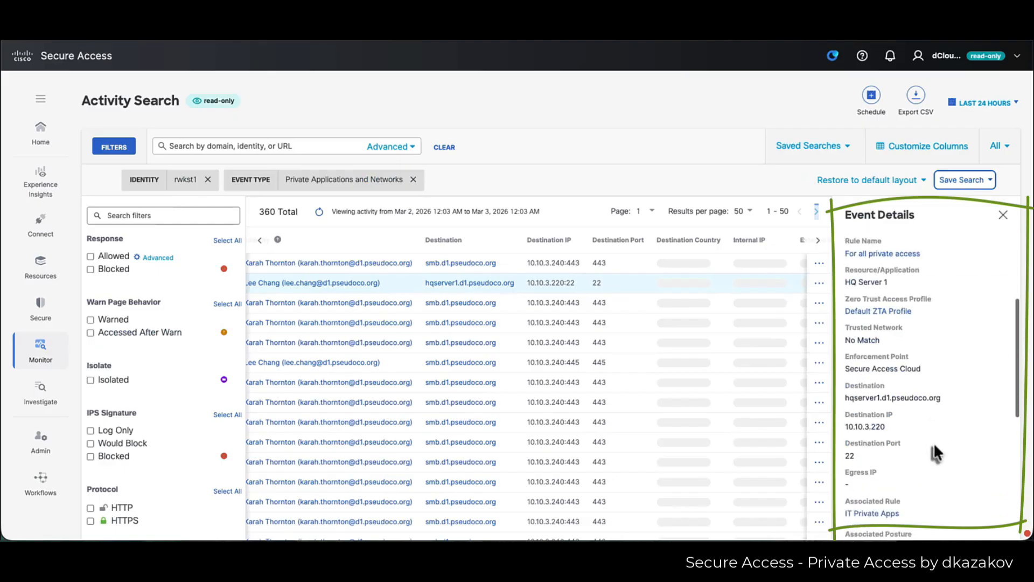
pyautogui.scroll(-5, 933, 441)
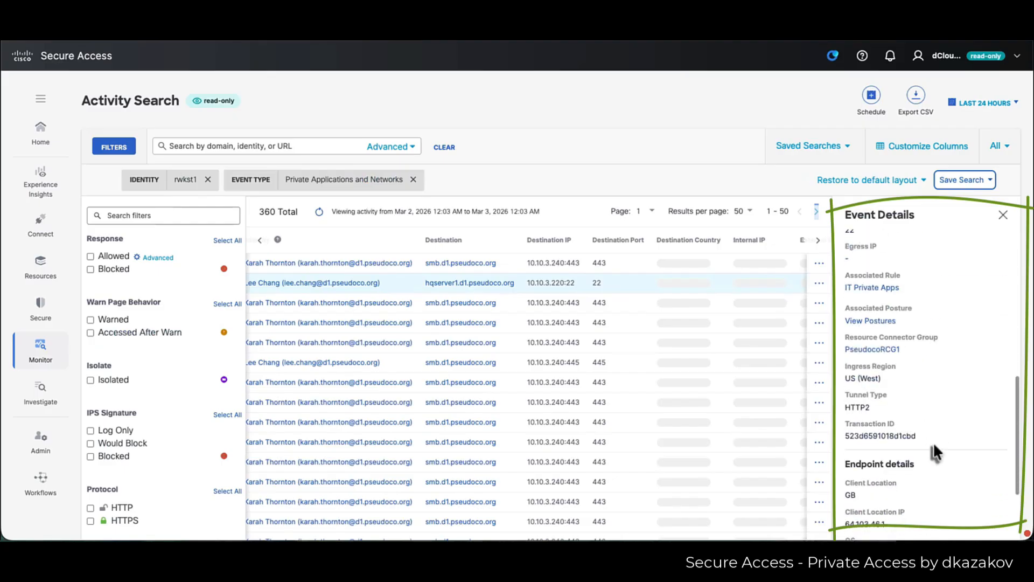
pyautogui.scroll(-3, 933, 442)
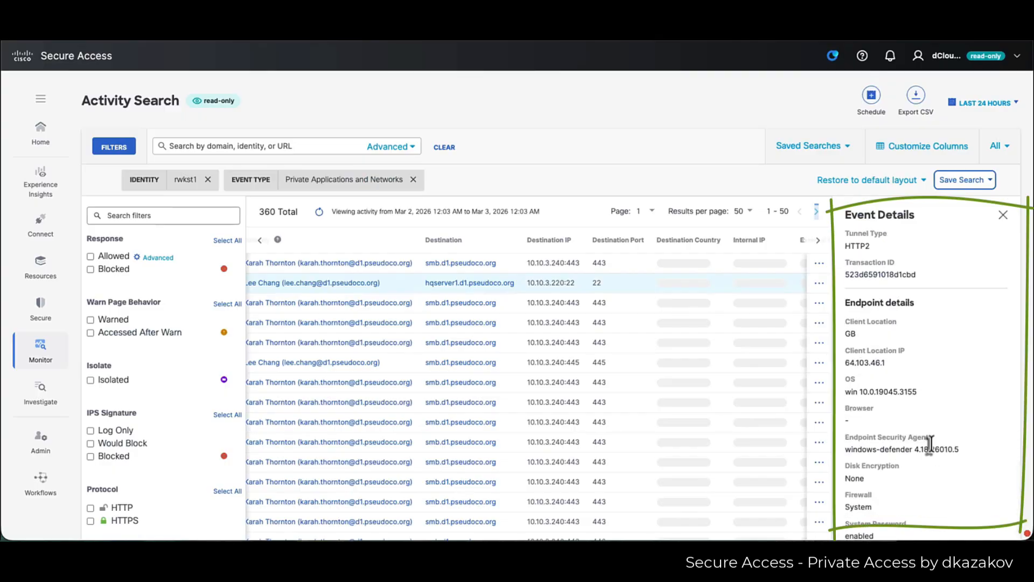
pyautogui.scroll(12, 933, 441)
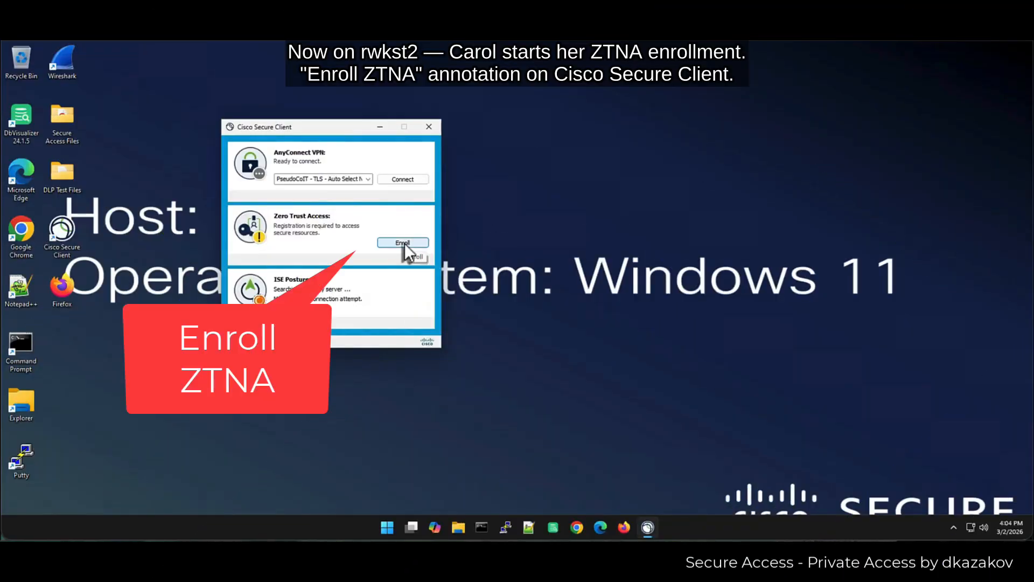
# - Start Zero Trust Access enrollment with the company email and choose the SSE Sales Demo organization
pyautogui.click(404, 243)
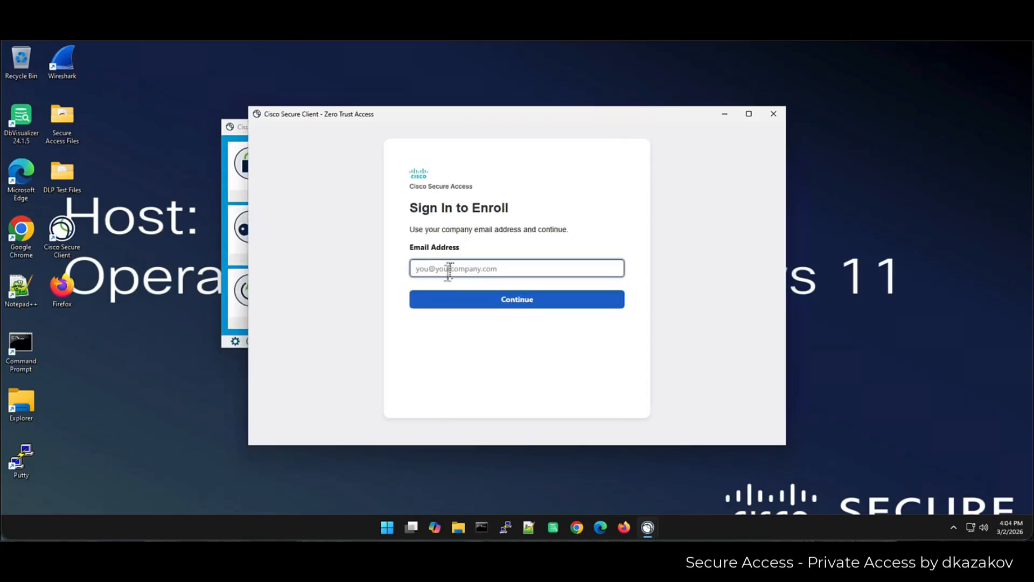
pyautogui.click(451, 271)
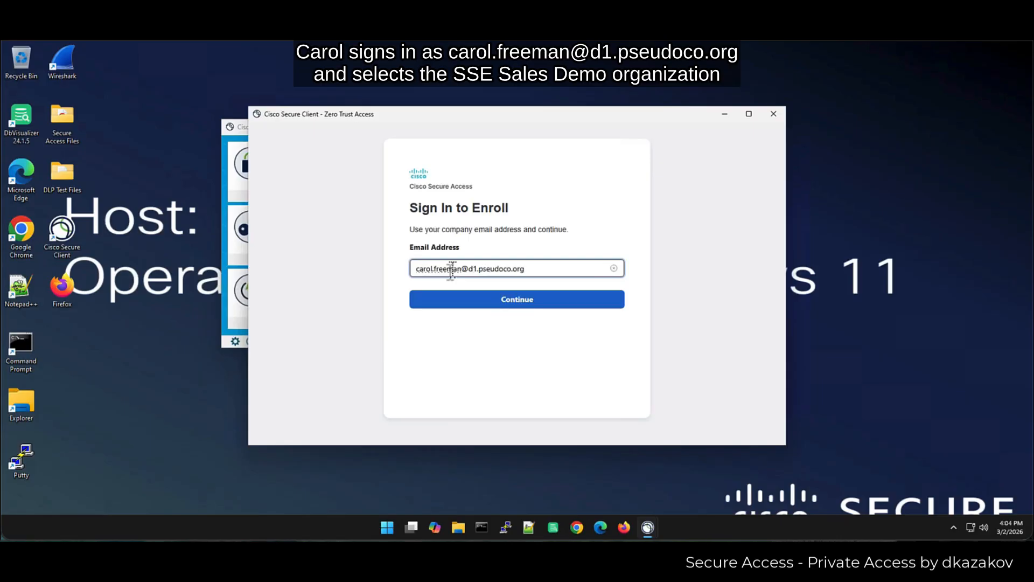
pyautogui.press('Return')
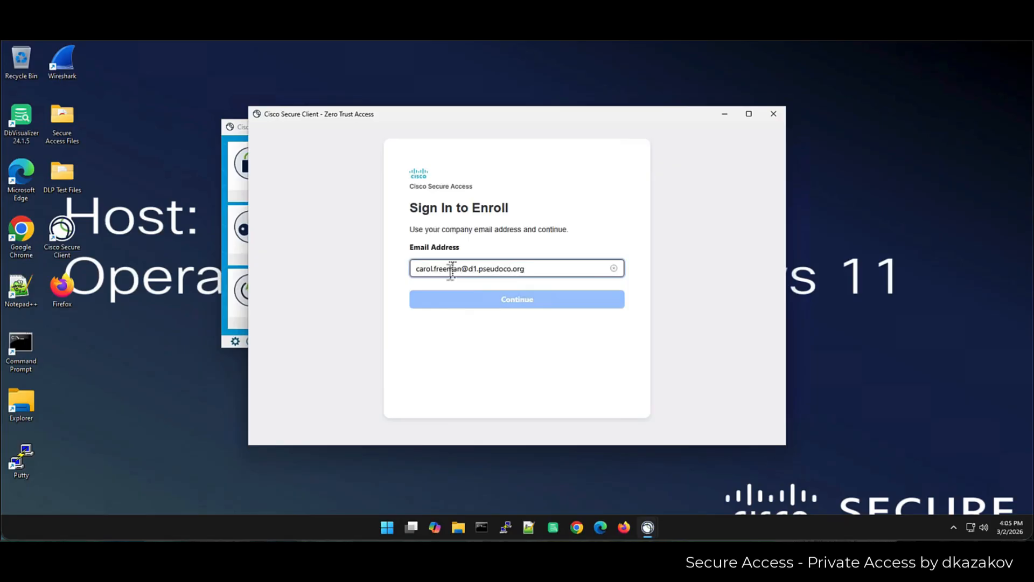
pyautogui.click(462, 262)
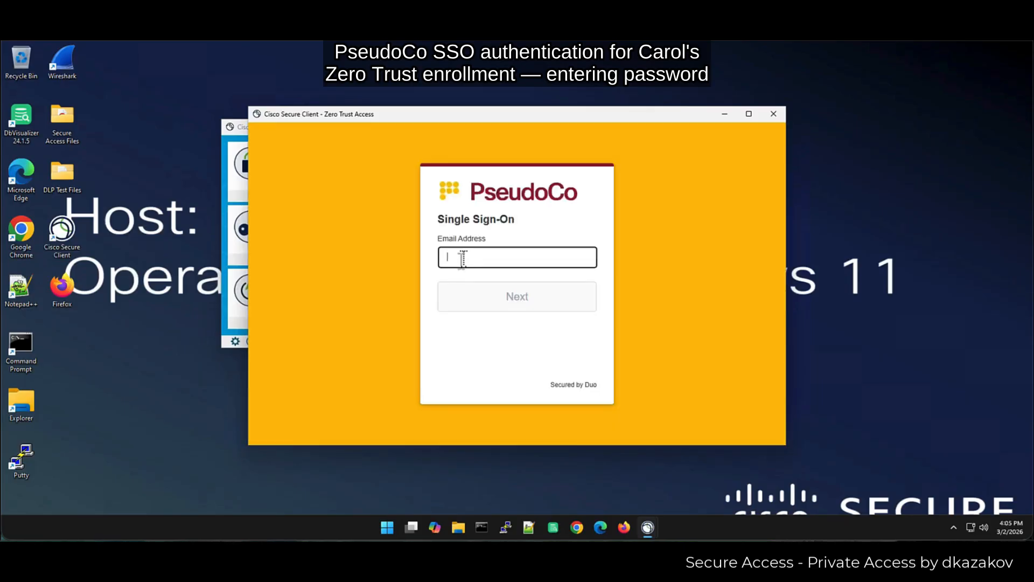
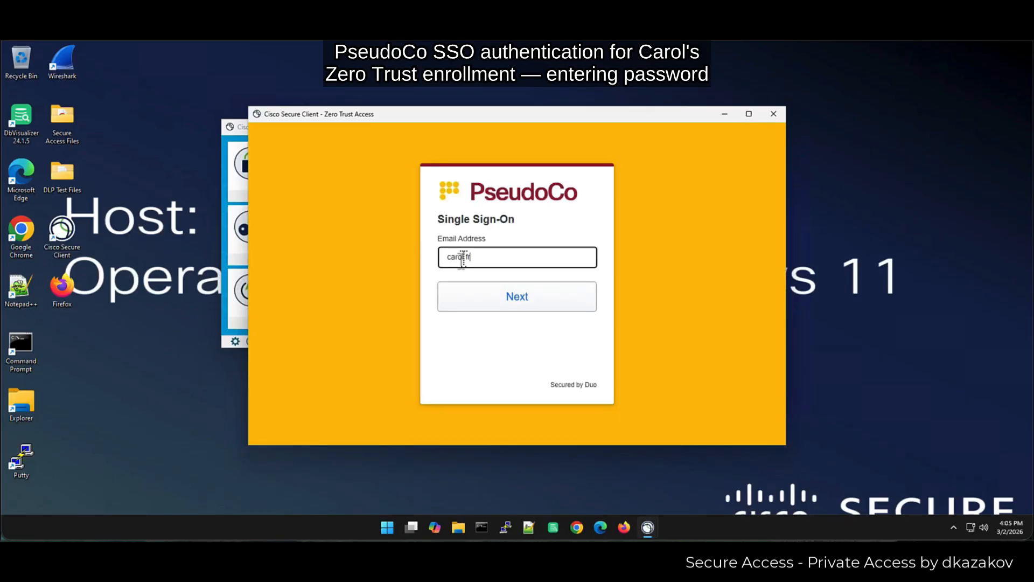
# - Sign in on the PseudoCo SSO page with the user's company email and password
pyautogui.press('Return')
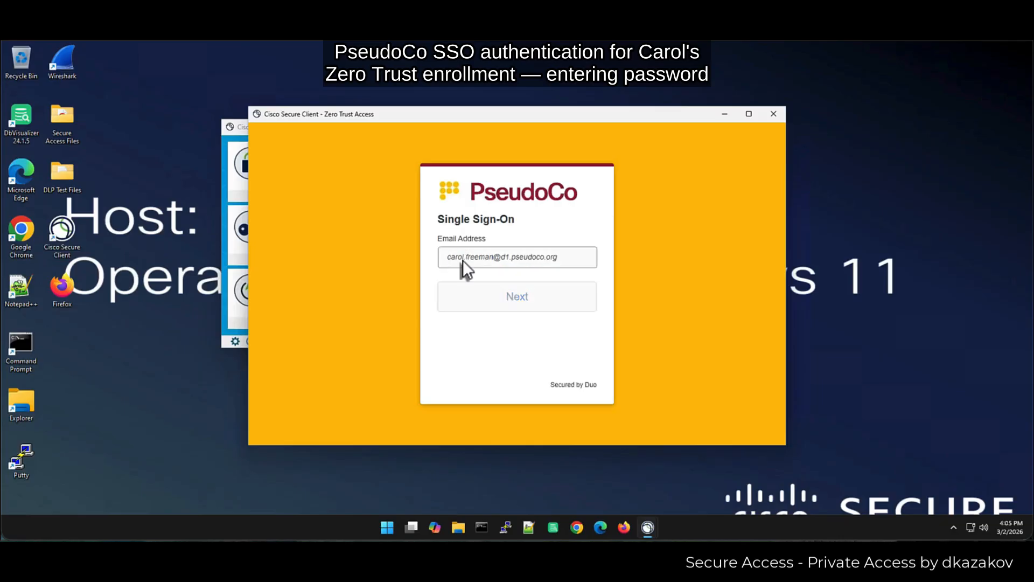
pyautogui.write('P')
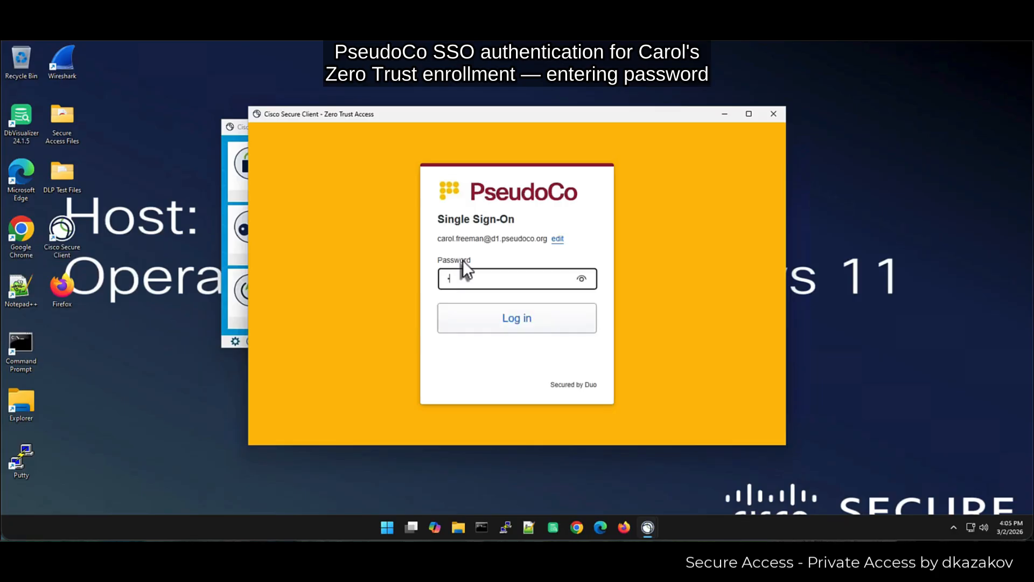
pyautogui.press('Return')
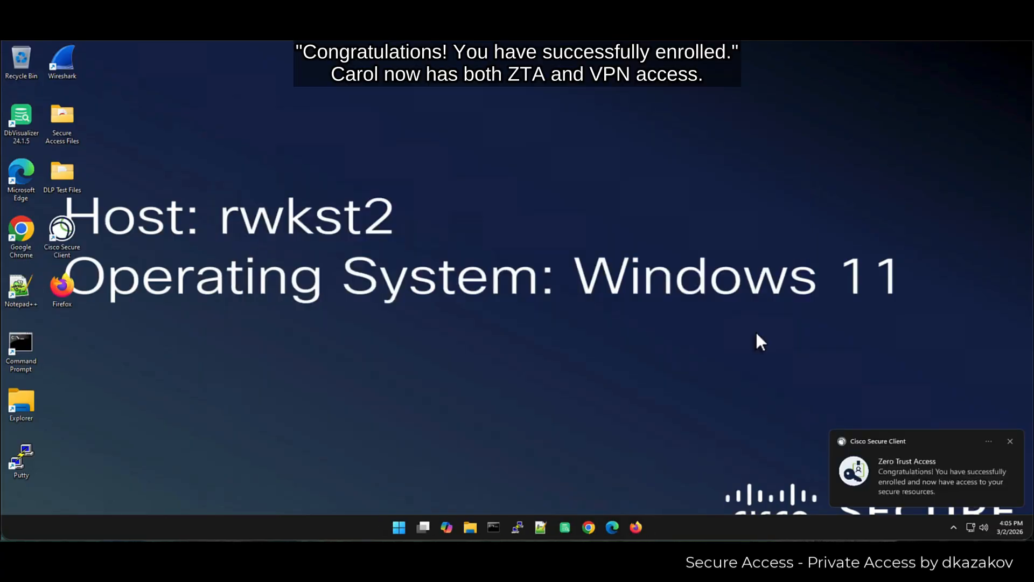
# - Launch PuTTY on rwkst2 and connect to the saved hqServer1 session
pyautogui.doubleClick(24, 468)
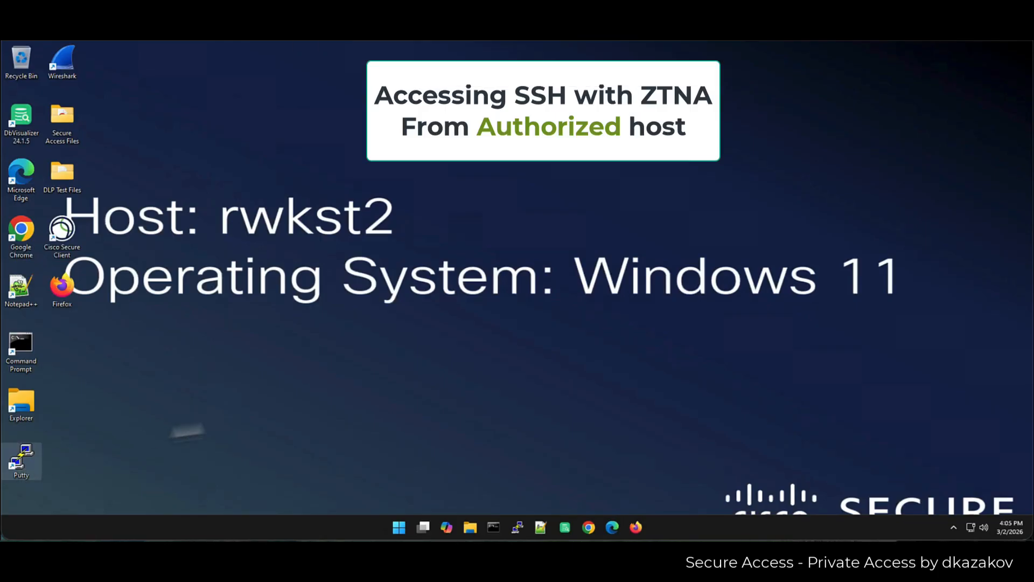
pyautogui.click(522, 334)
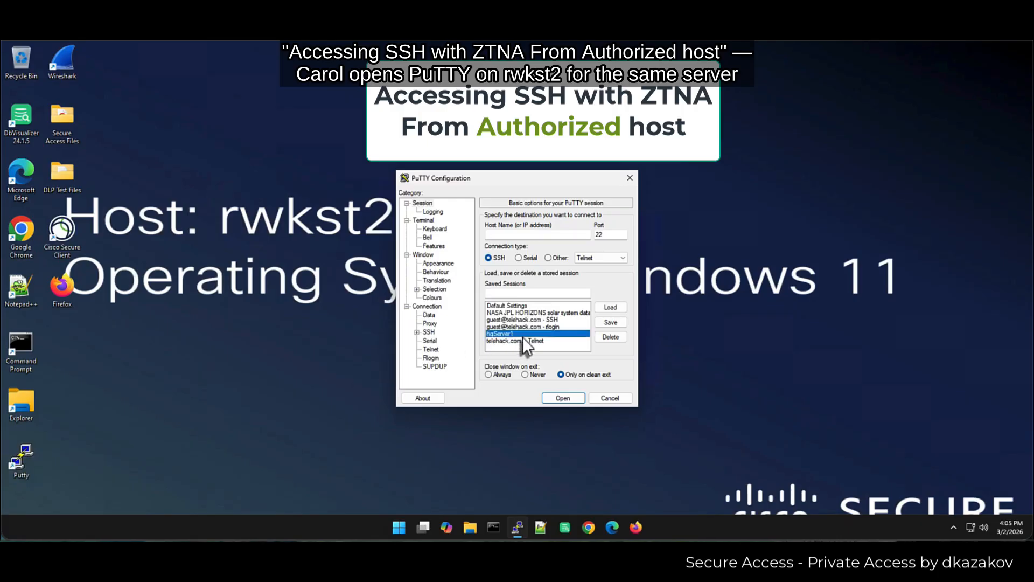
pyautogui.doubleClick(526, 334)
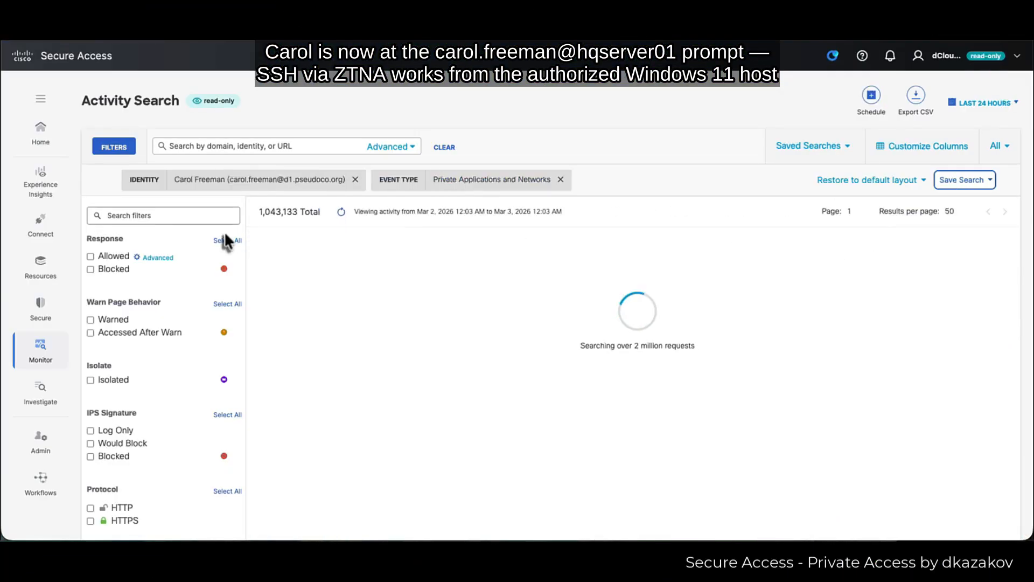
# - Filter Activity Search by IP 10.10.3.220 and open the first ZTA connection event
pyautogui.click(292, 145)
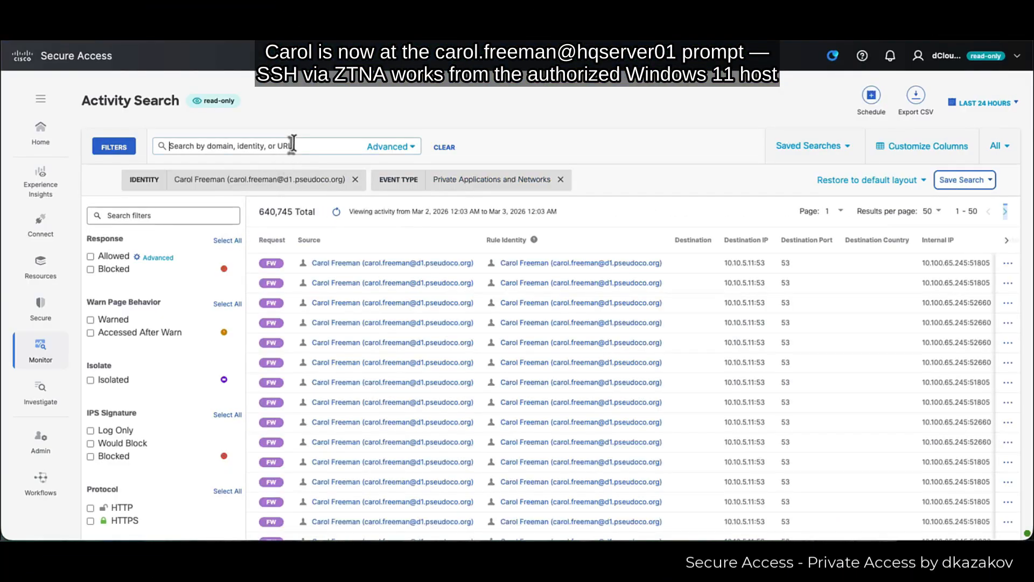
pyautogui.write('10.10.3.220')
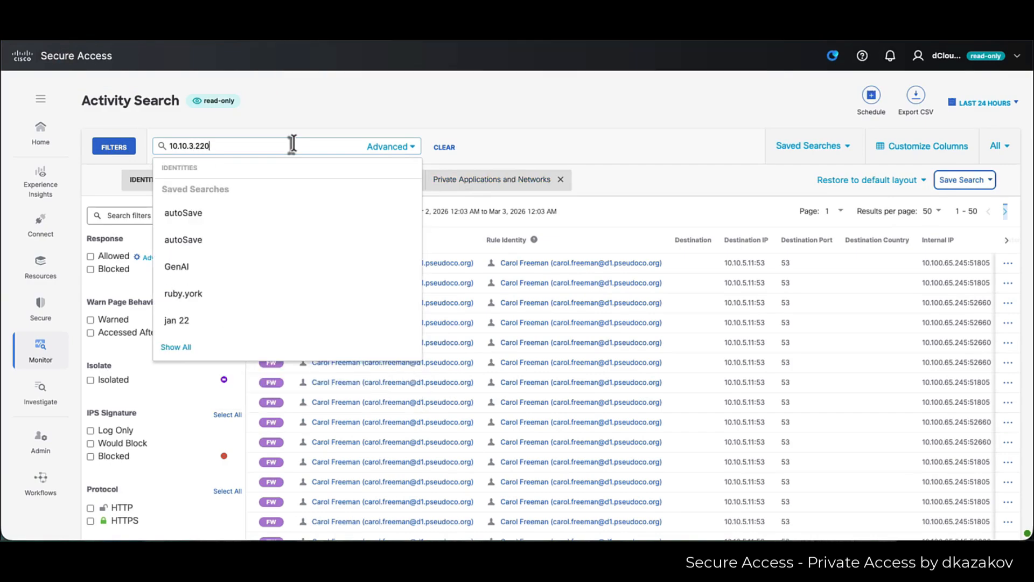
pyautogui.press('Return')
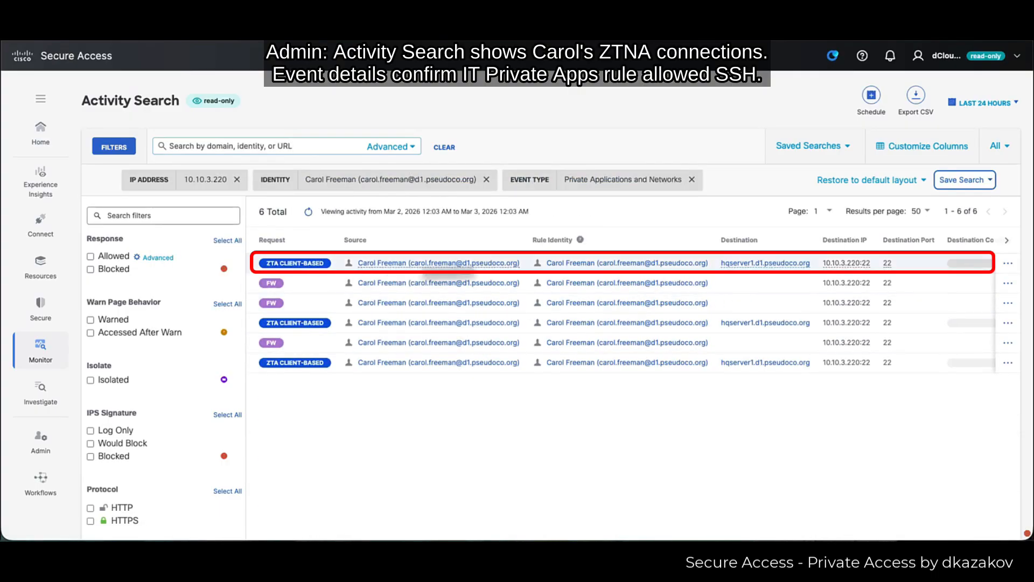
pyautogui.click(713, 268)
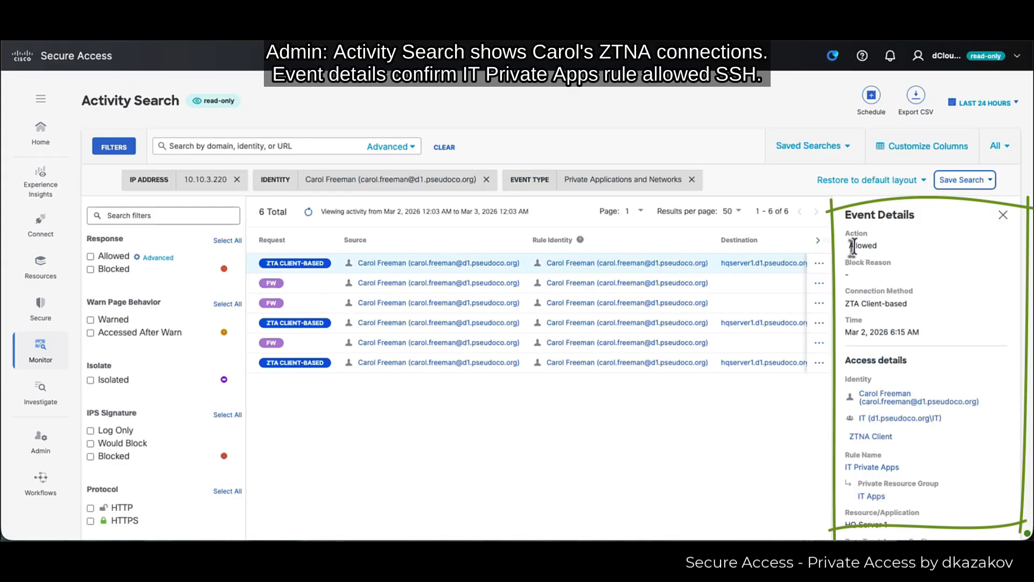
# - Scroll the Event Details to confirm the IT Private Apps rule and putty.exe as endpoint application
pyautogui.scroll(-3, 959, 372)
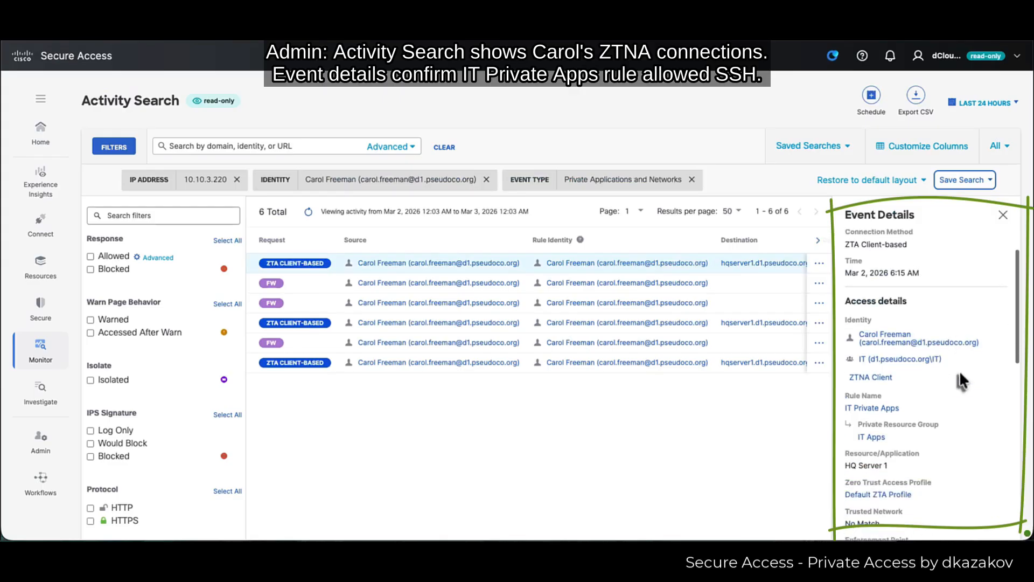
pyautogui.scroll(-3, 959, 371)
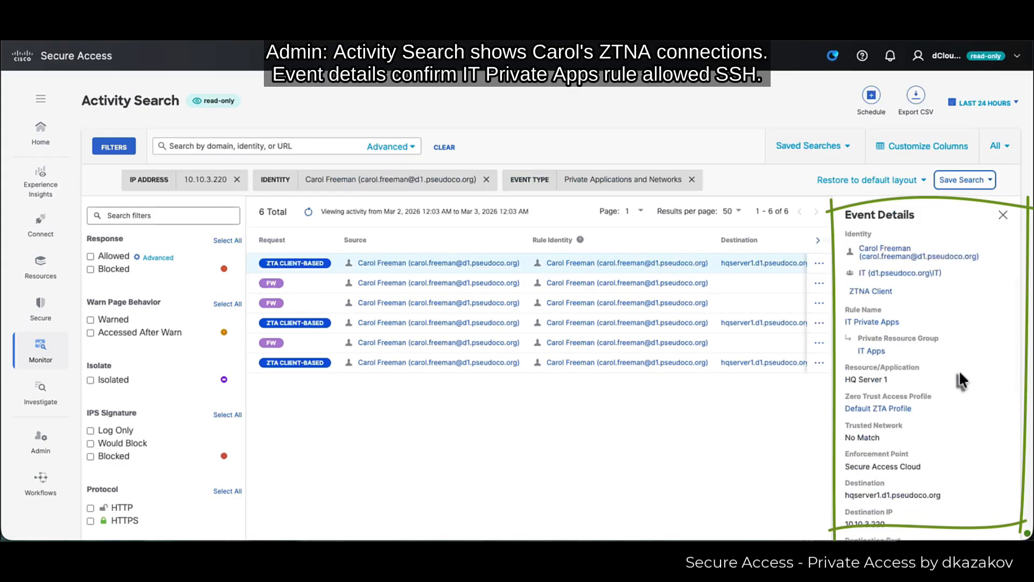
pyautogui.scroll(-10, 959, 370)
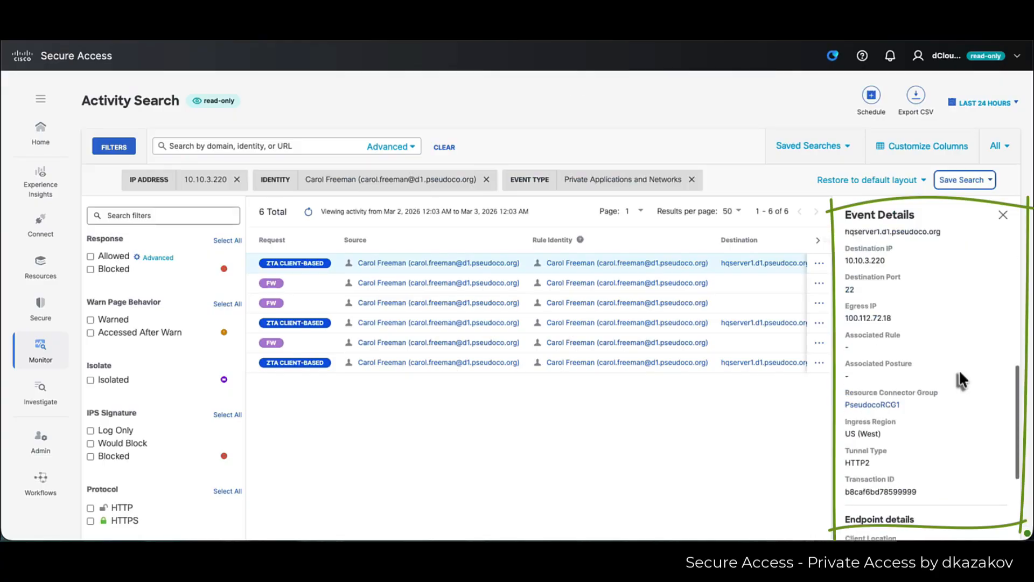
pyautogui.scroll(-4, 958, 377)
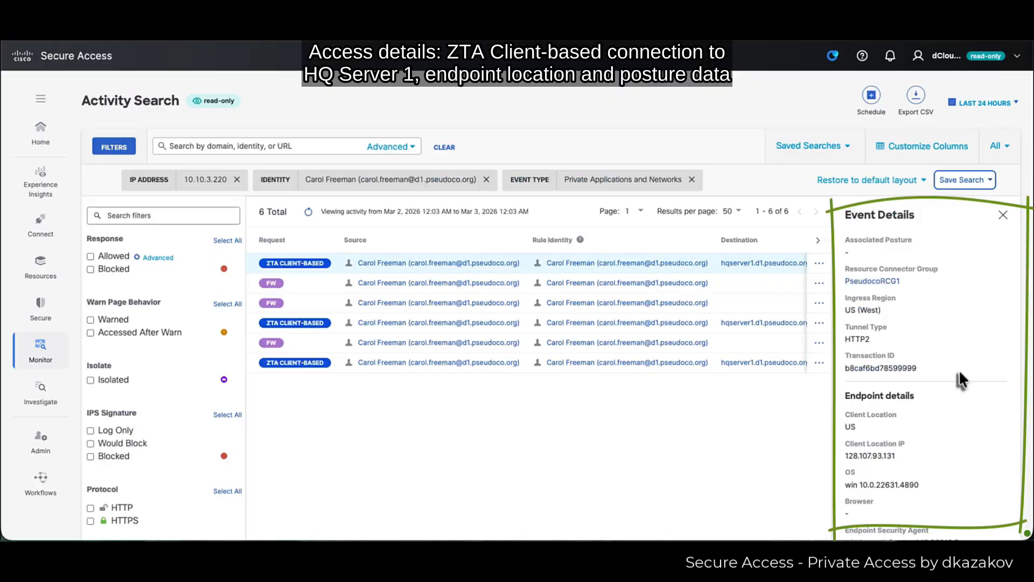
pyautogui.scroll(-3, 960, 373)
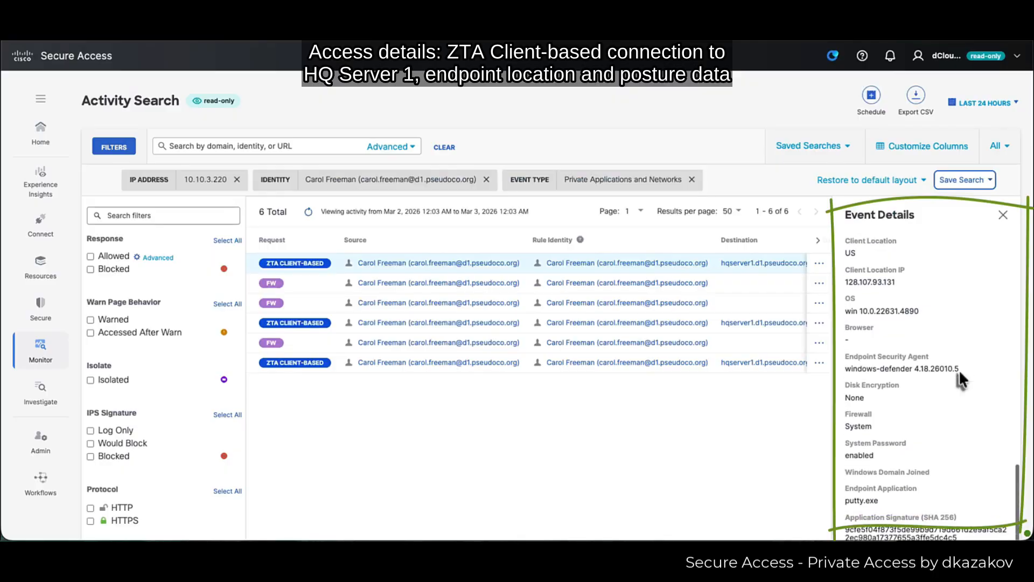
pyautogui.scroll(-5, 959, 370)
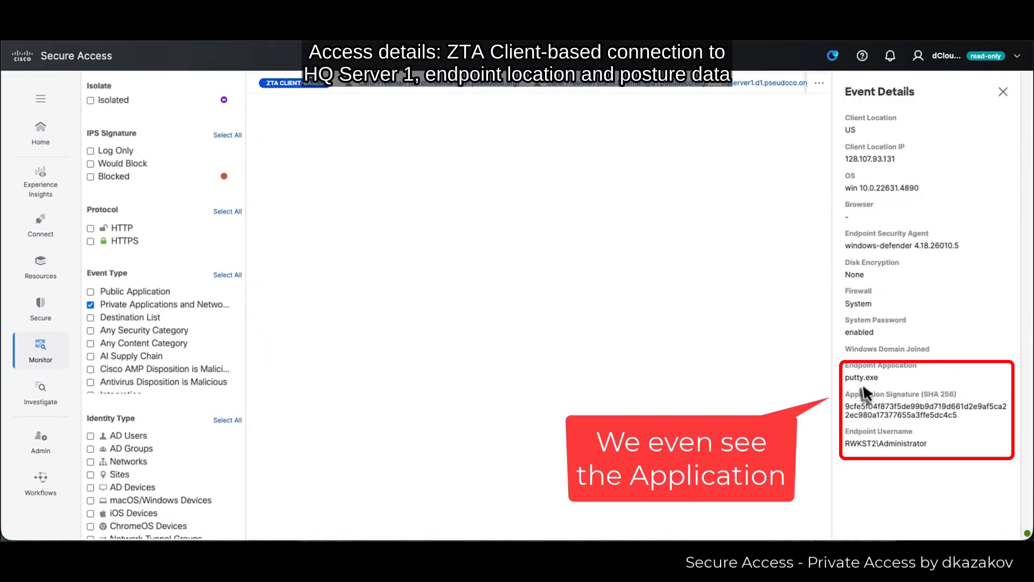
pyautogui.moveTo(856, 377); pyautogui.dragTo(889, 376)
pyautogui.scroll(1, 890, 376)
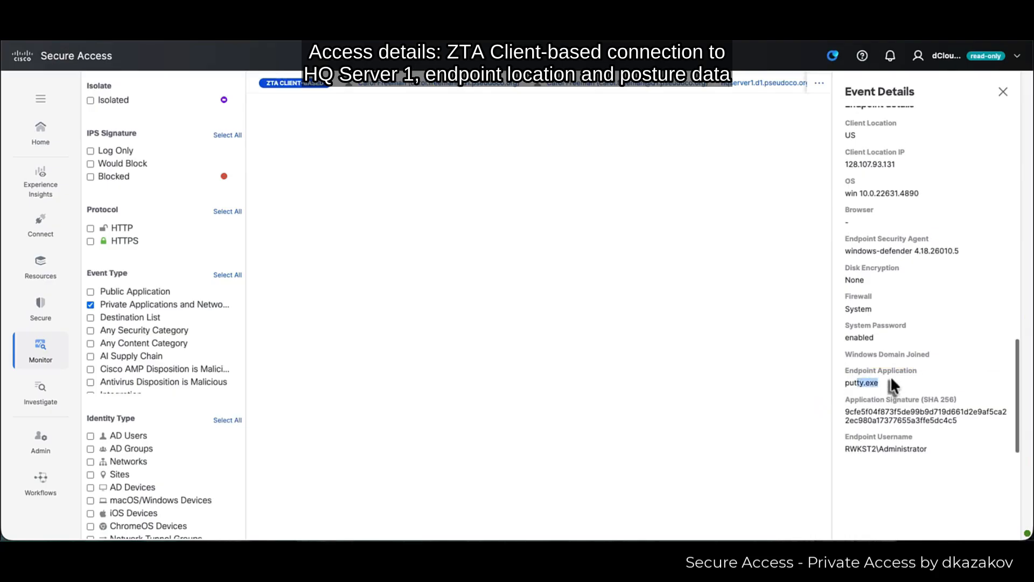
pyautogui.scroll(10, 891, 376)
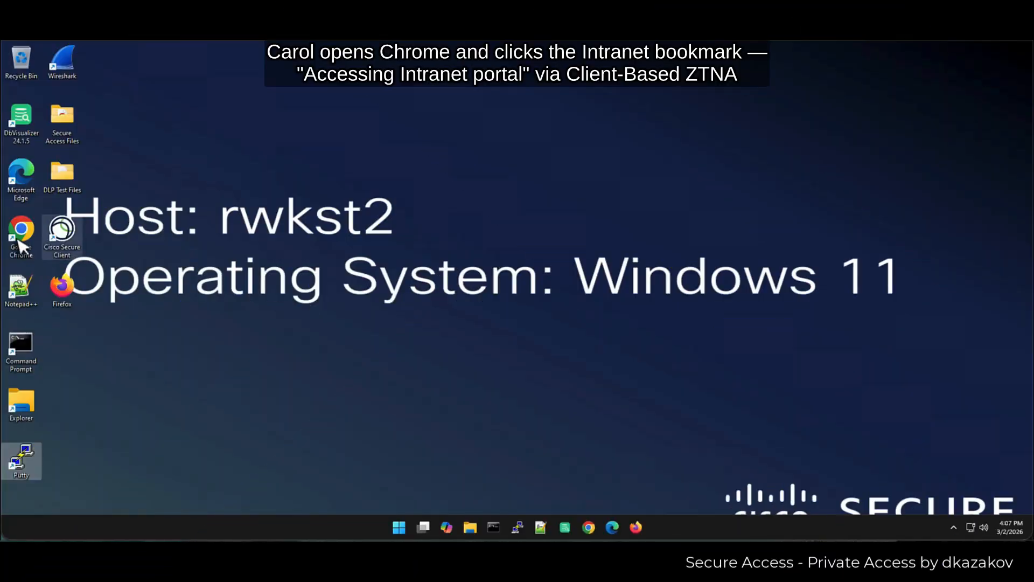
# - Launch Chrome and load the PseudoCo Projects Dashboard via the 'Intranet - VPN/Client ZTA' bookmark
pyautogui.doubleClick(15, 236)
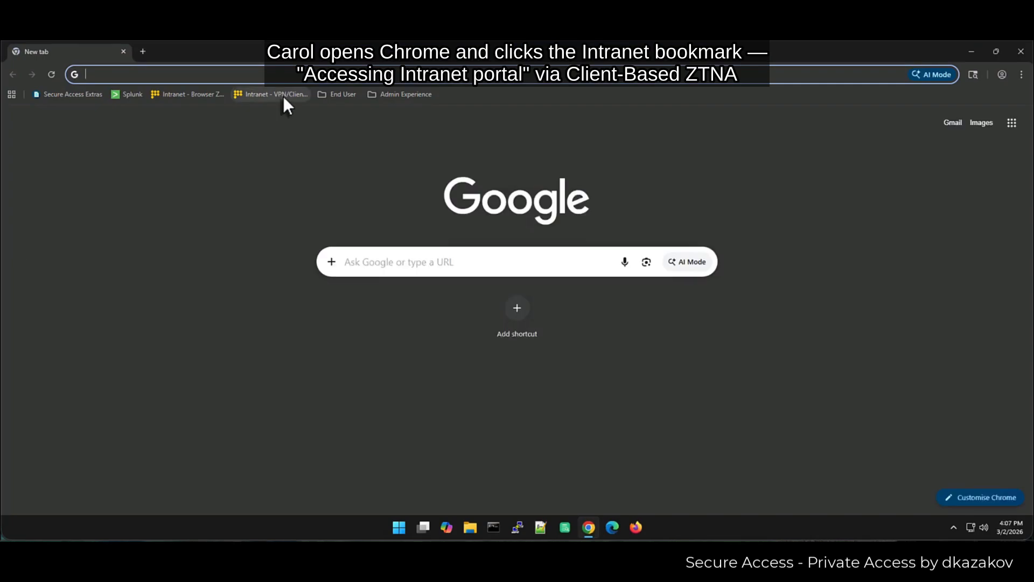
pyautogui.click(283, 98)
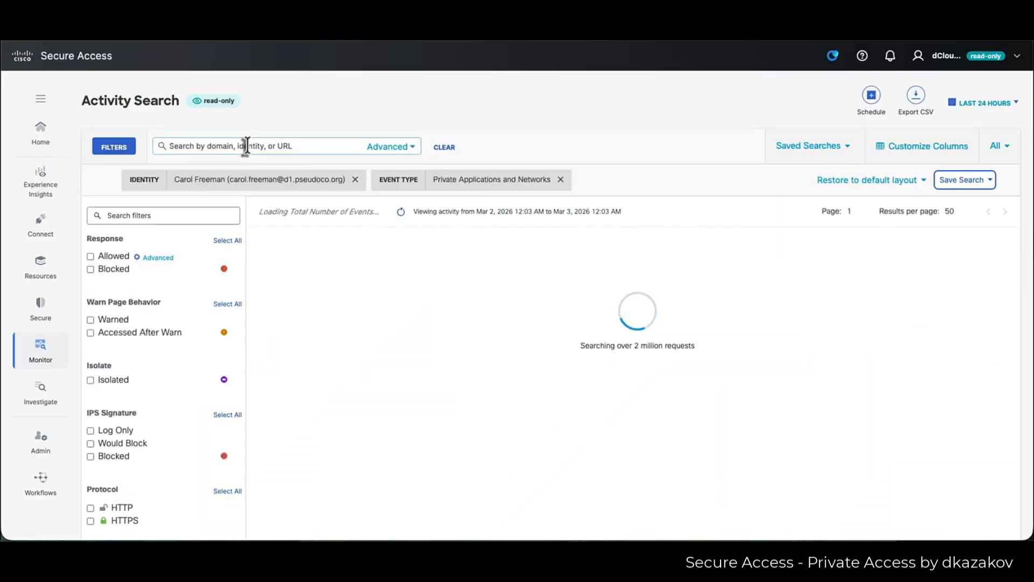
# - Filter activity by 10.10.3.200 and open the newest allowed intranet access event's details
pyautogui.write('10.10.3.200')
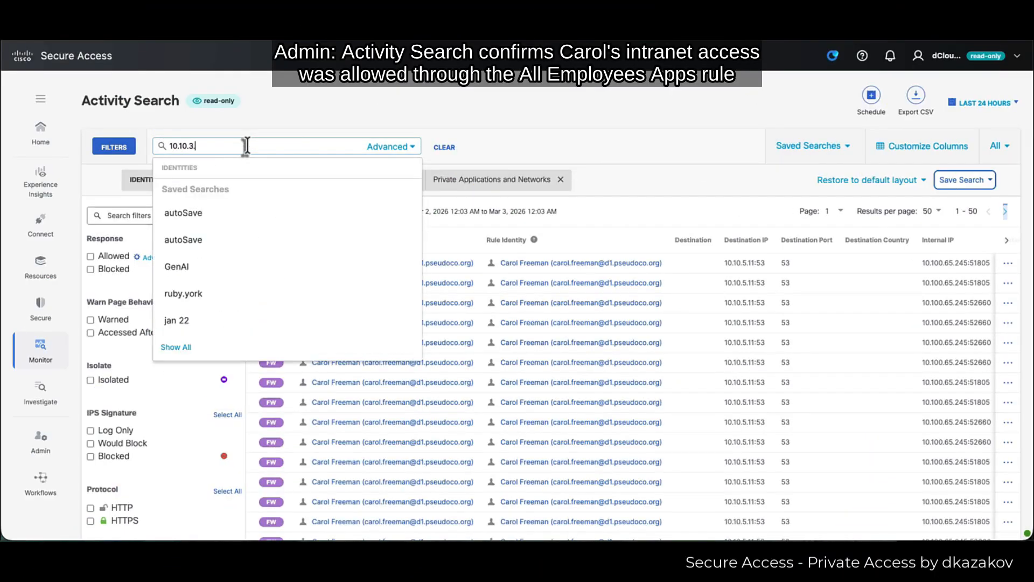
pyautogui.press('Return')
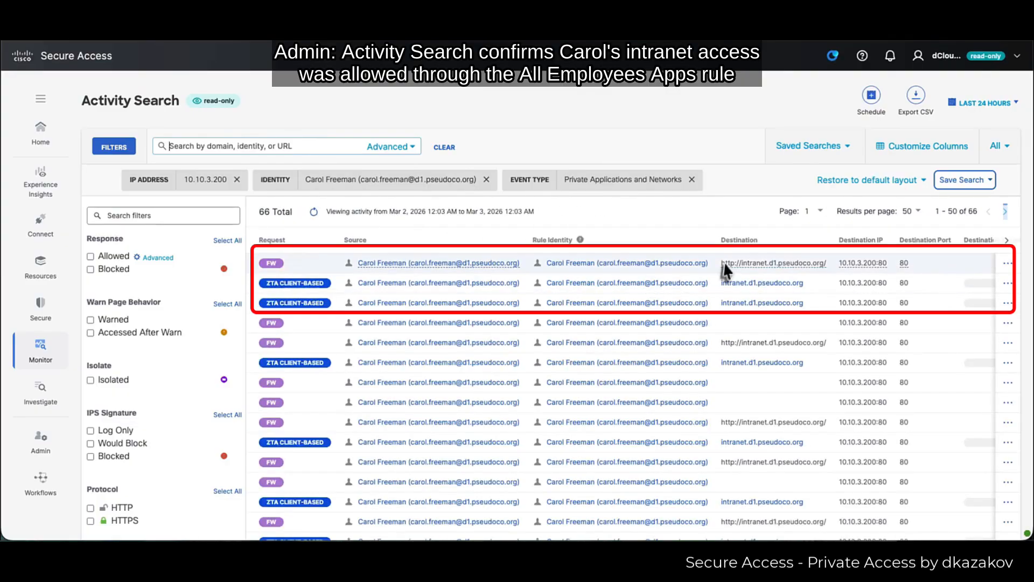
pyautogui.click(711, 267)
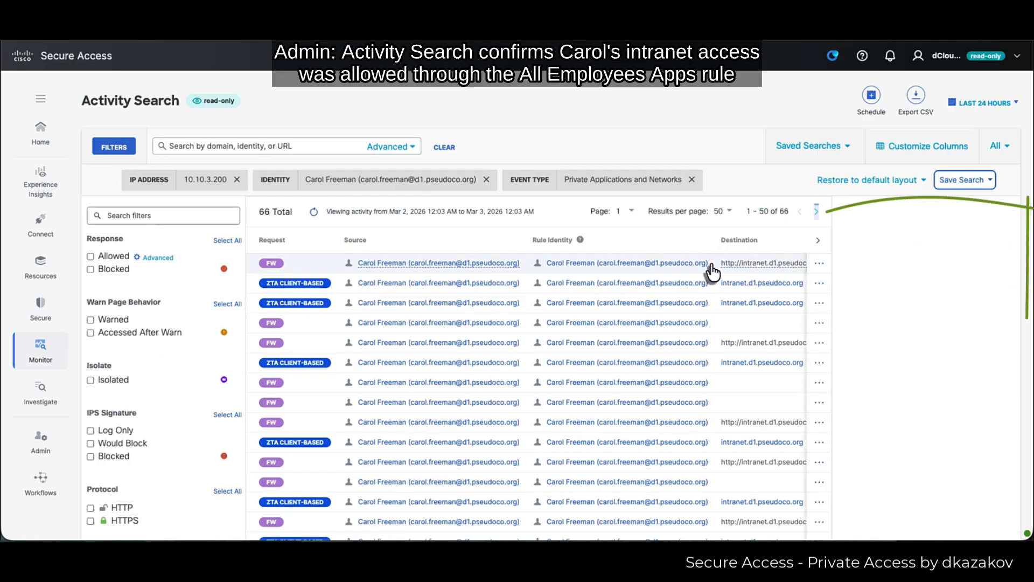
pyautogui.scroll(-1, 906, 368)
pyautogui.scroll(-8, 906, 358)
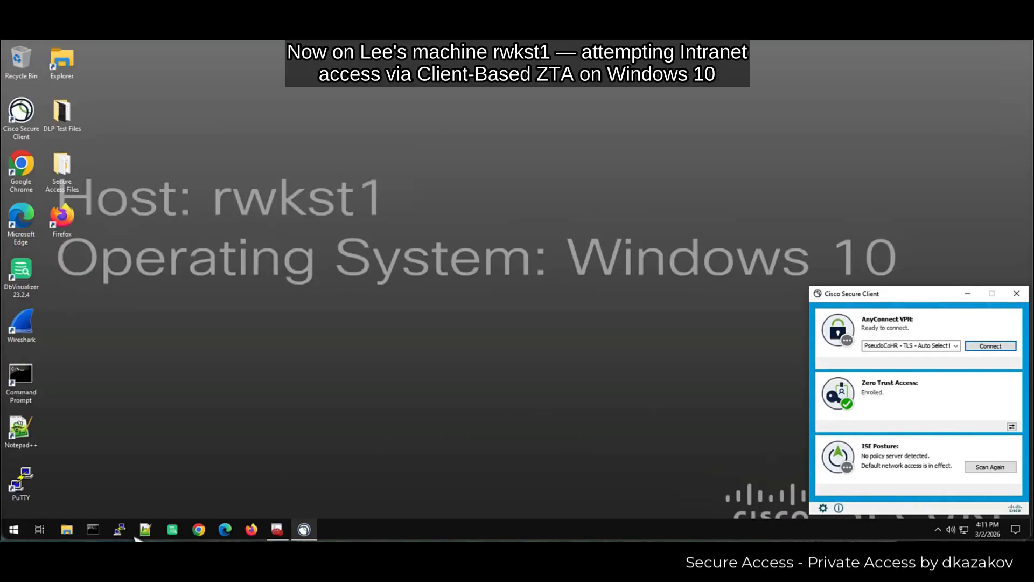
# - In Chrome, try the intranet address directly, then open the 'Intranet - Browser ZTA' bookmark
pyautogui.click(193, 533)
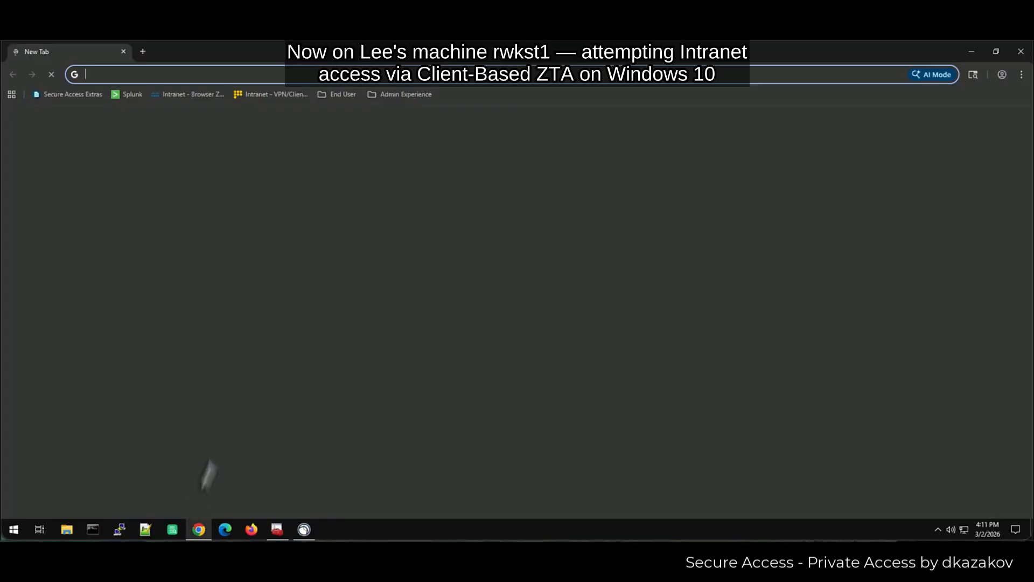
pyautogui.click(278, 94)
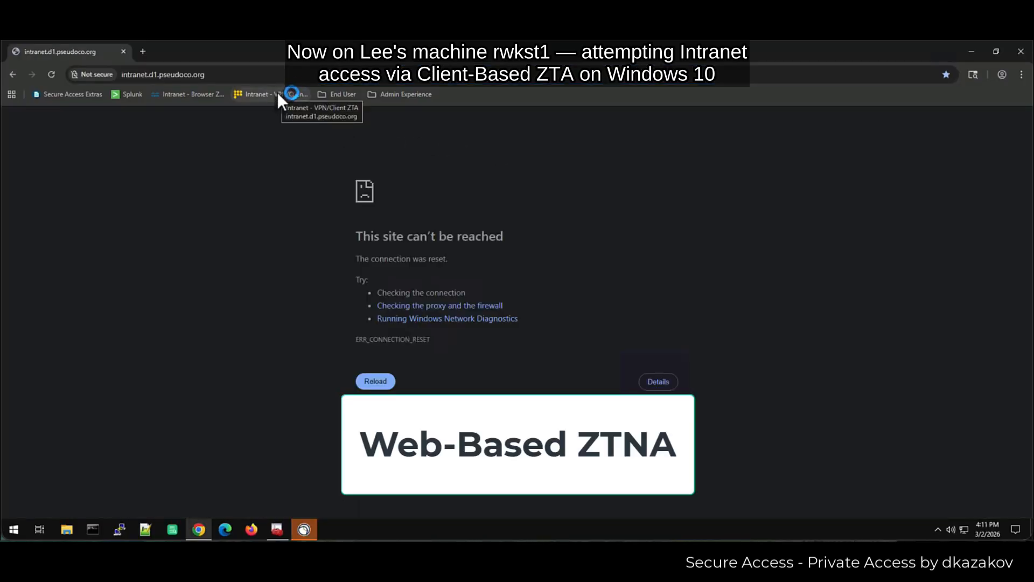
pyautogui.click(176, 103)
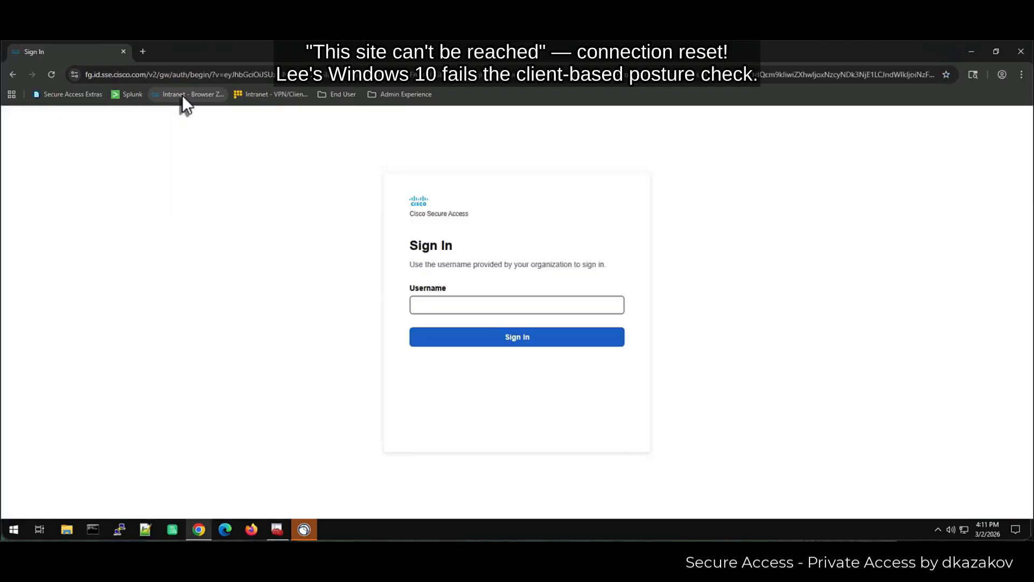
# - Sign in through PseudoCo single sign-on with the user's username, email and password
pyautogui.click(495, 304)
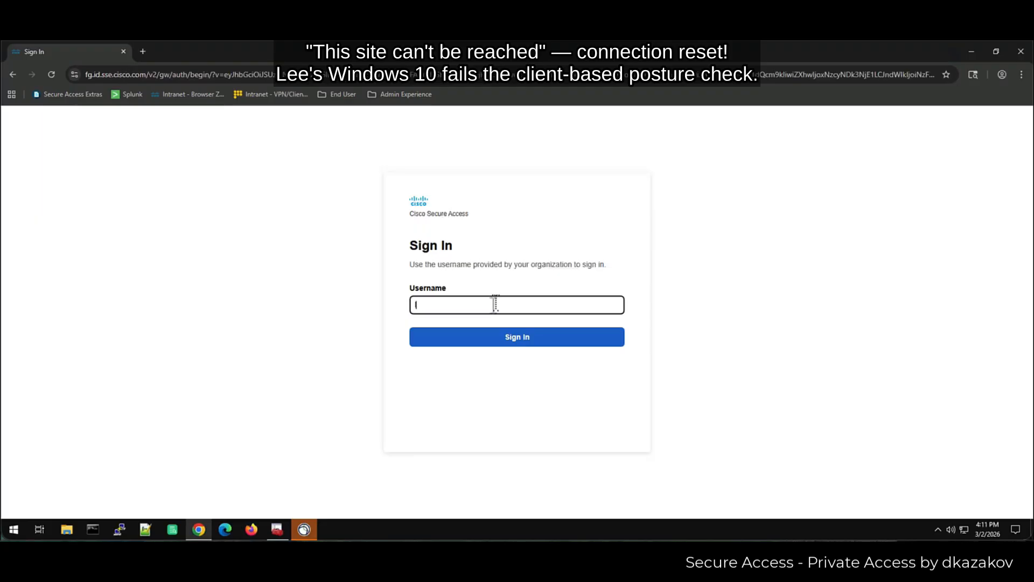
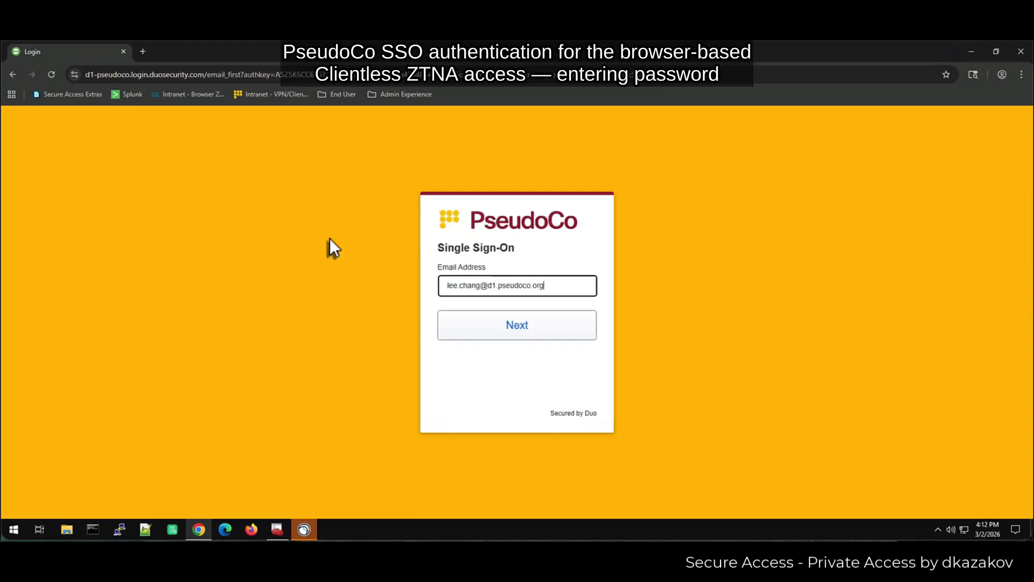
pyautogui.press('Return')
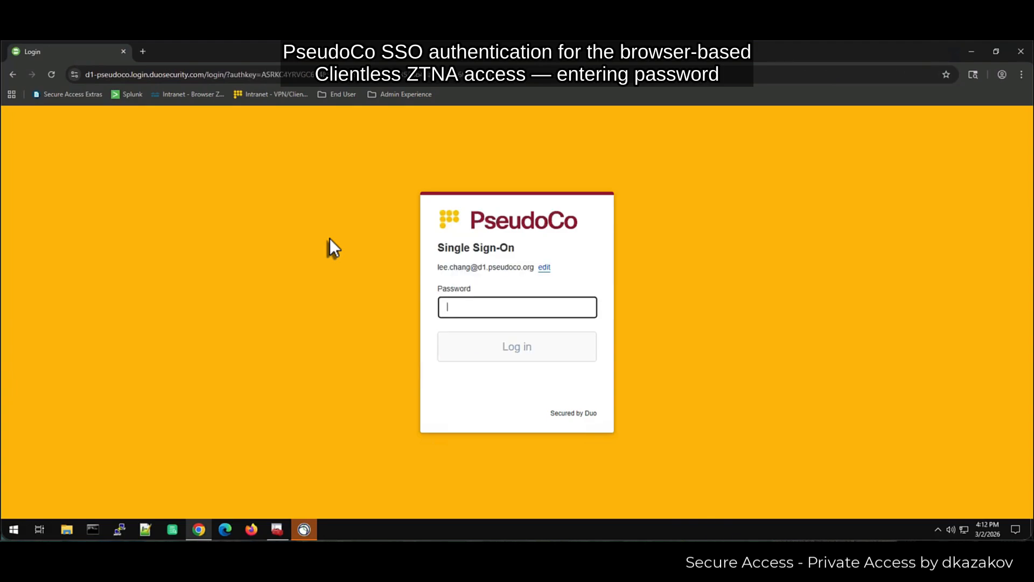
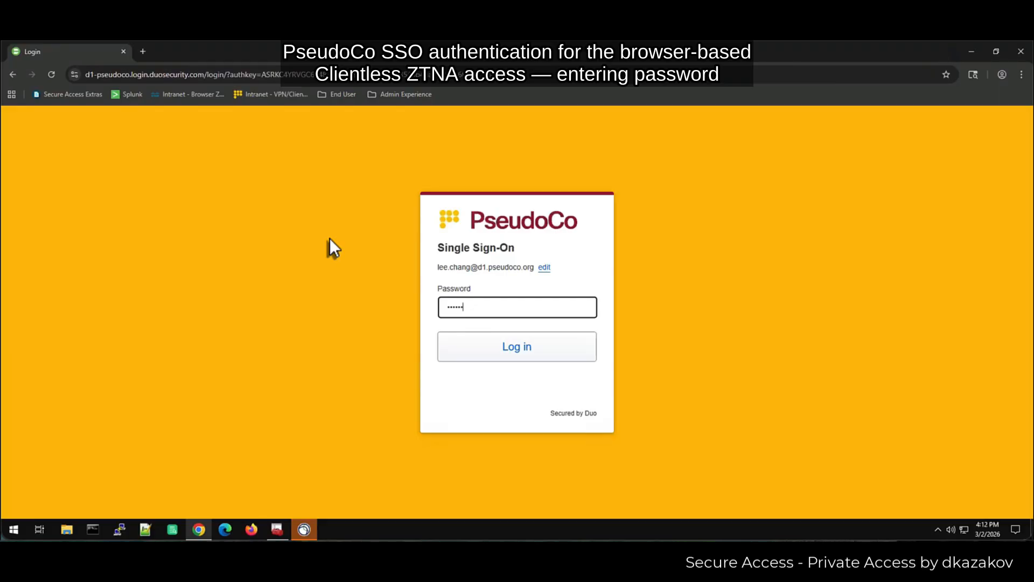
pyautogui.press('Return')
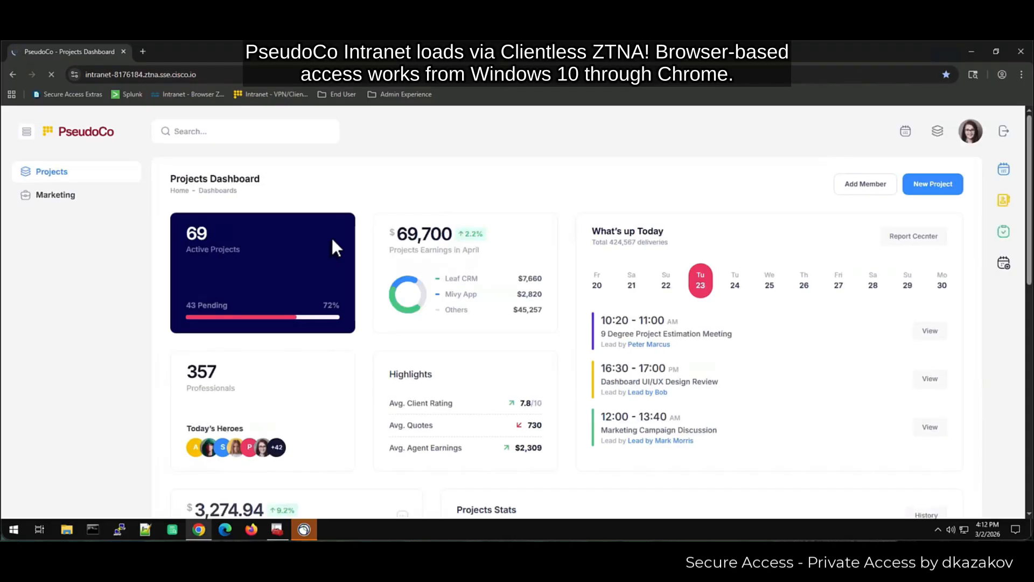
# - In Firefox, open the saved browser ZTA intranet address
pyautogui.click(251, 530)
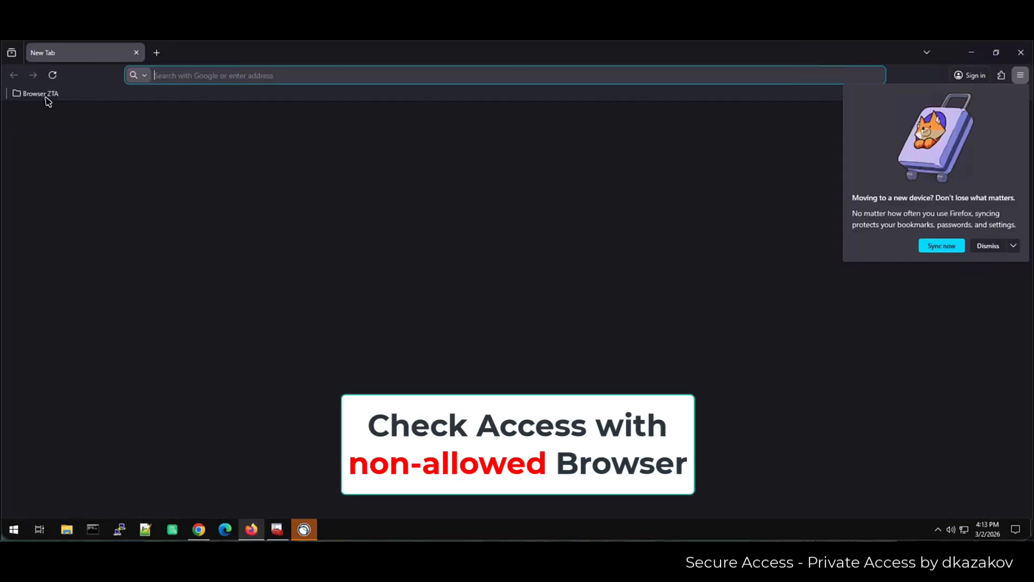
pyautogui.click(35, 95)
pyautogui.click(46, 113)
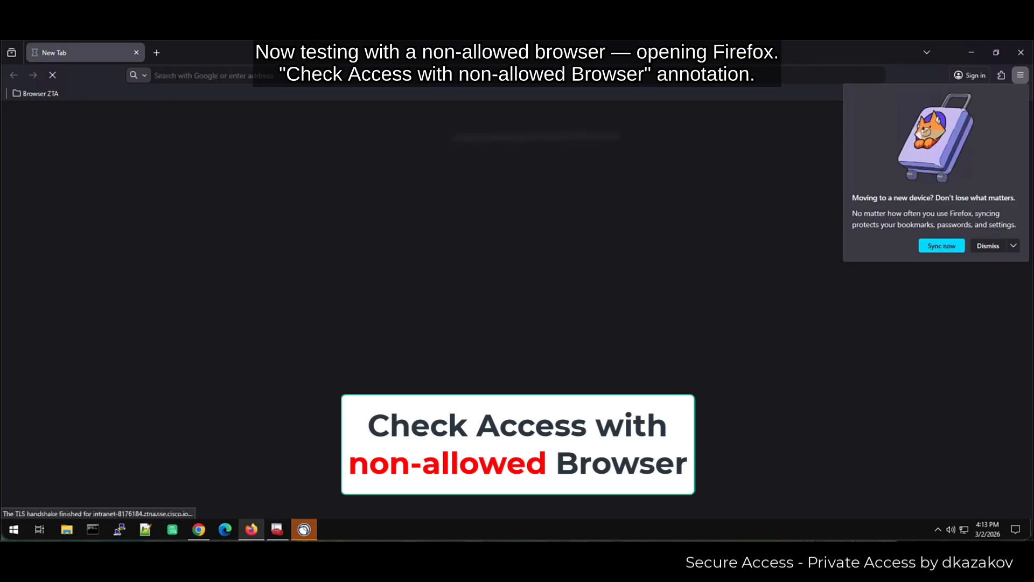
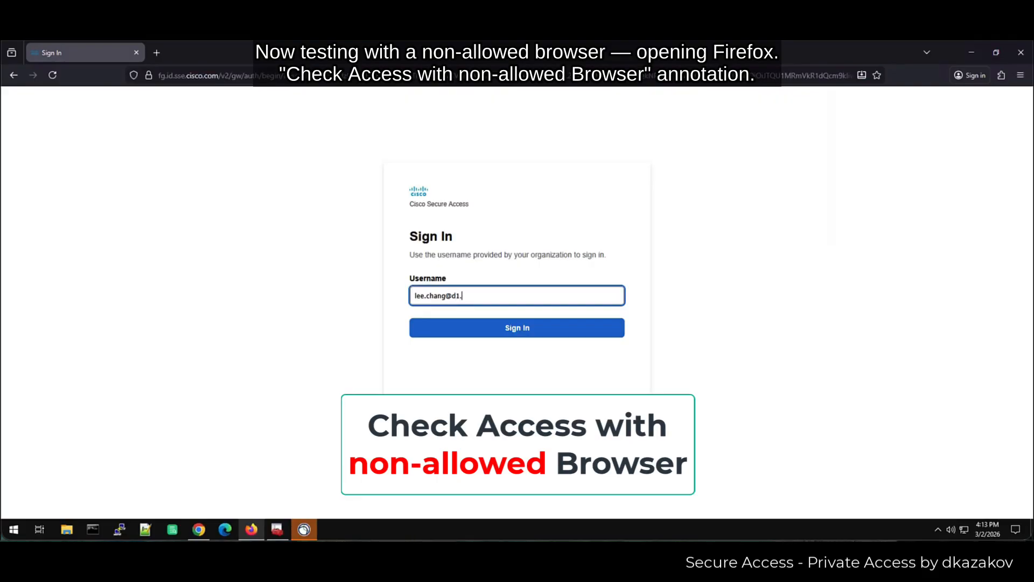
# - Sign in with the user's username, email and password, then view which browsers are allowed
pyautogui.press('Return')
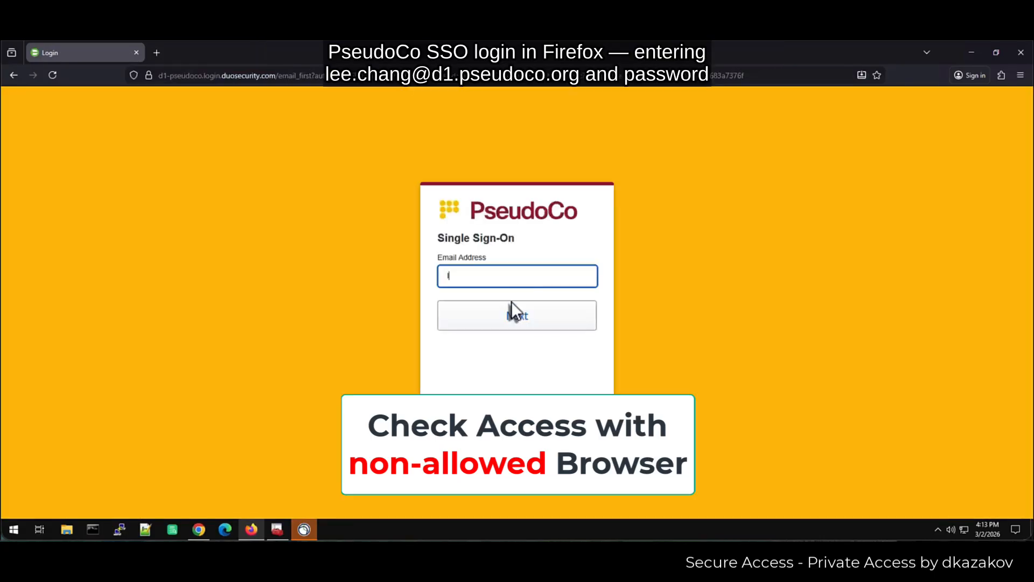
pyautogui.press('Return')
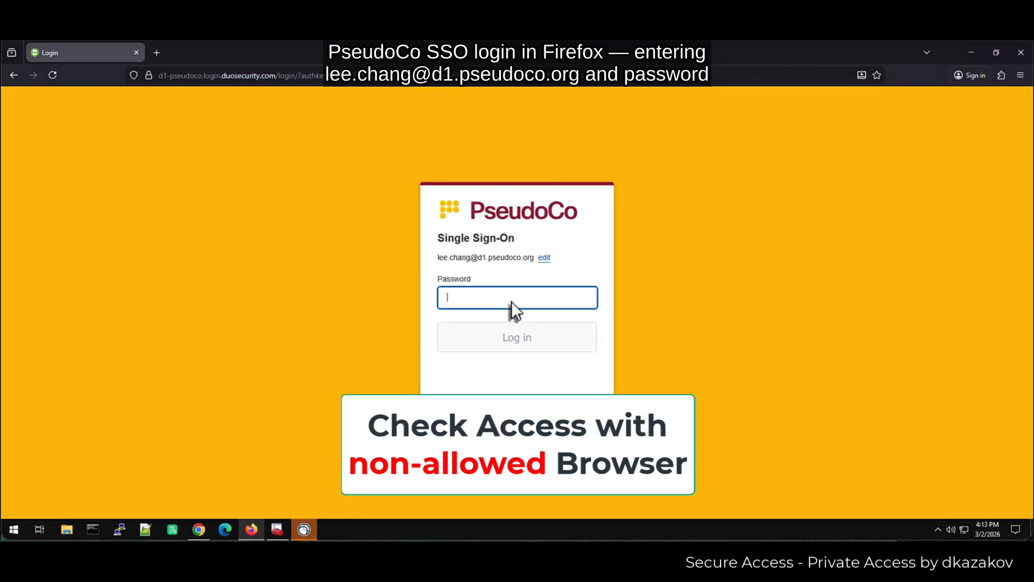
pyautogui.write('••••••••••')
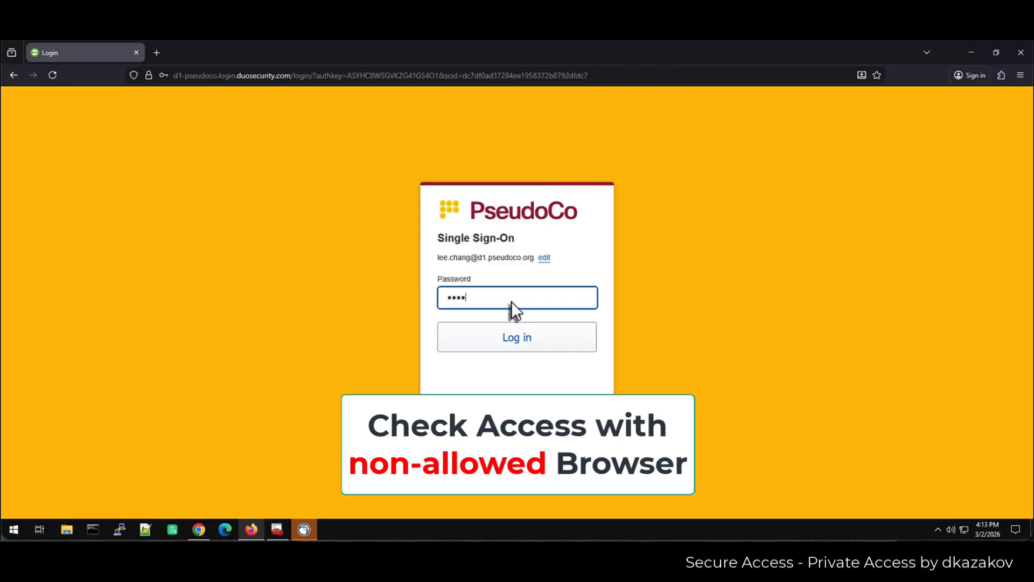
pyautogui.press('Return')
pyautogui.click(318, 190)
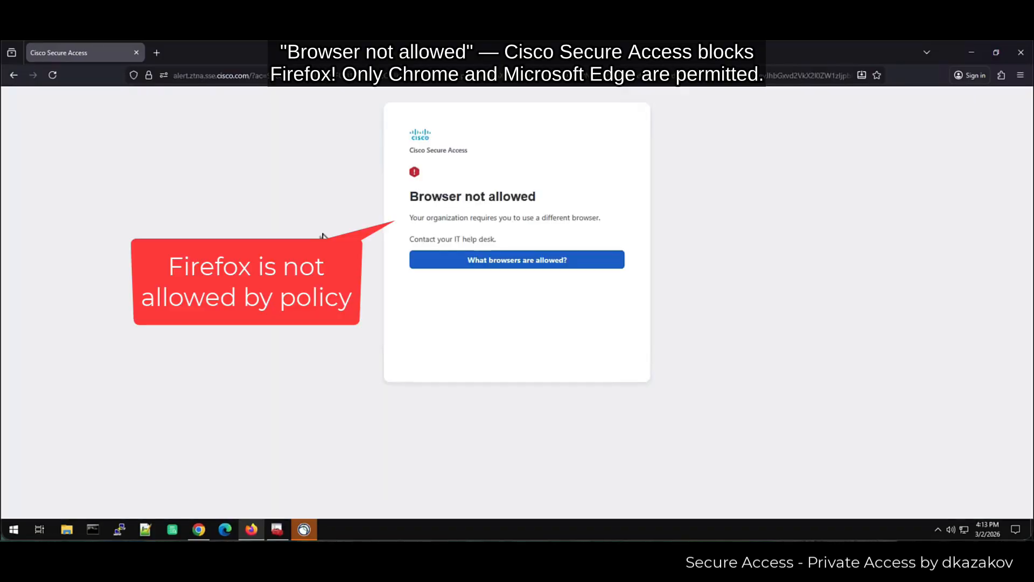
pyautogui.click(555, 260)
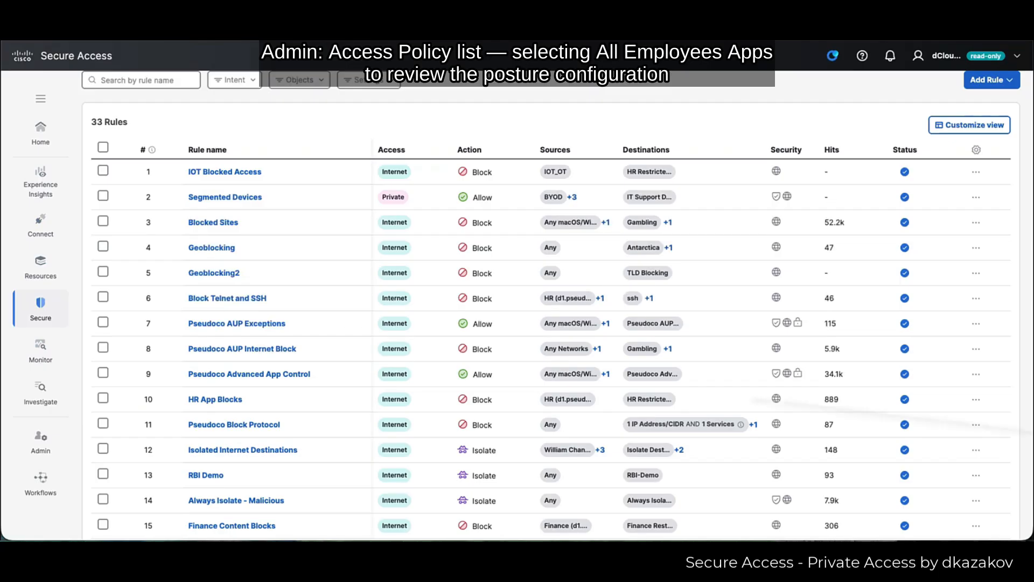
# - Open the All Employees Apps rule and expand its Windows 11 Only and Chrome and Edge Only posture profiles
pyautogui.scroll(-6, 415, 372)
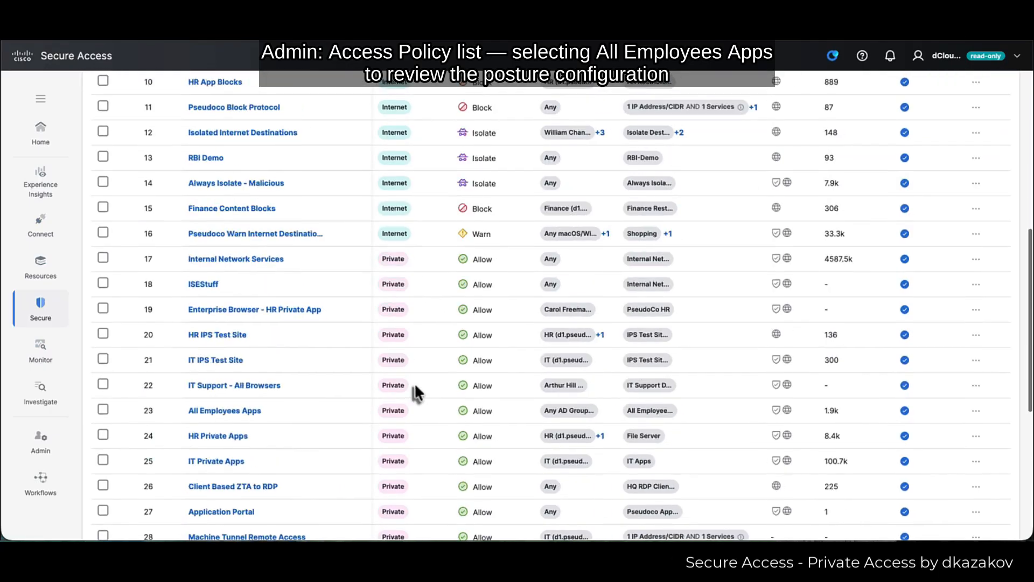
pyautogui.scroll(-1, 415, 387)
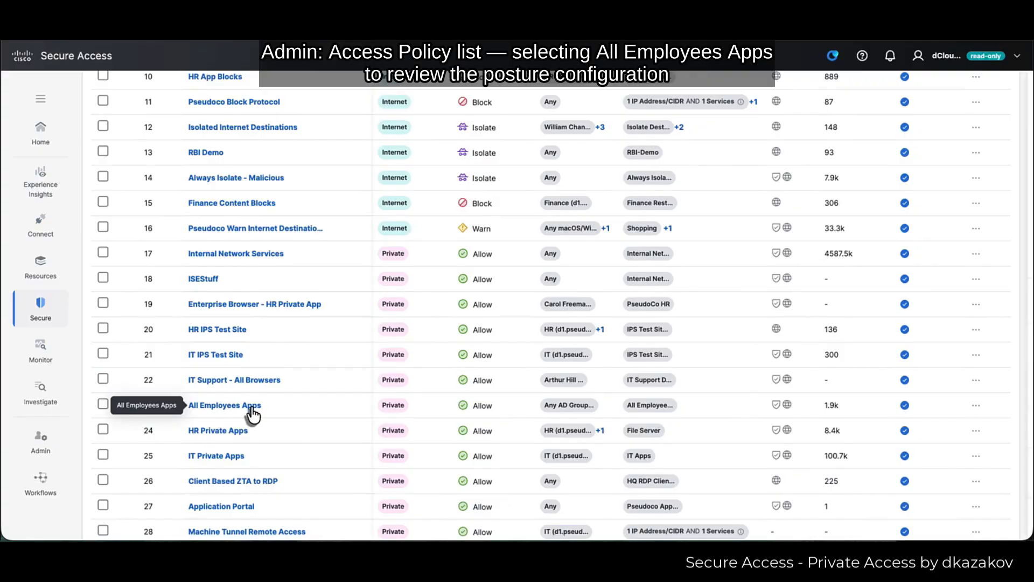
pyautogui.click(252, 412)
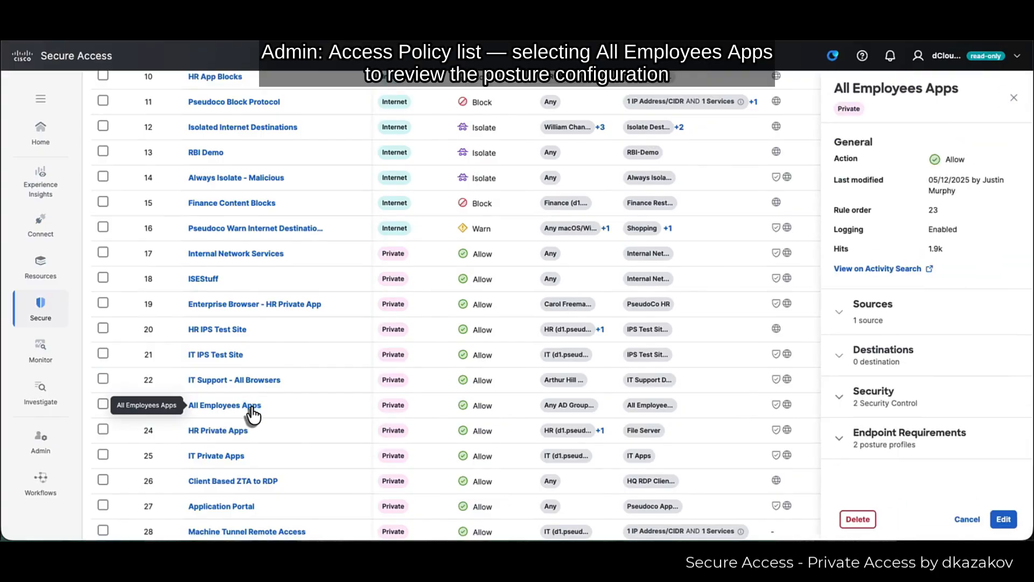
pyautogui.click(943, 446)
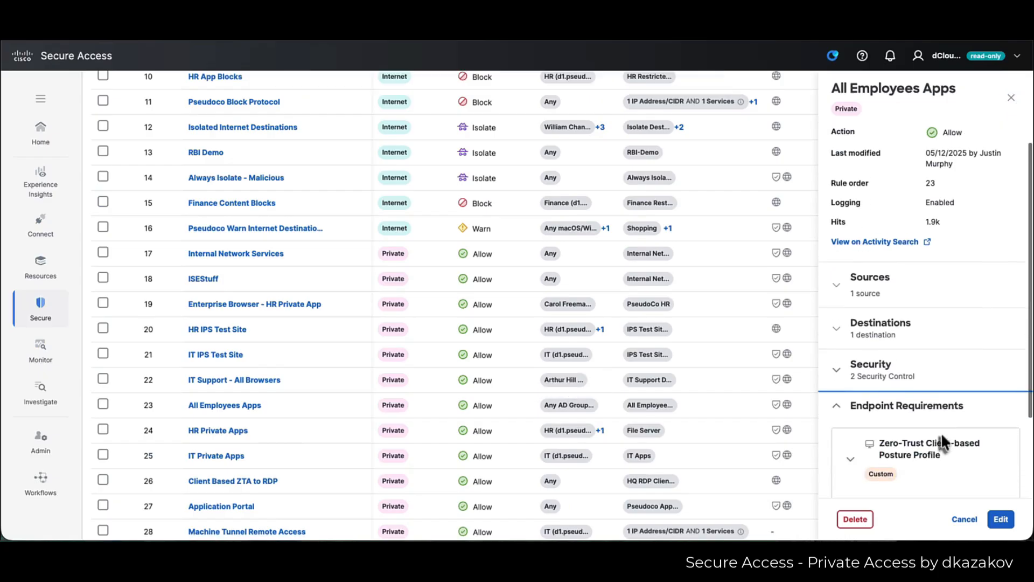
pyautogui.scroll(-2, 942, 439)
pyautogui.click(850, 356)
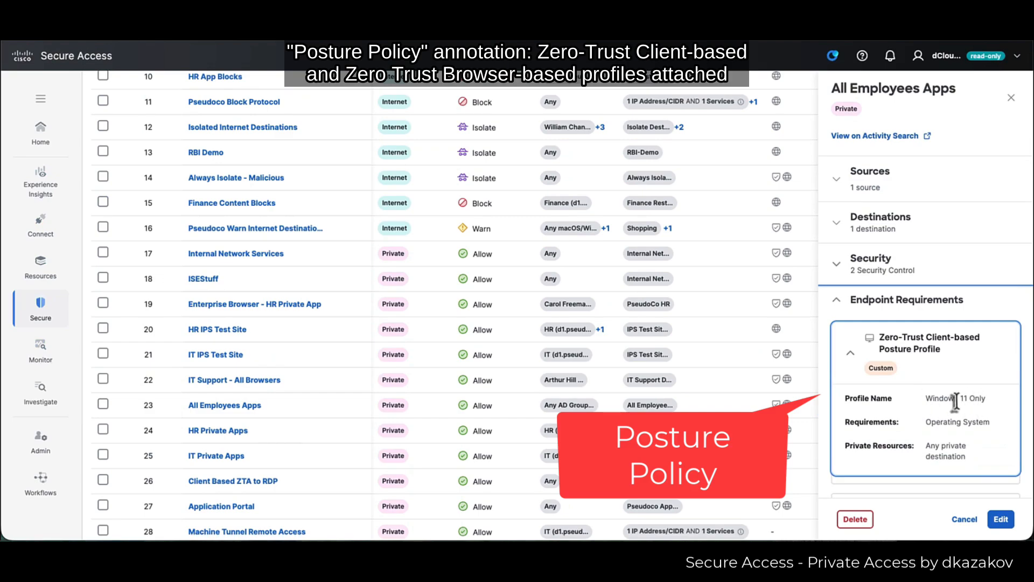
pyautogui.scroll(-2, 955, 401)
pyautogui.click(959, 439)
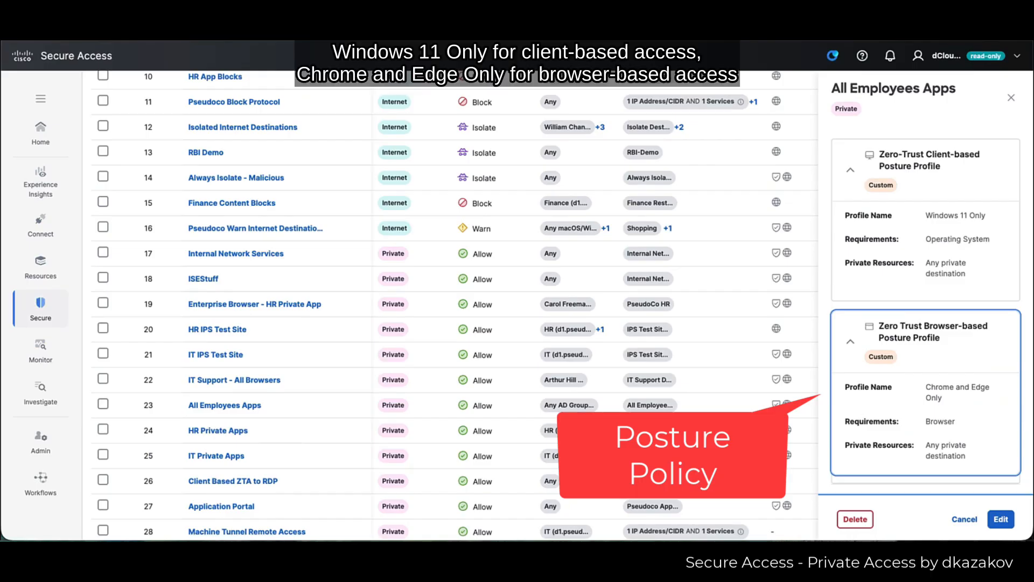
# - In Activity Search, view details of the ZTA clientless Intranet request blocked by For all private access
pyautogui.click(33, 358)
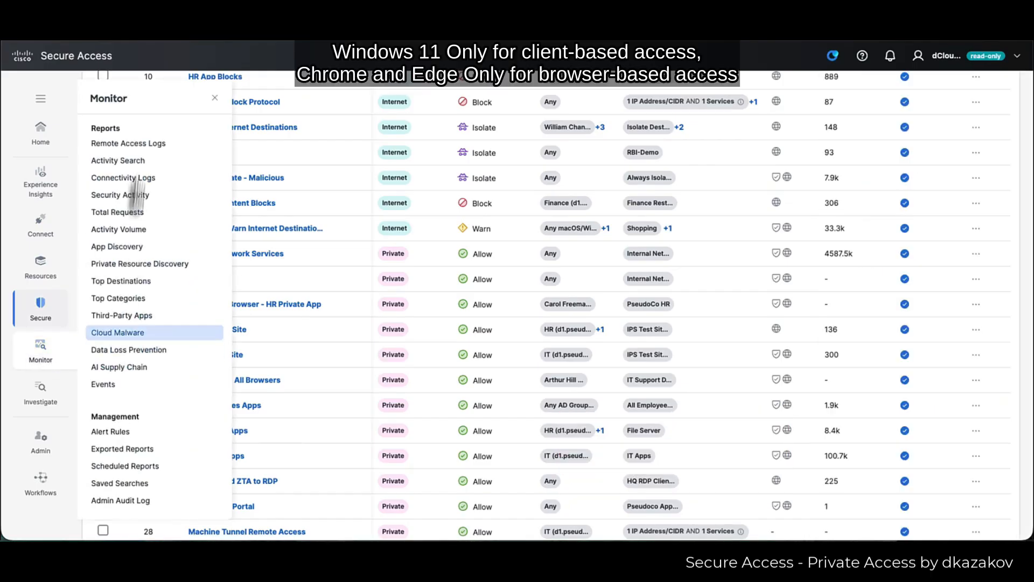
pyautogui.click(134, 160)
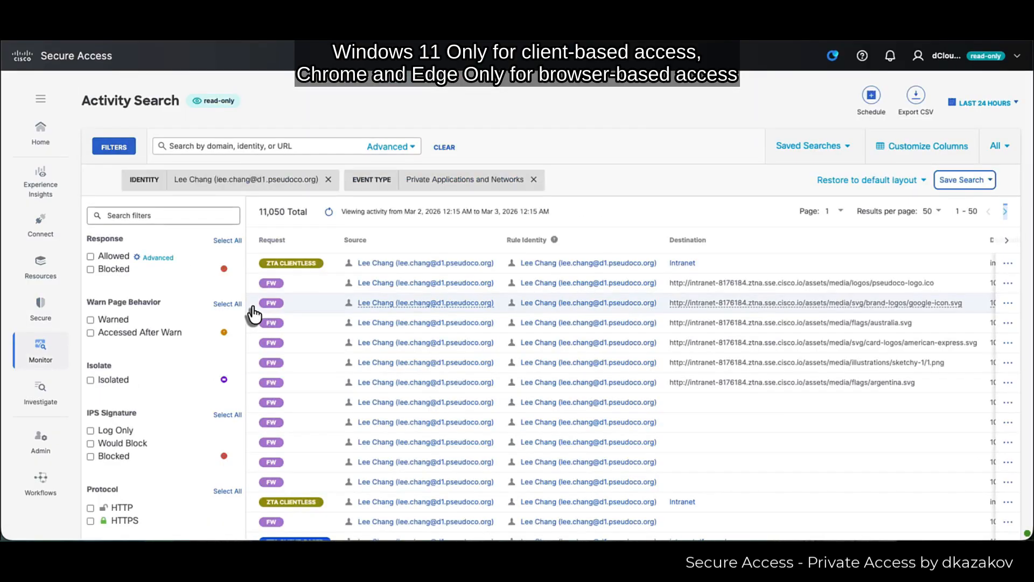
pyautogui.scroll(-2, 254, 314)
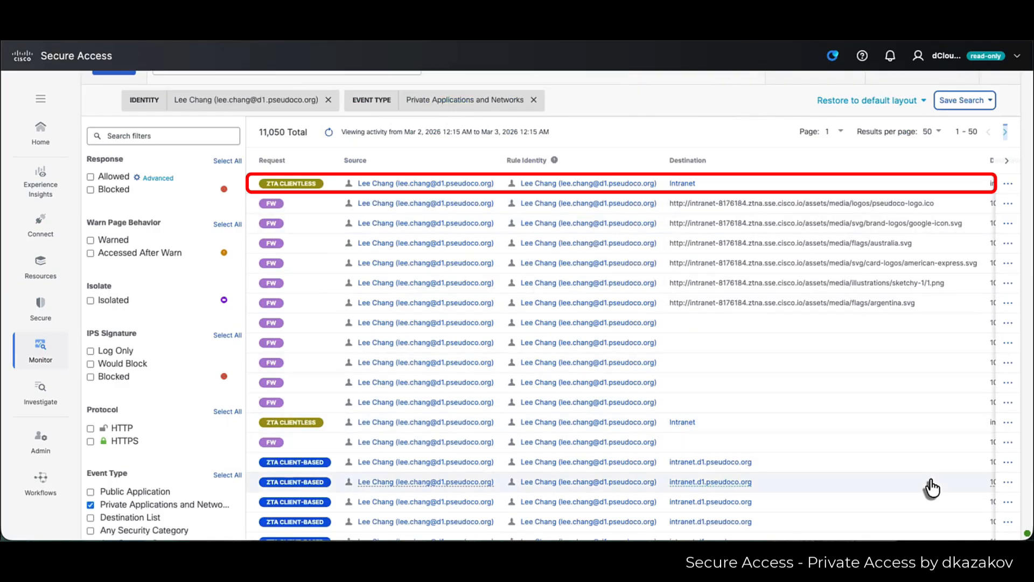
pyautogui.hscroll(3, 881, 509)
pyautogui.hscroll(3, 882, 509)
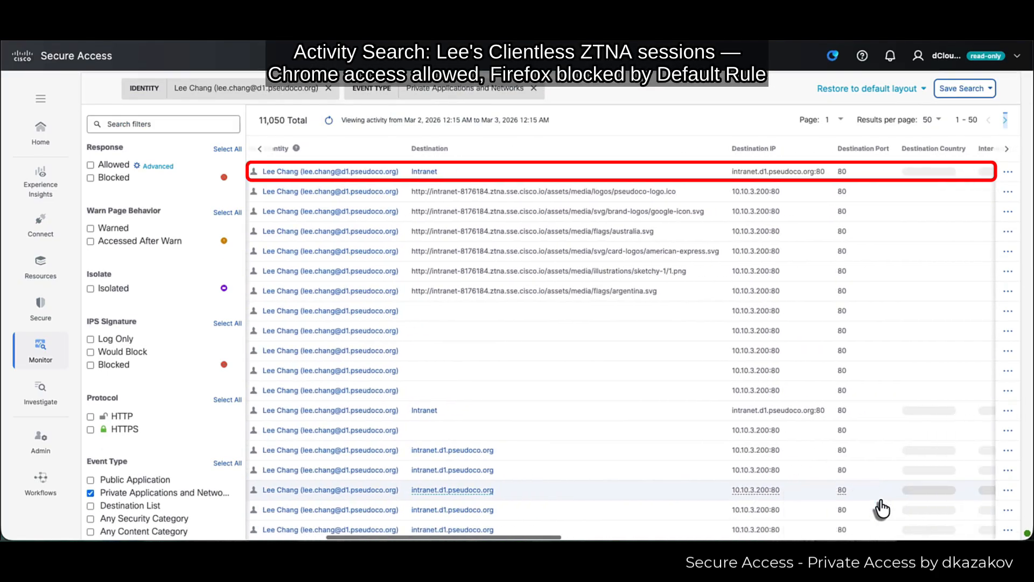
pyautogui.hscroll(2, 882, 505)
pyautogui.hscroll(-2, 646, 324)
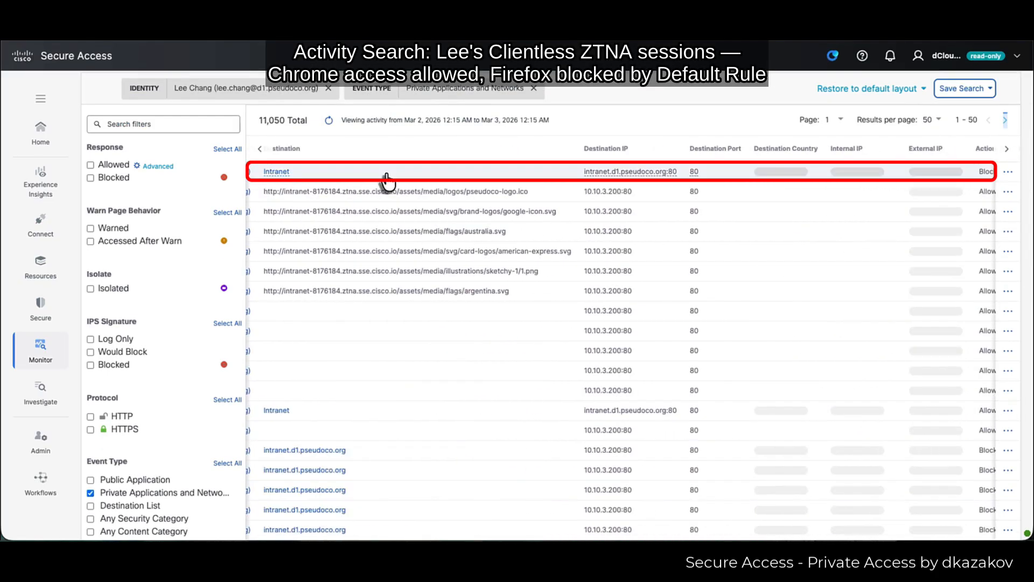
pyautogui.click(393, 177)
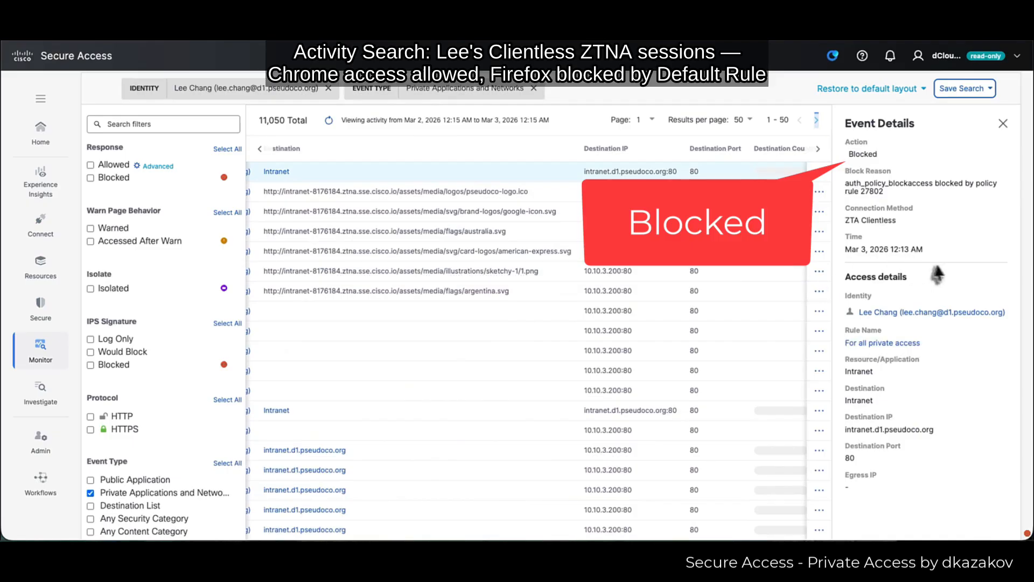
pyautogui.click(1003, 126)
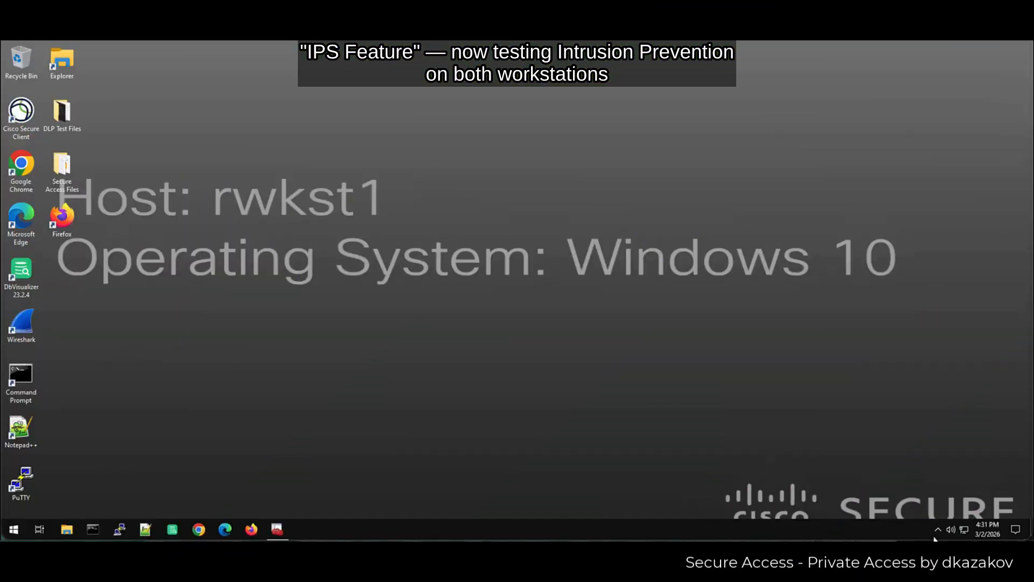
# - Launch Chrome and open the End User > IPS > IPS Test (Block for IT only) bookmark
pyautogui.click(948, 508)
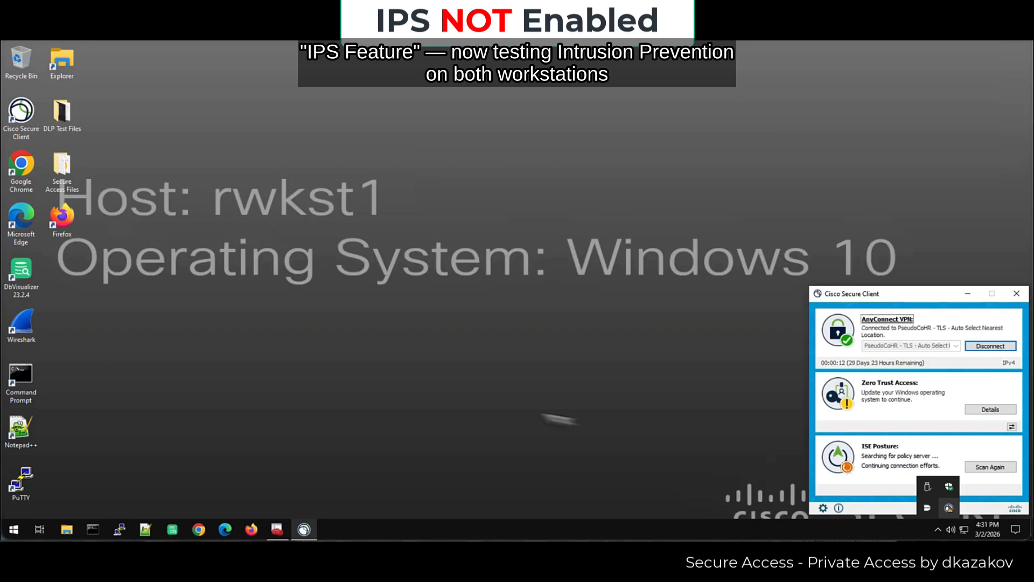
pyautogui.click(18, 171)
pyautogui.doubleClick(18, 170)
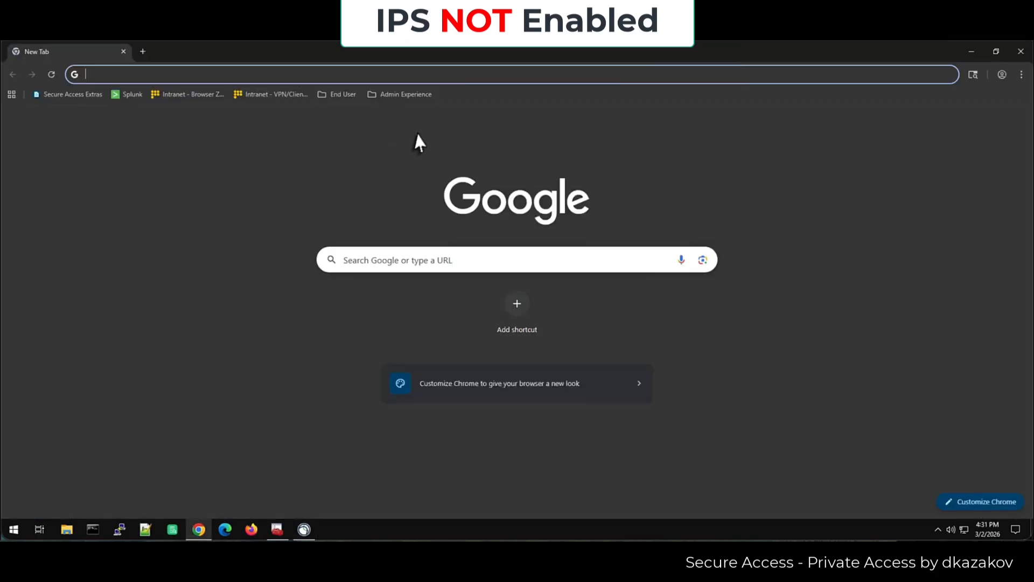
pyautogui.click(335, 94)
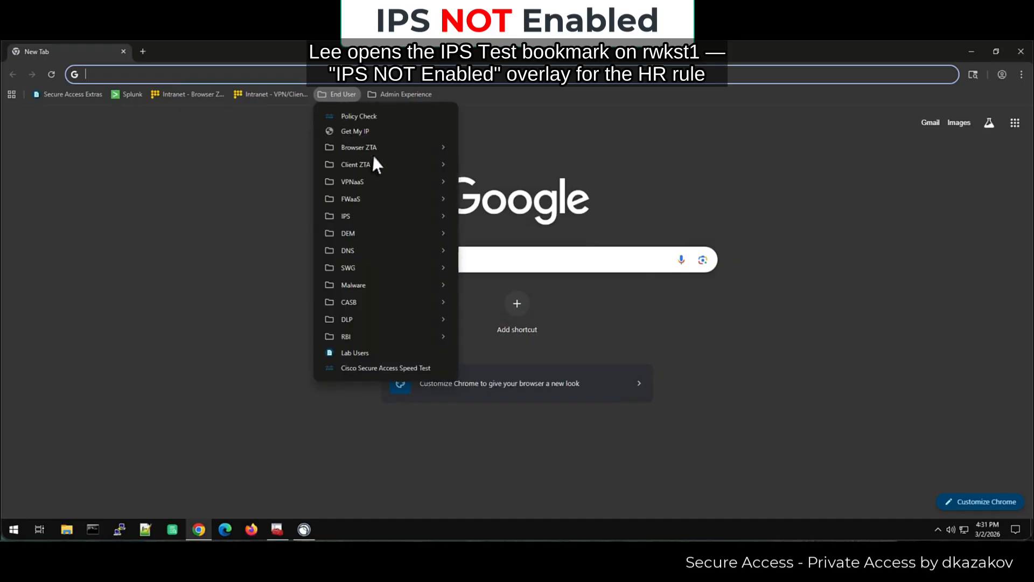
pyautogui.moveTo(399, 218)
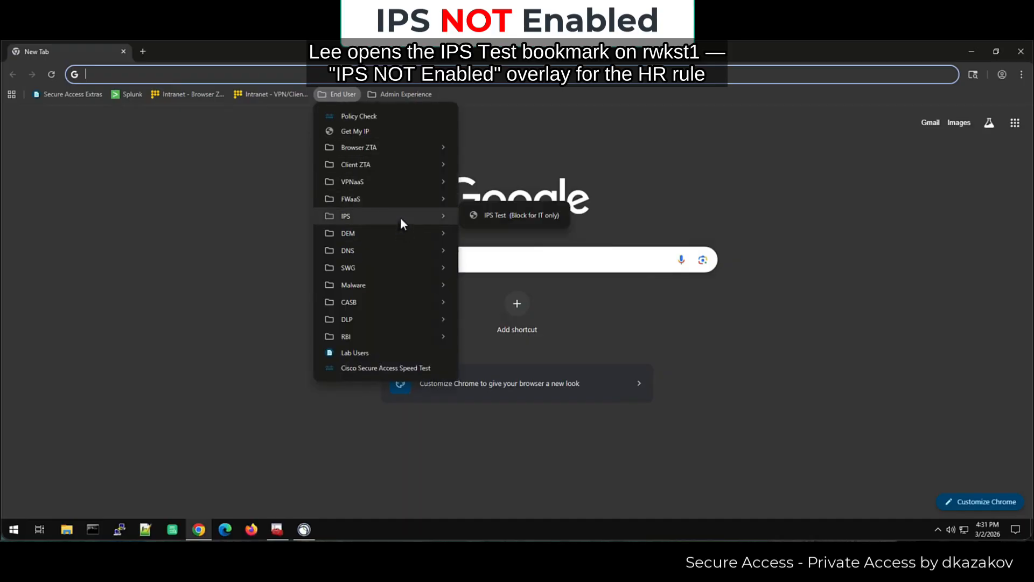
pyautogui.click(503, 212)
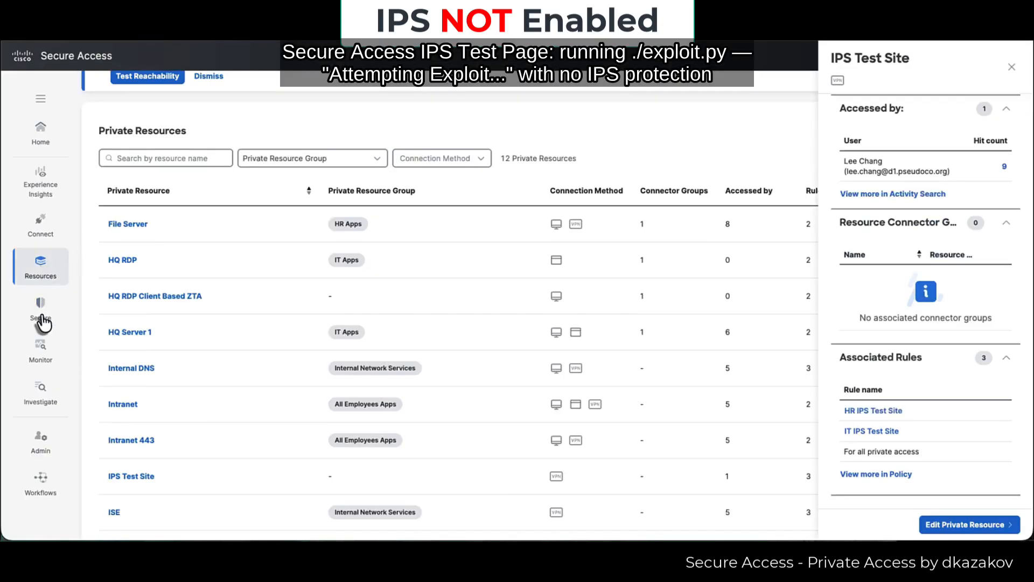
# - Open the HR IPS Test Site rule and expand its Security Profile, showing PseudoCo defaults without IPS
pyautogui.moveTo(46, 312)
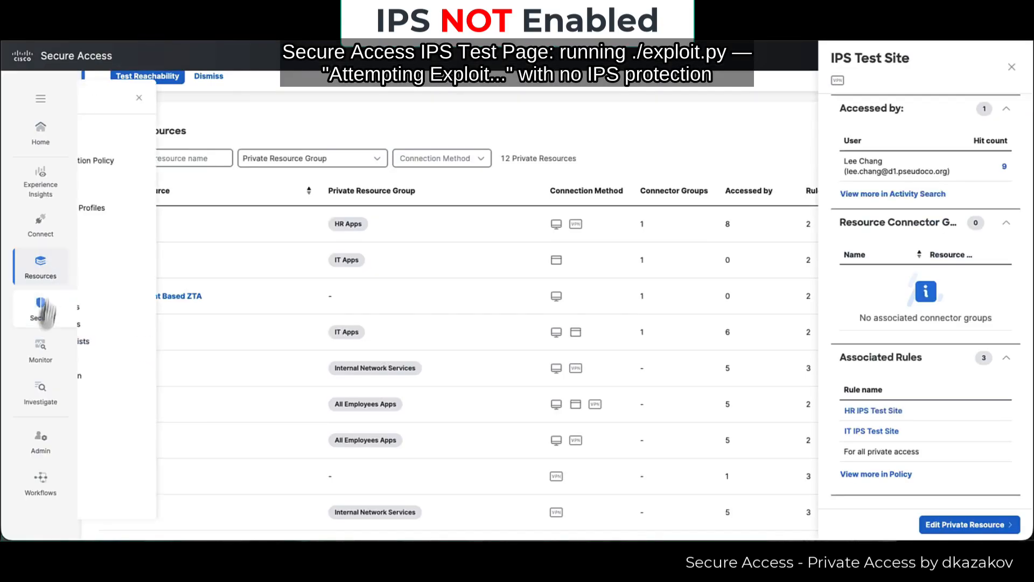
pyautogui.click(96, 141)
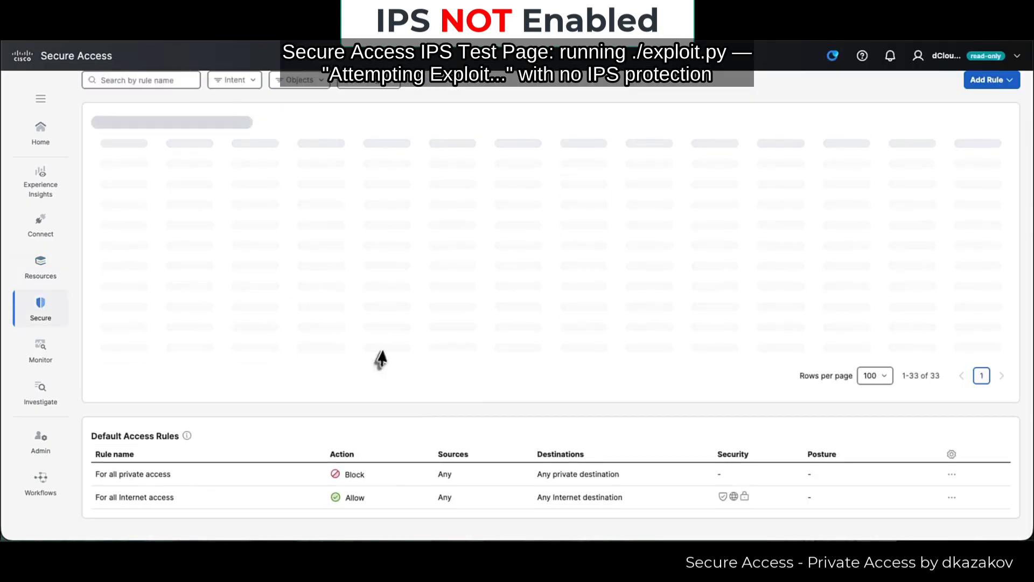
pyautogui.scroll(-3, 352, 439)
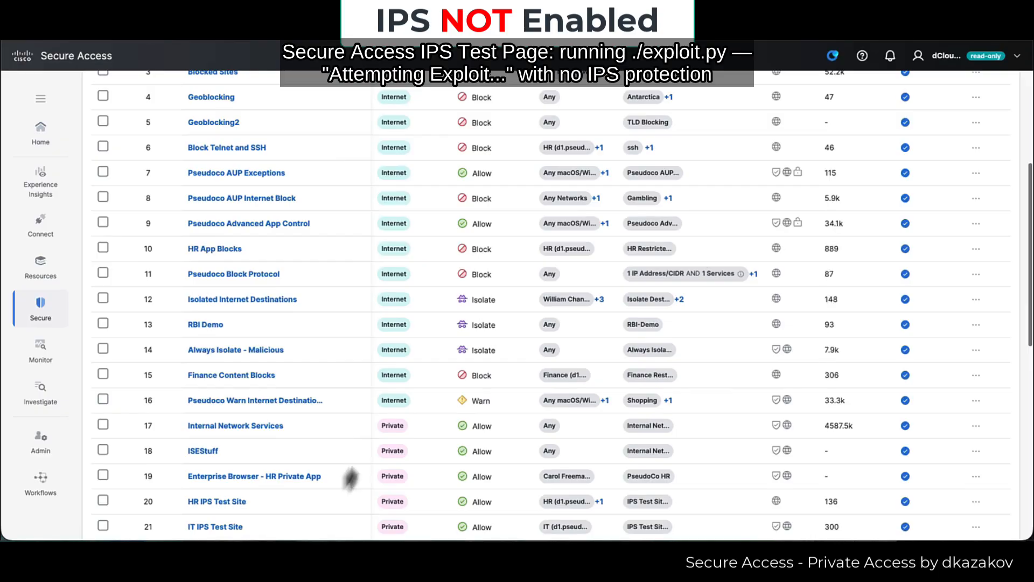
pyautogui.click(325, 506)
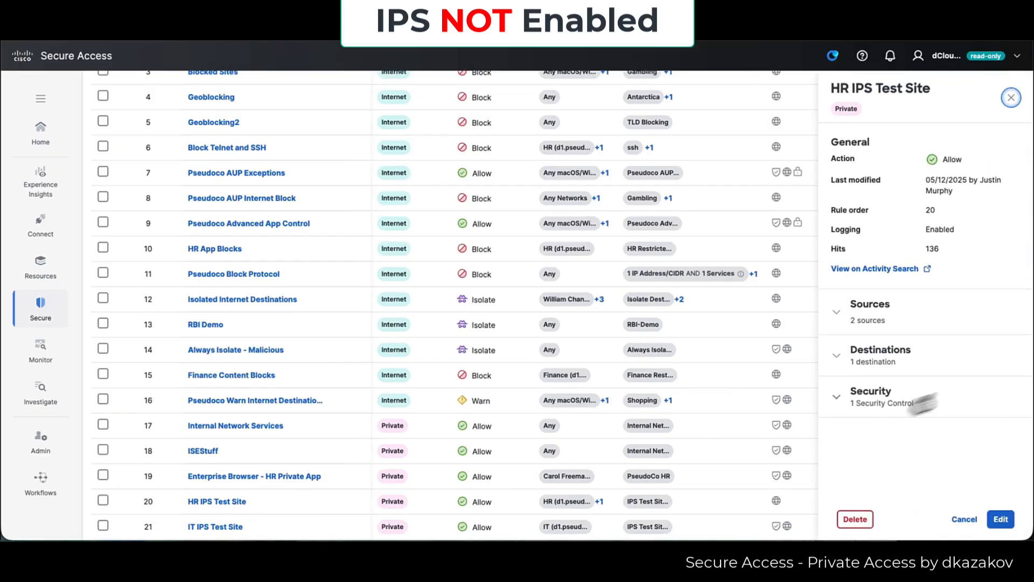
pyautogui.click(898, 399)
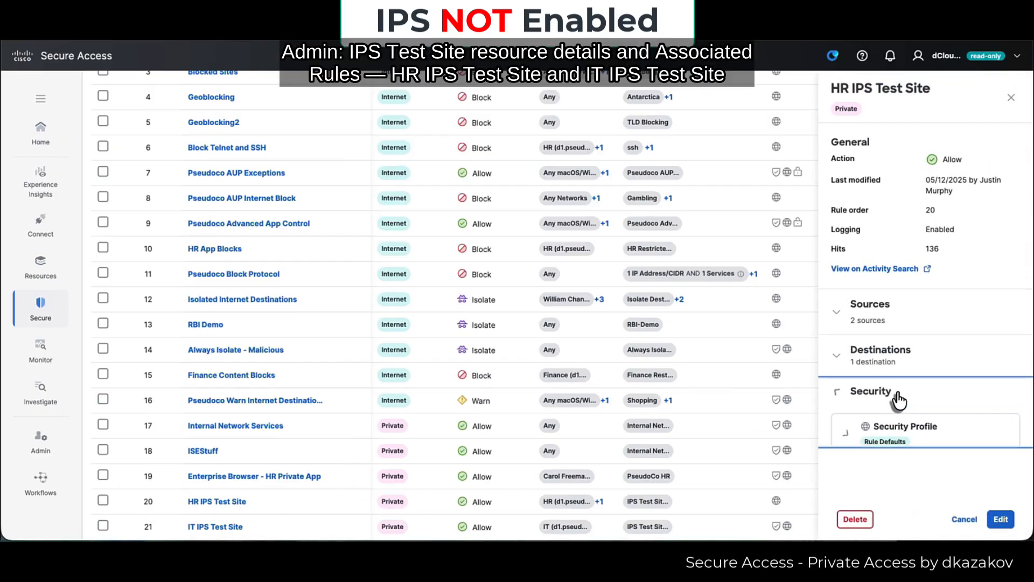
pyautogui.click(844, 435)
pyautogui.click(887, 436)
pyautogui.click(937, 437)
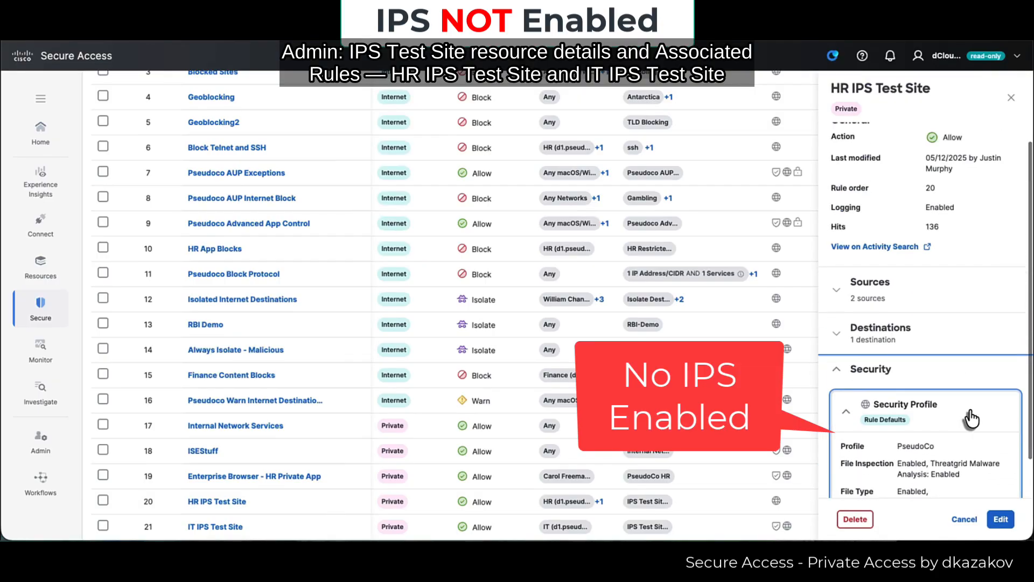
pyautogui.scroll(-1, 969, 413)
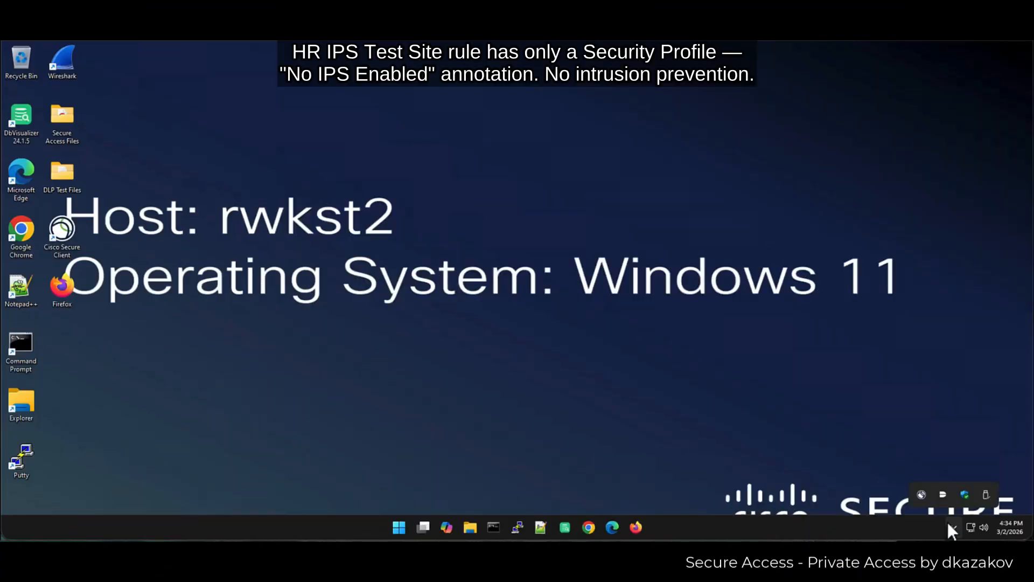
# - Connect AnyConnect VPN to PseudoCoIT with the SSO password and accept the login banner
pyautogui.click(920, 494)
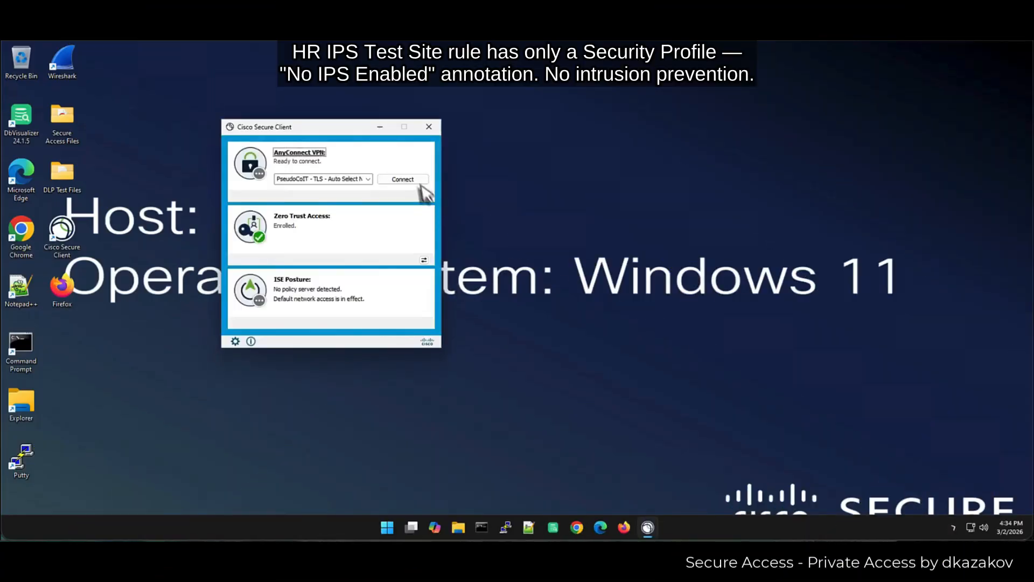
pyautogui.click(417, 180)
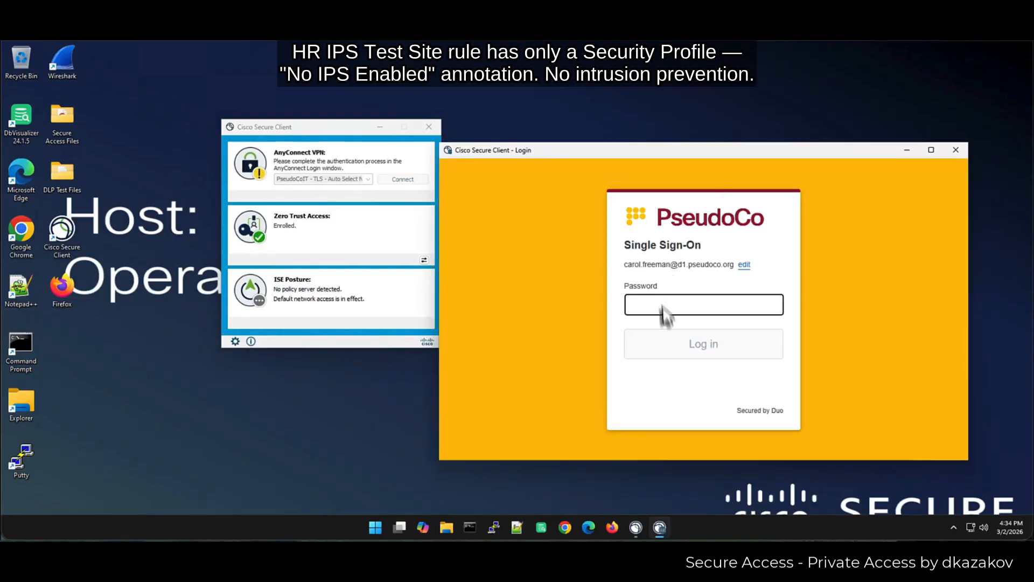
pyautogui.write('****')
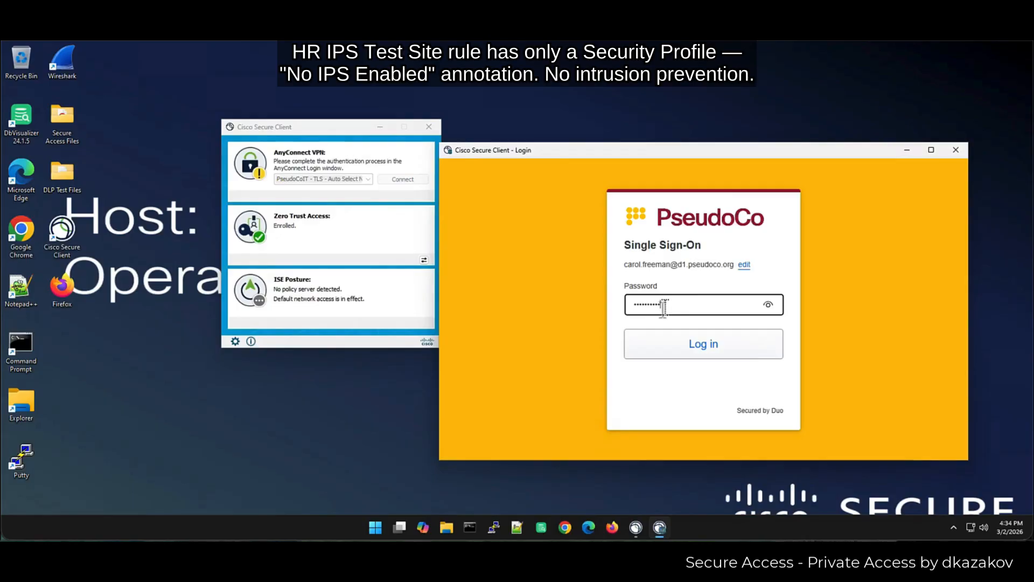
pyautogui.press('Return')
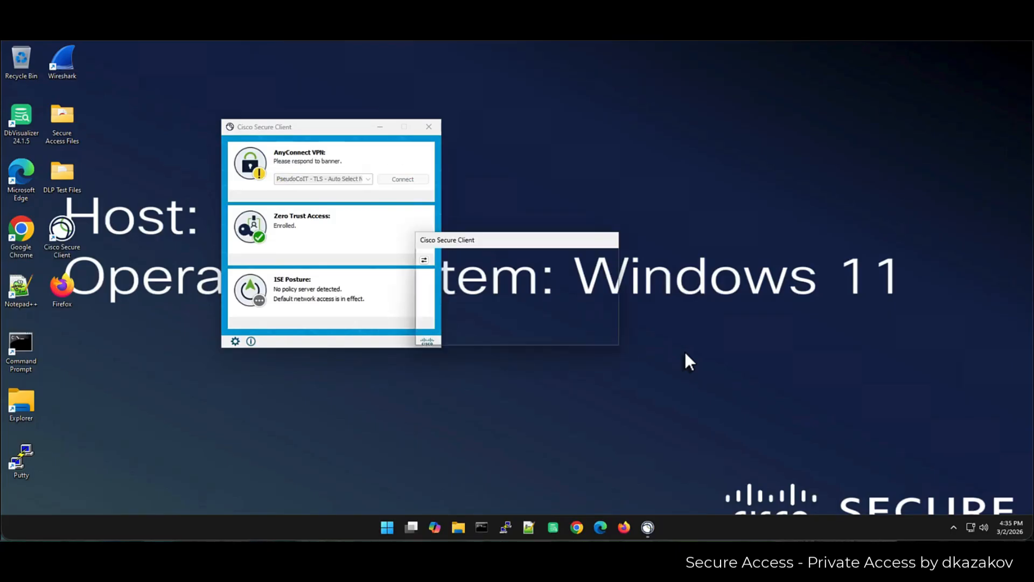
pyautogui.click(518, 339)
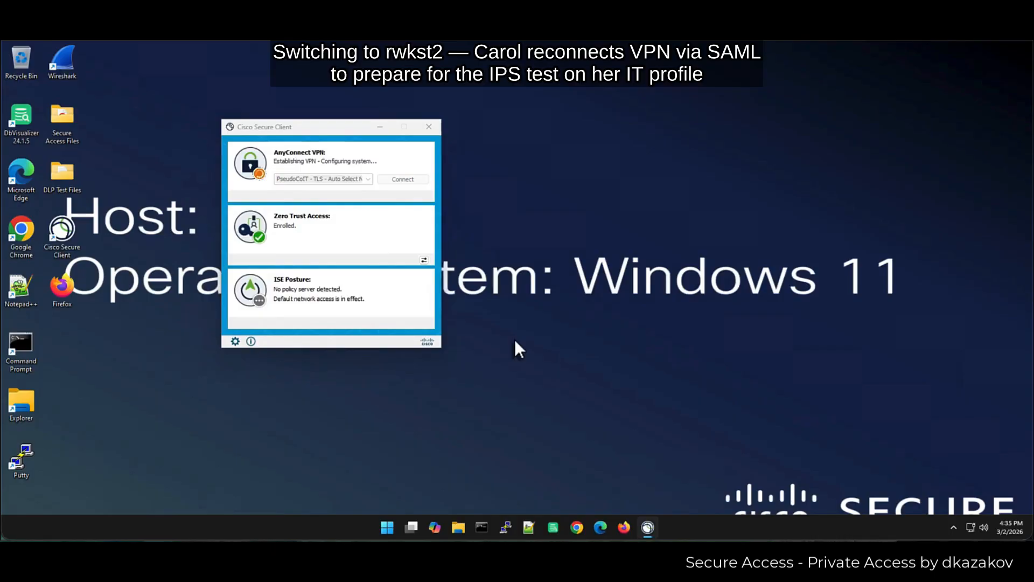
pyautogui.doubleClick(21, 232)
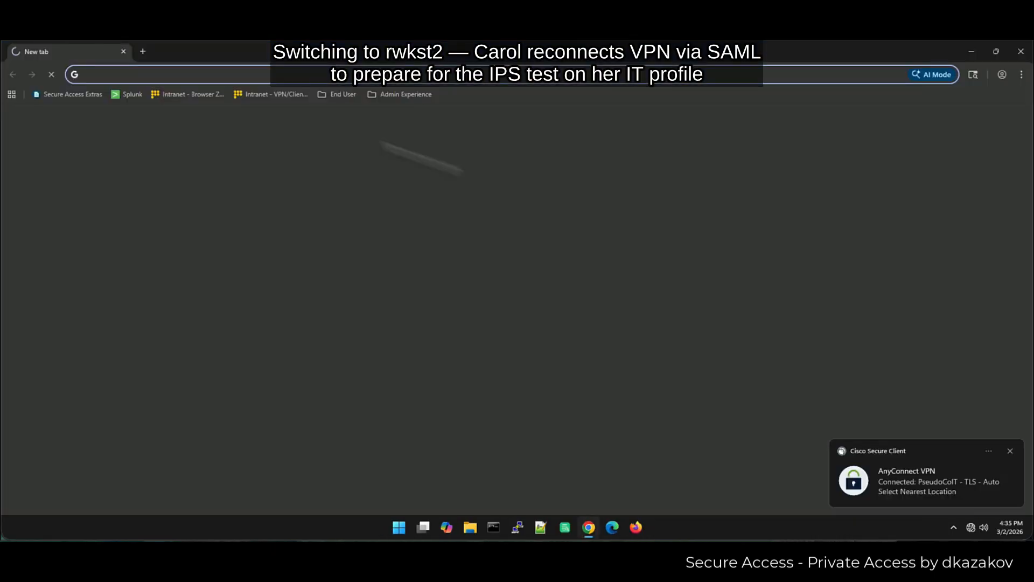
# - Open the End User > IPS > IPS Test (Block for IT only) page and run the exploit test
pyautogui.click(335, 93)
pyautogui.moveTo(360, 220)
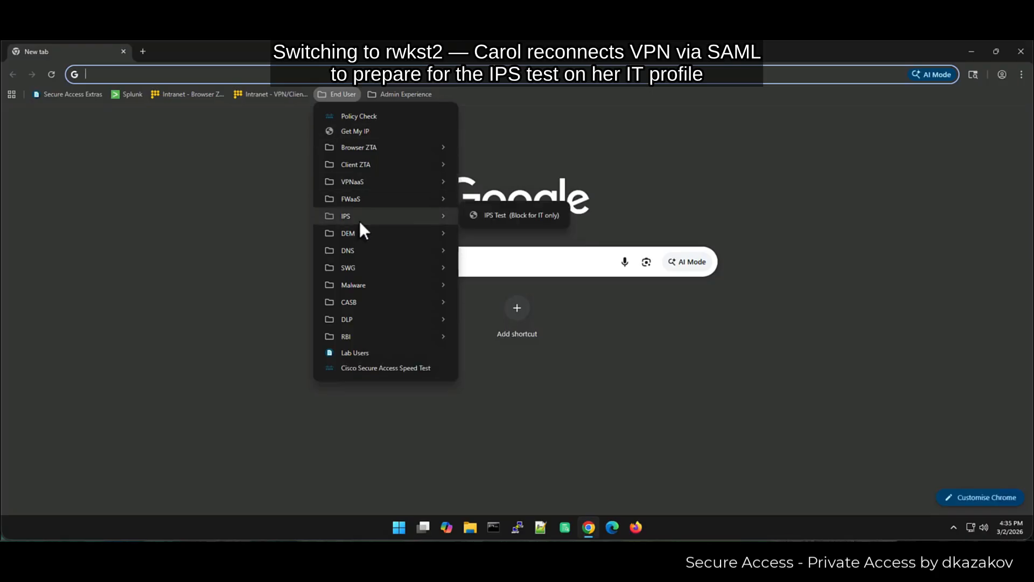
pyautogui.click(540, 217)
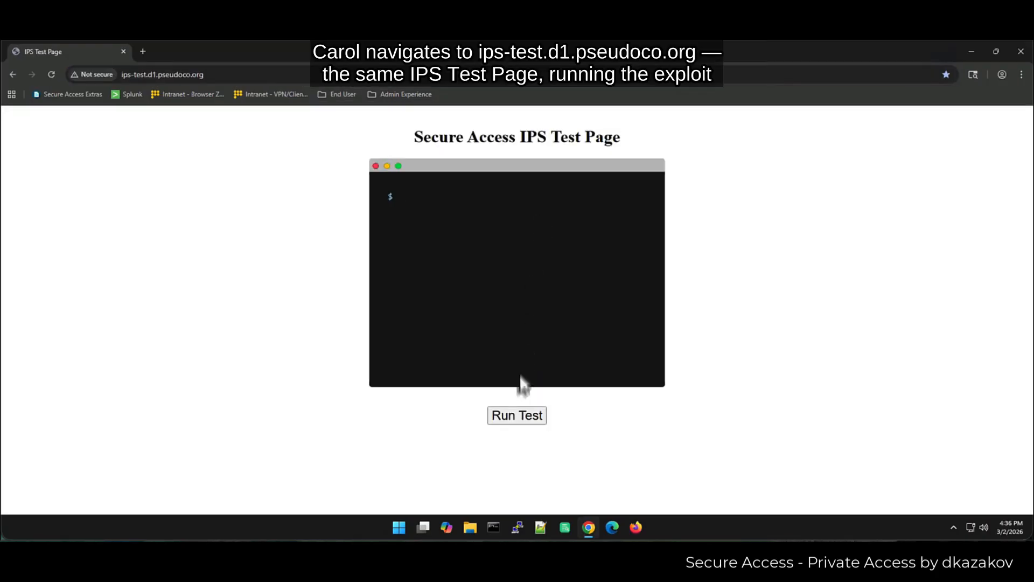
pyautogui.click(522, 418)
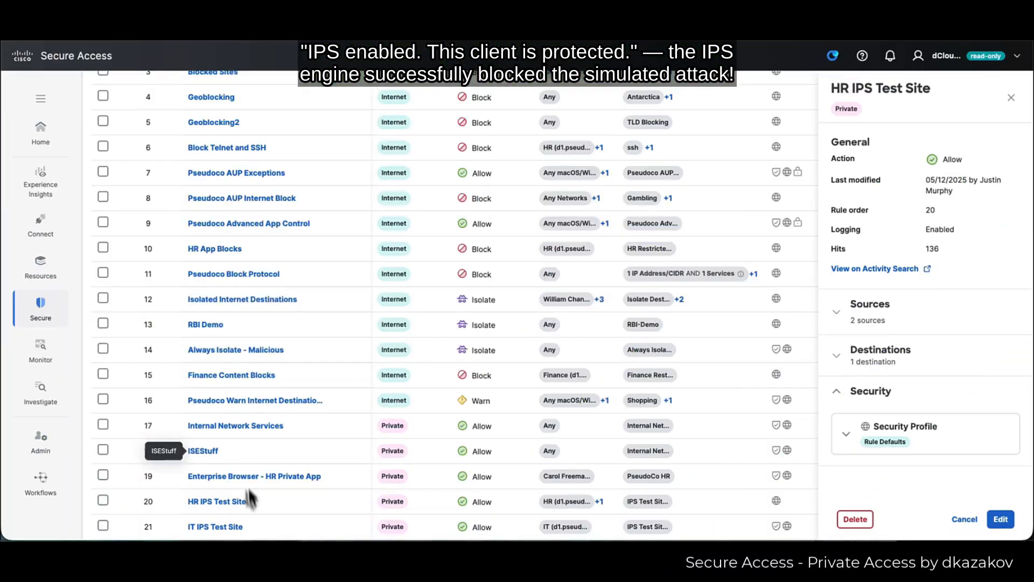
# - Switch to the IT IPS Test Site rule and expand its custom IPS profile in prevention mode
pyautogui.click(232, 528)
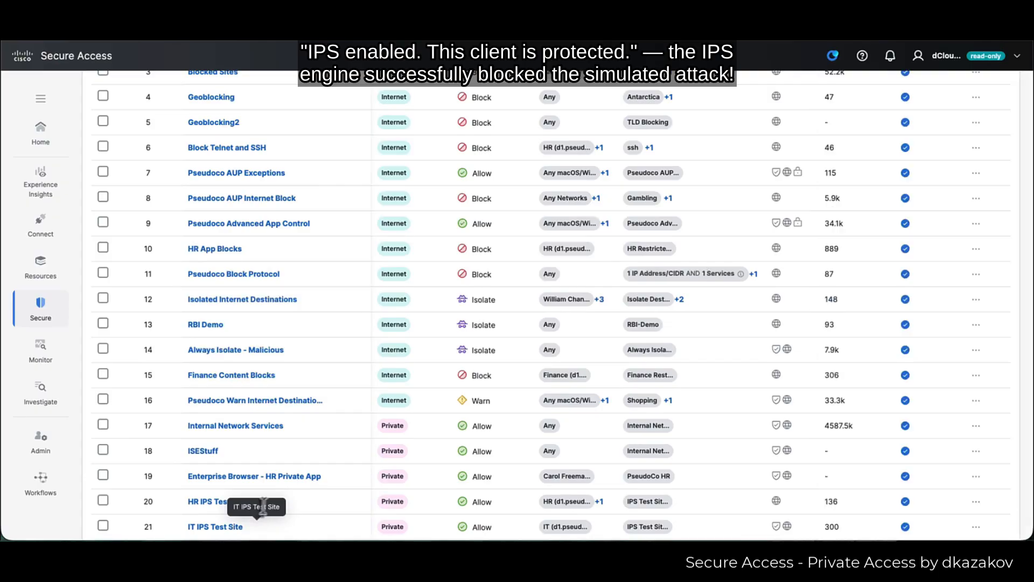
pyautogui.click(219, 526)
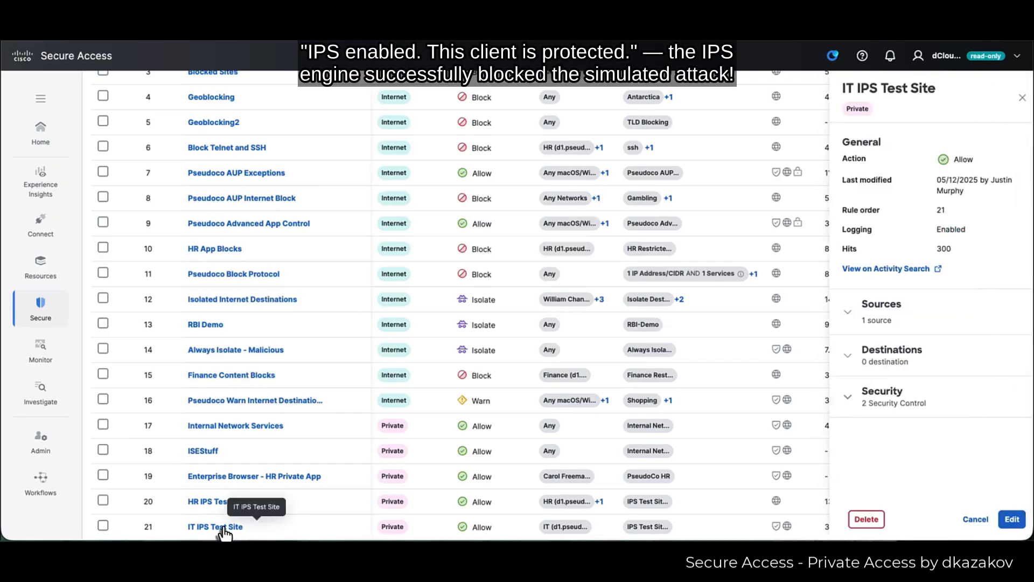
pyautogui.click(837, 398)
pyautogui.scroll(-1, 843, 430)
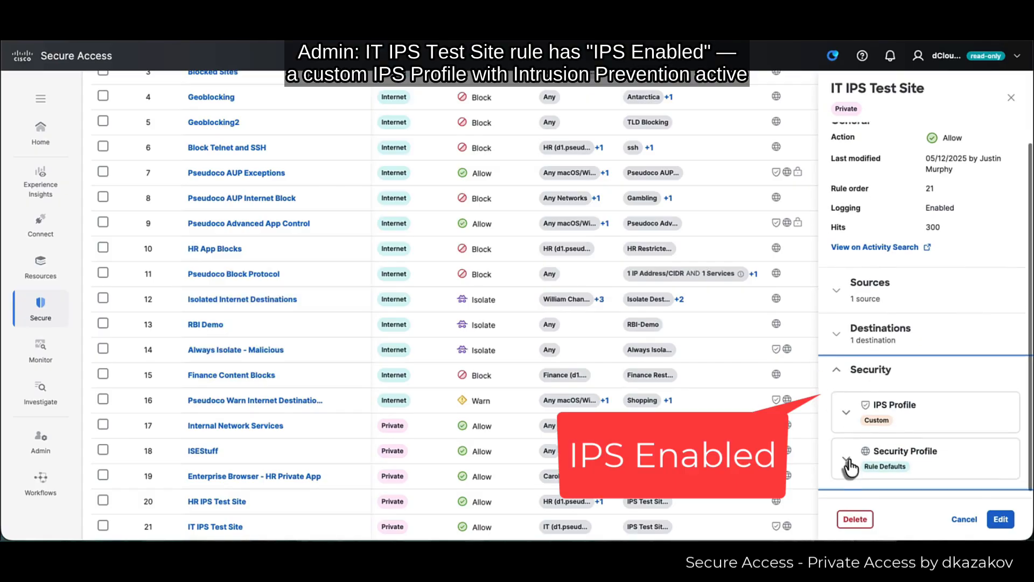
pyautogui.click(844, 428)
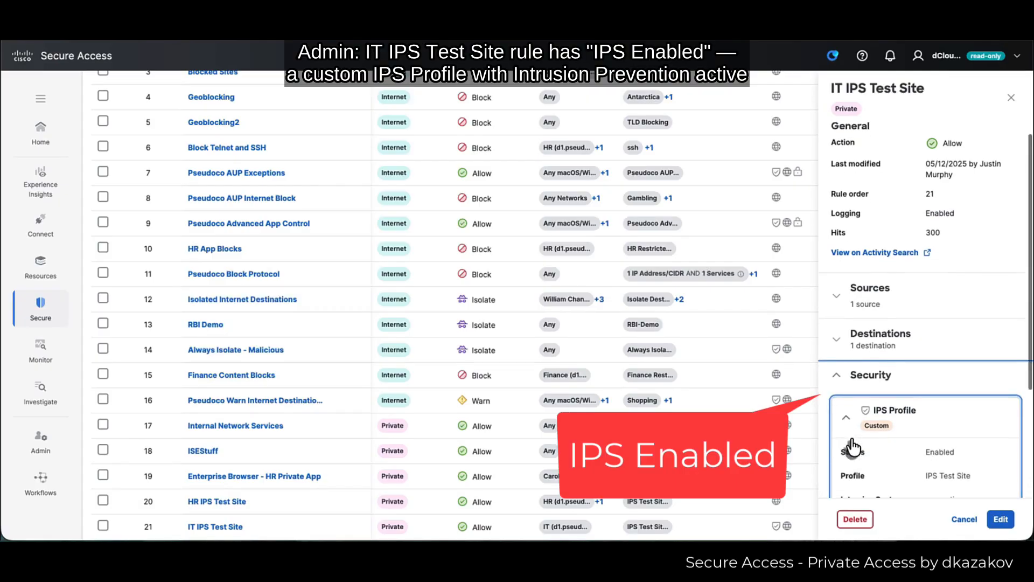
pyautogui.scroll(-3, 856, 441)
pyautogui.scroll(-2, 860, 448)
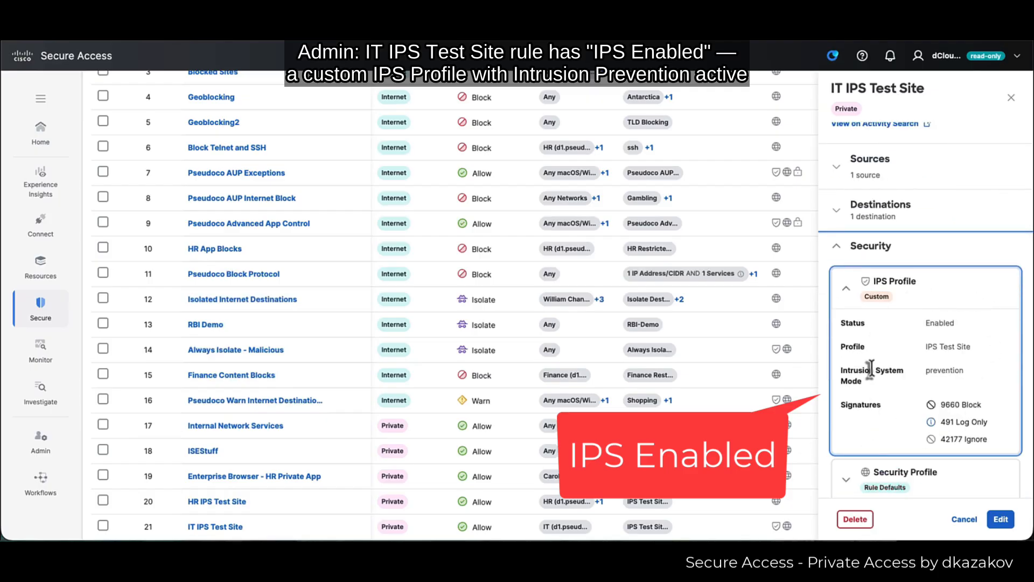
pyautogui.click(28, 316)
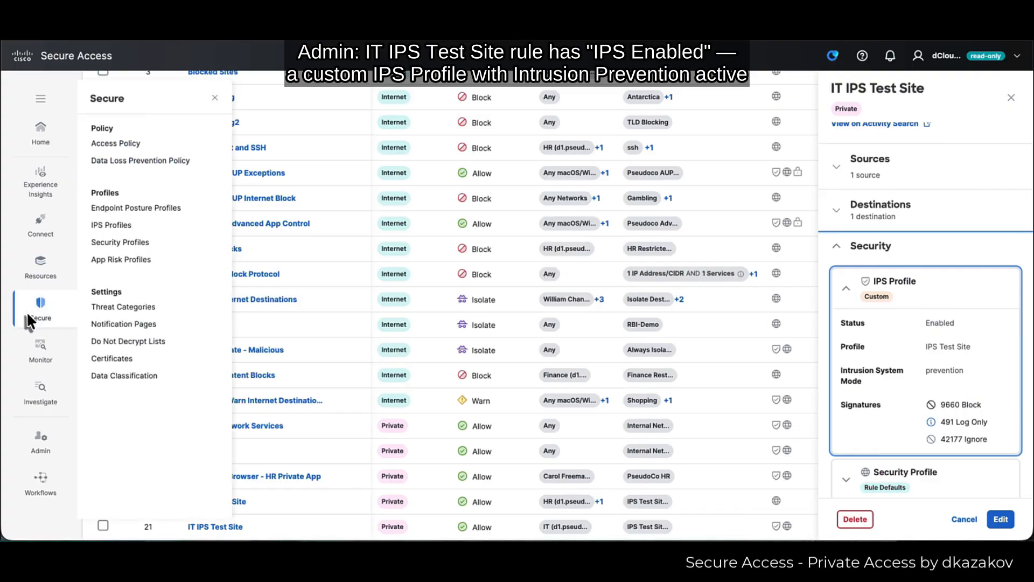
# - In IPS Profiles, expand IPS Test Site and view the nessus 2.x 404 probe (1-2585) signature details
pyautogui.click(41, 265)
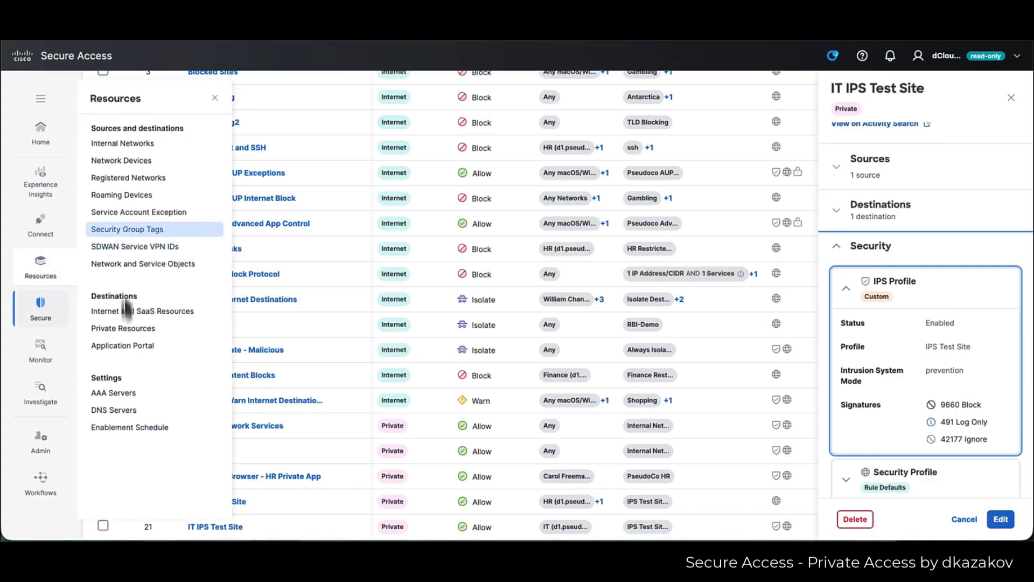
pyautogui.click(33, 317)
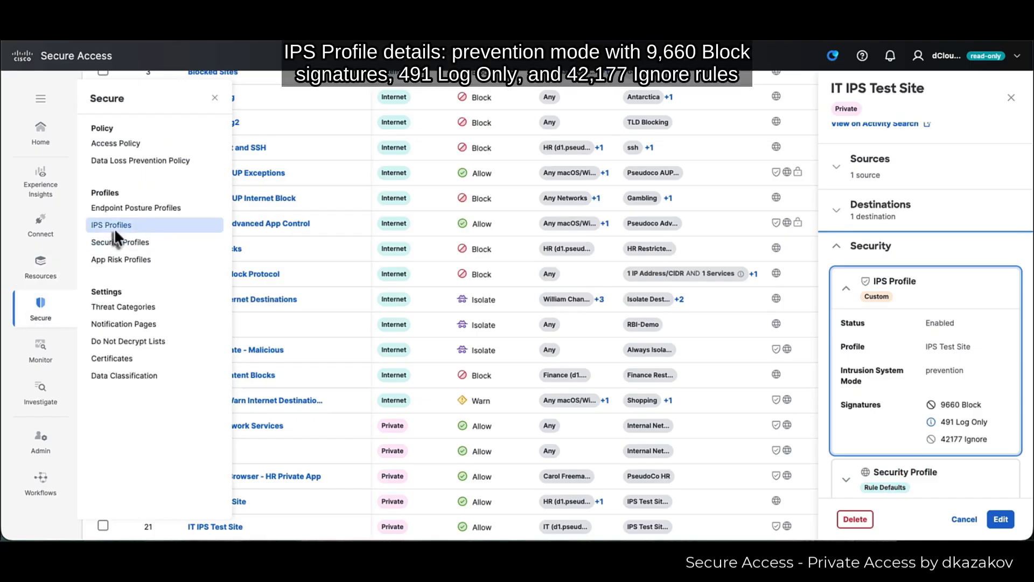
pyautogui.click(115, 227)
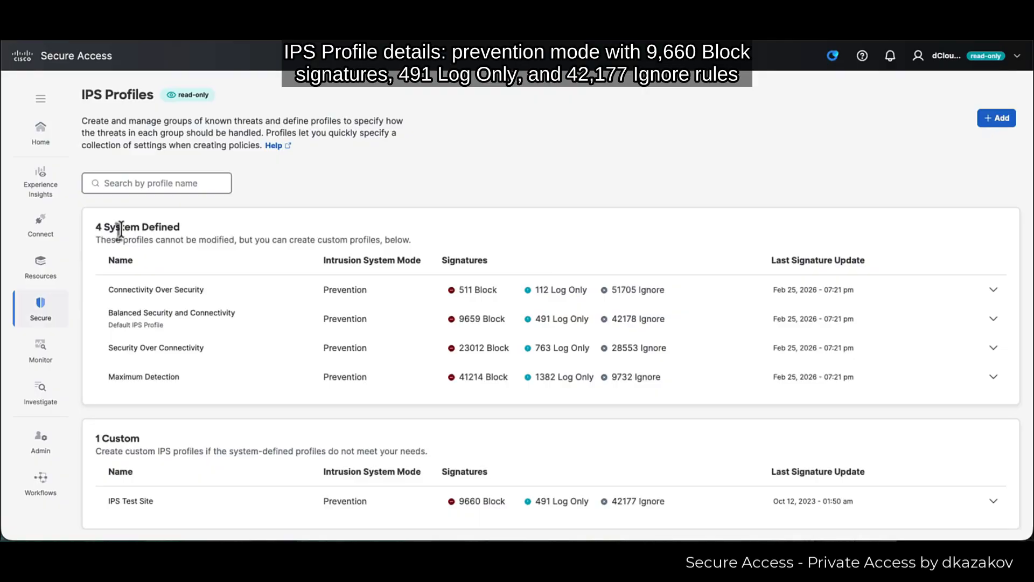
pyautogui.click(139, 506)
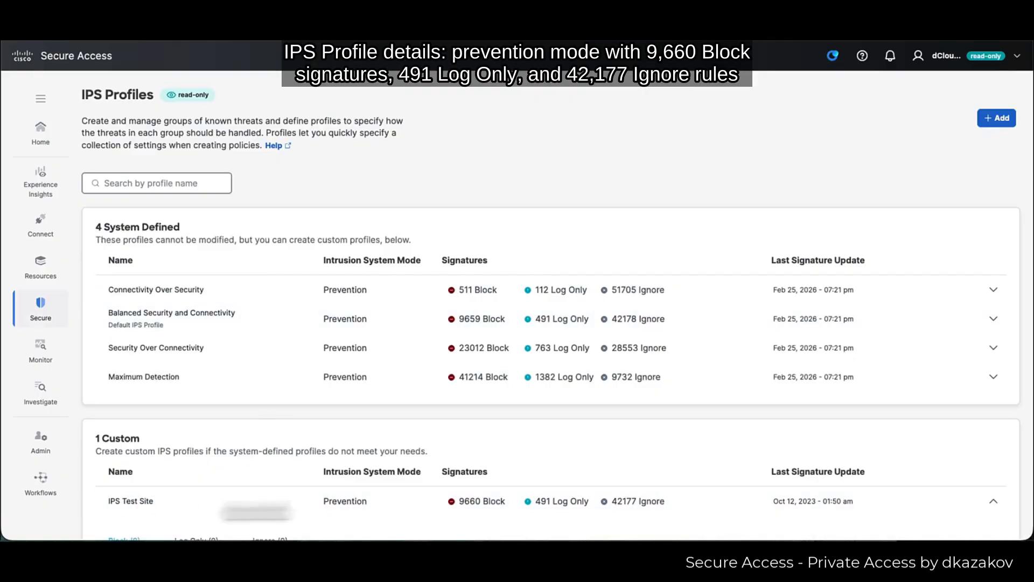
pyautogui.scroll(-3, 924, 511)
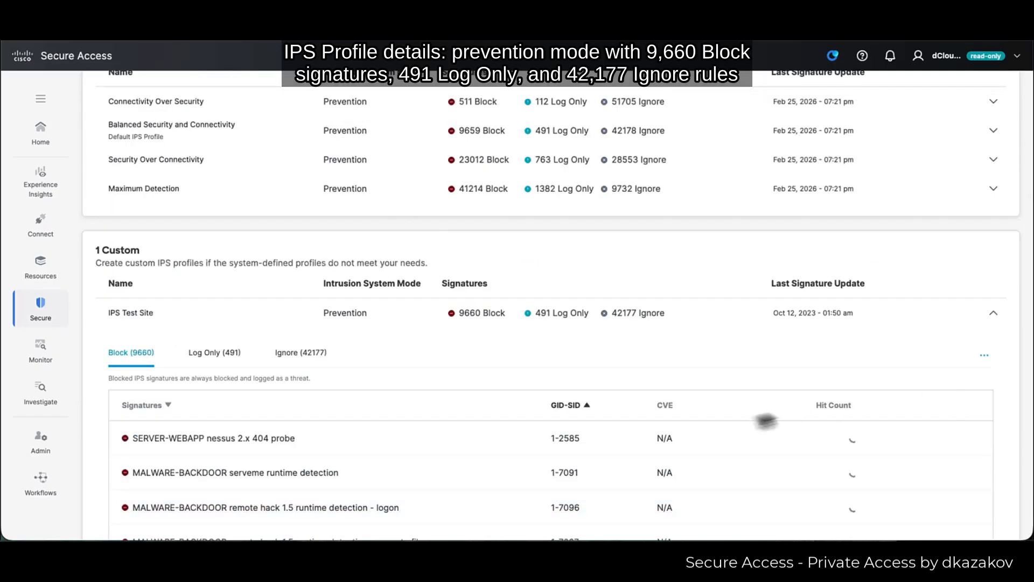
pyautogui.scroll(-1, 603, 431)
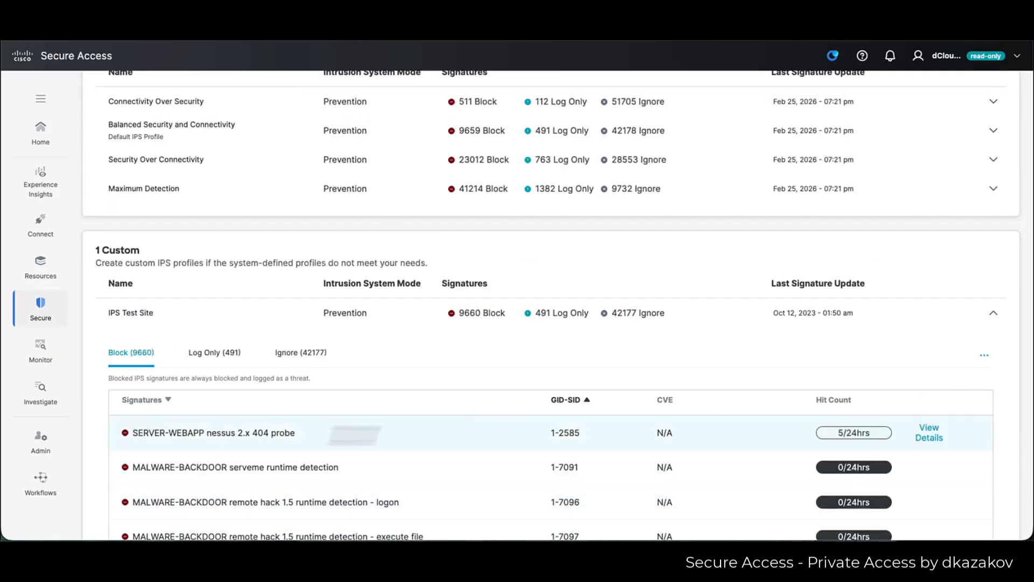
pyautogui.click(930, 437)
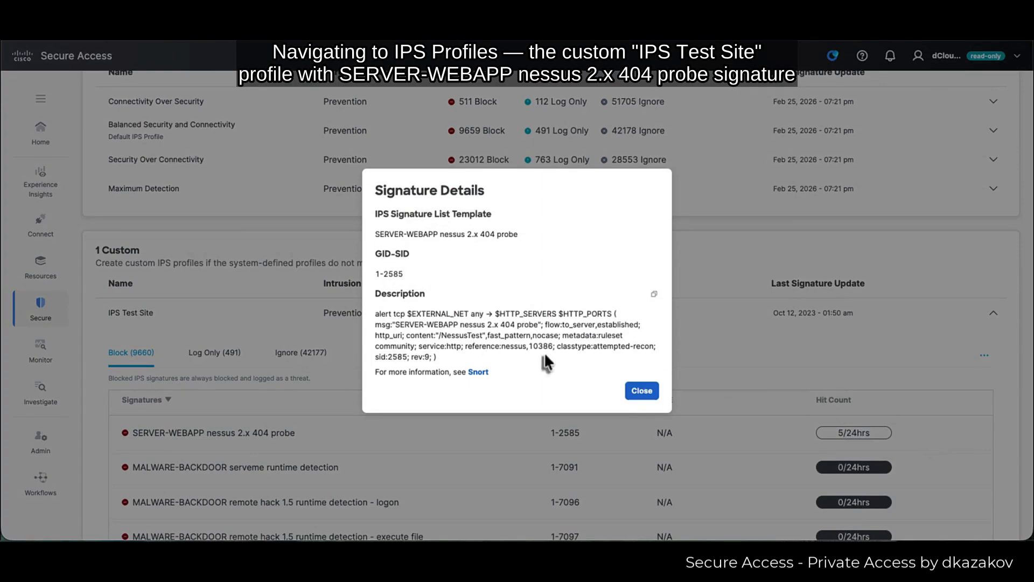
pyautogui.click(643, 392)
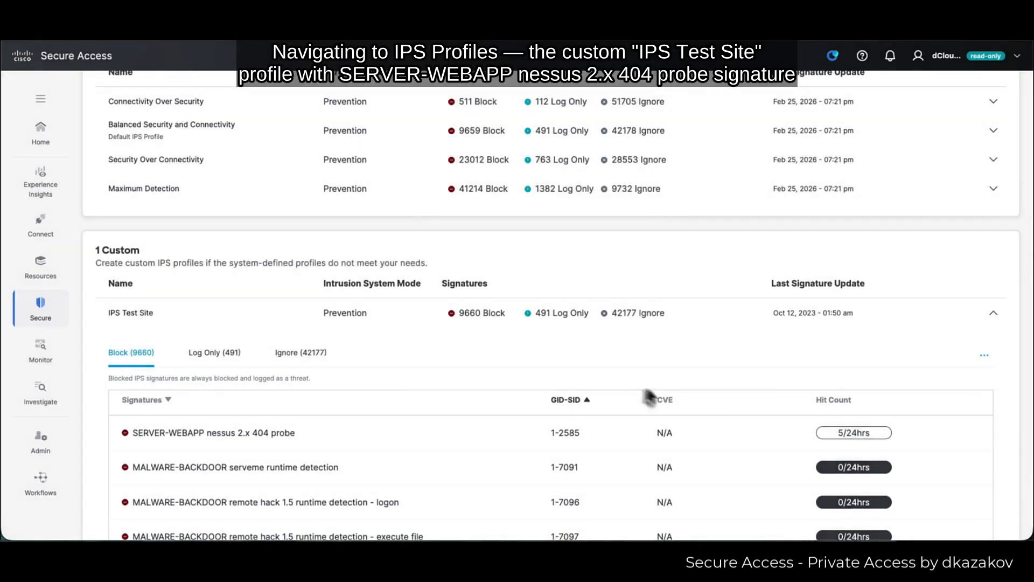
pyautogui.click(42, 349)
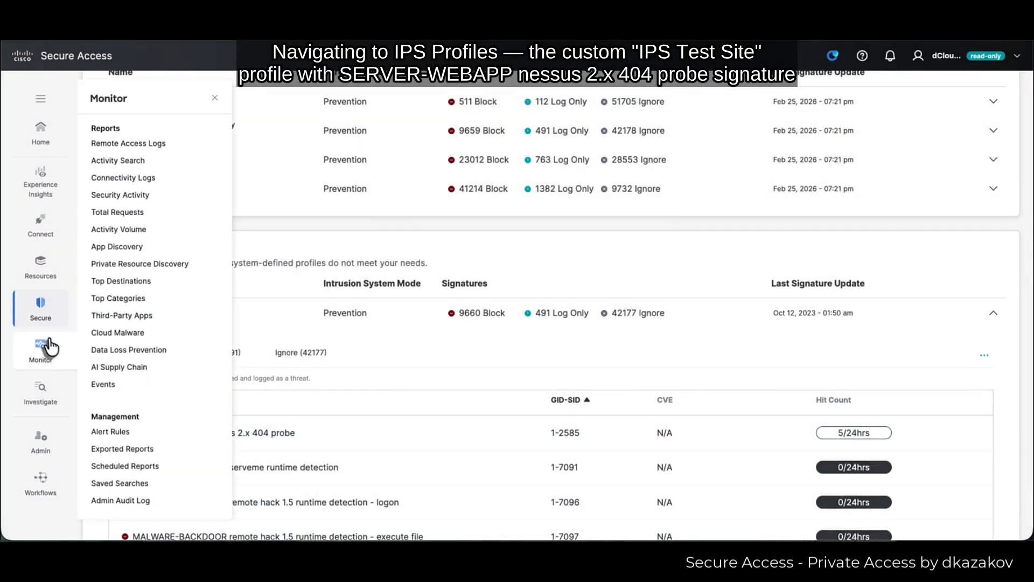
# - Filter Activity Search to Response: Blocked (1,200 events) and inspect the ips-test event blocked by IT IPS Test Site
pyautogui.click(145, 161)
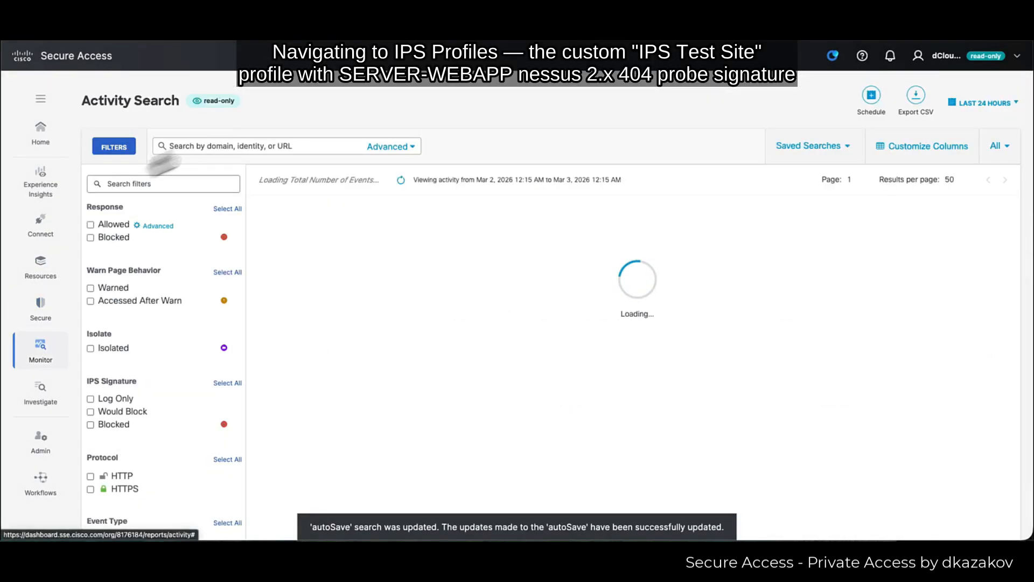
pyautogui.click(114, 272)
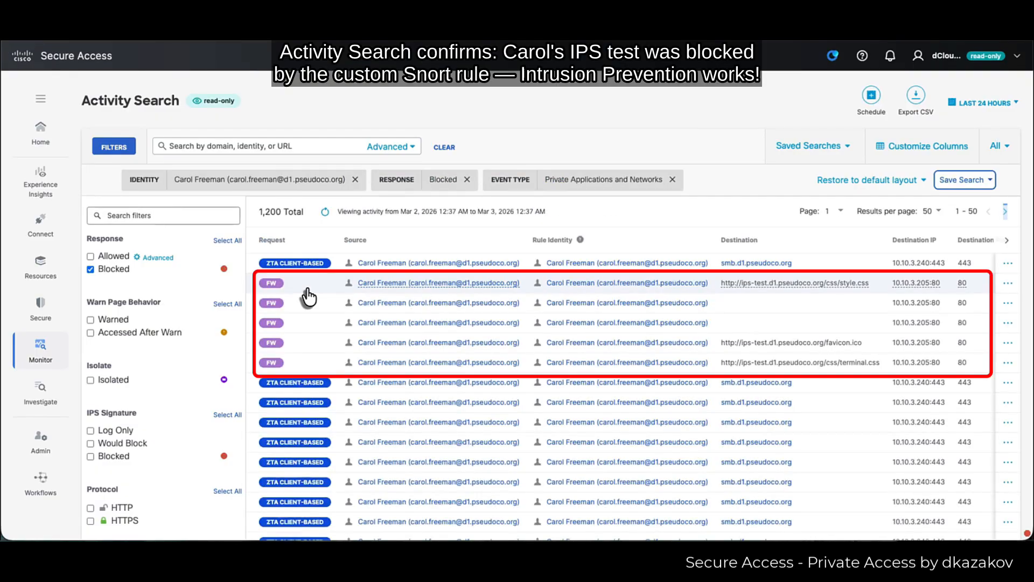
pyautogui.click(714, 293)
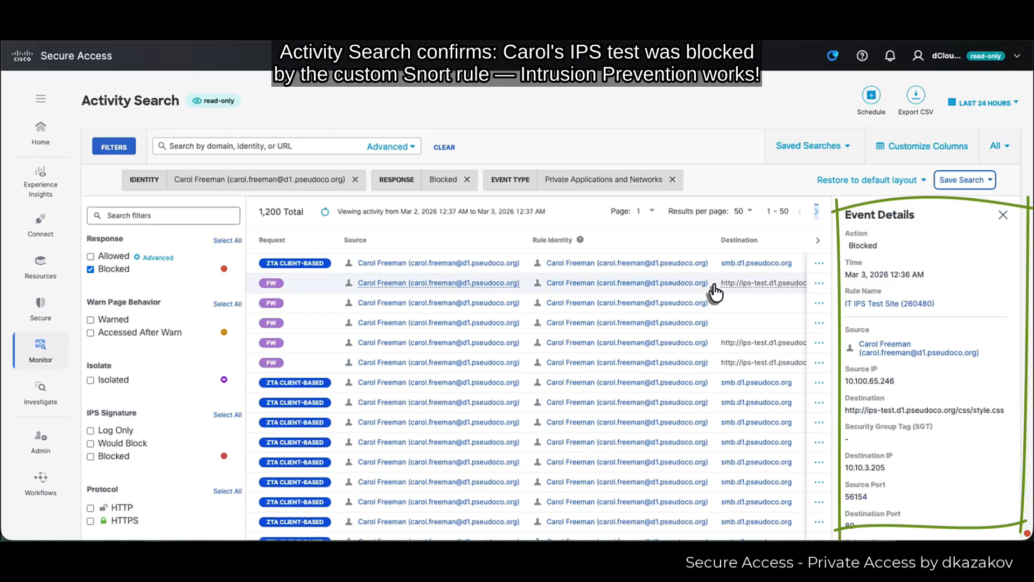
pyautogui.scroll(-3, 879, 317)
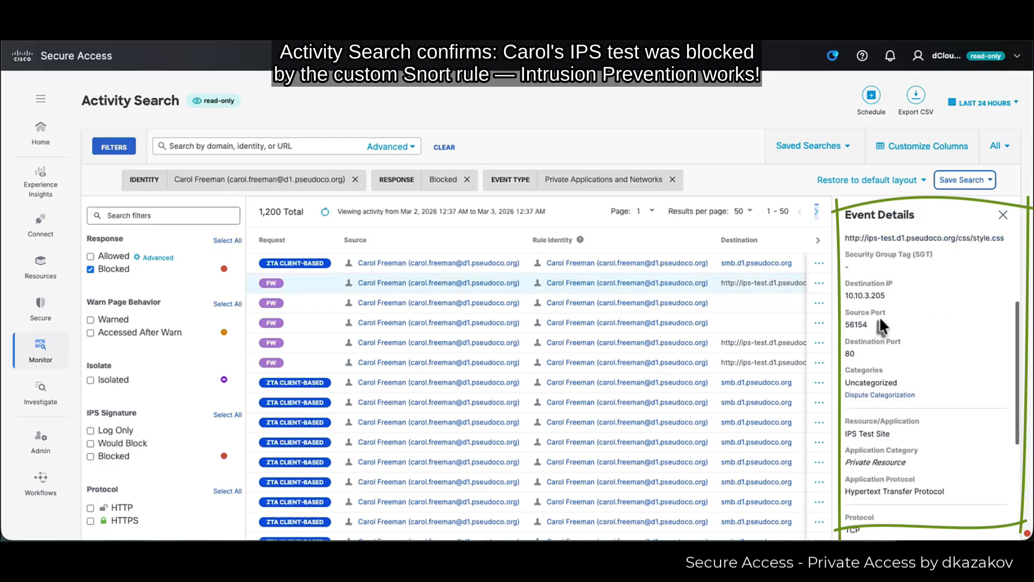
pyautogui.scroll(-8, 880, 316)
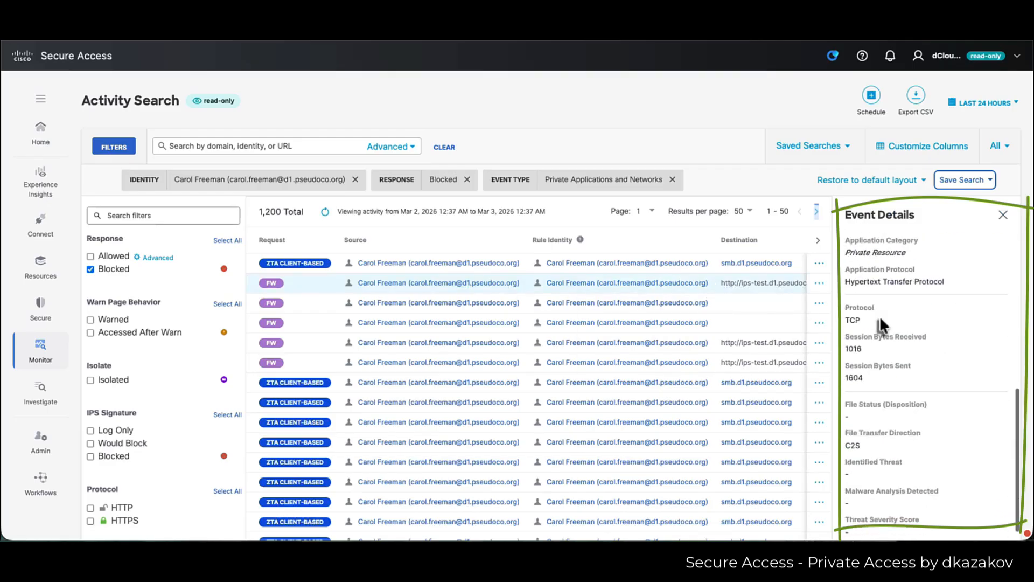